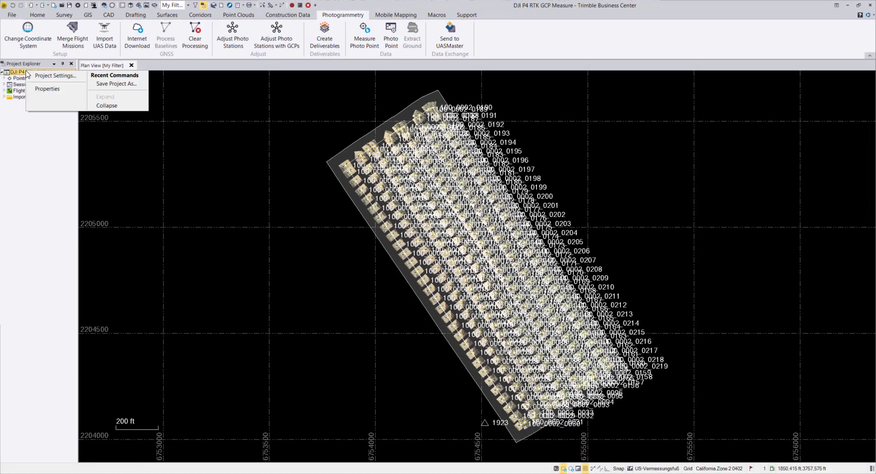
- Review the project's coordinate system and its coordinate and distance unit settings
{"action": "left_click", "coordinate": [51, 78]}
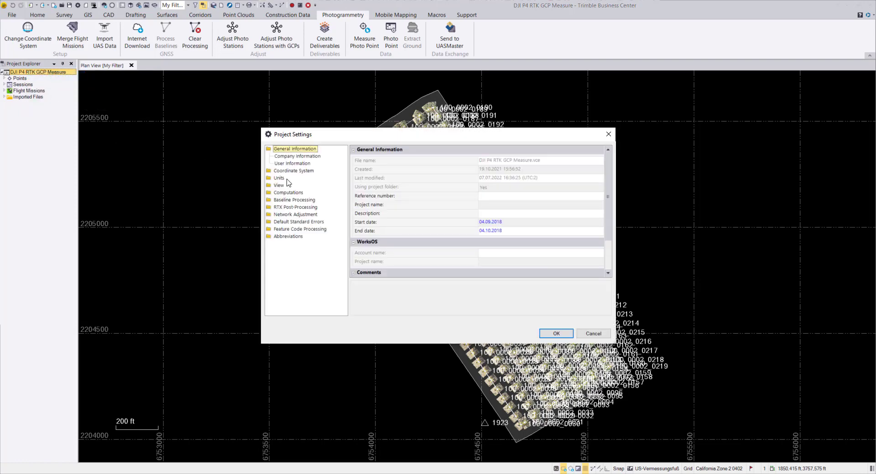
{"action": "left_click", "coordinate": [289, 171]}
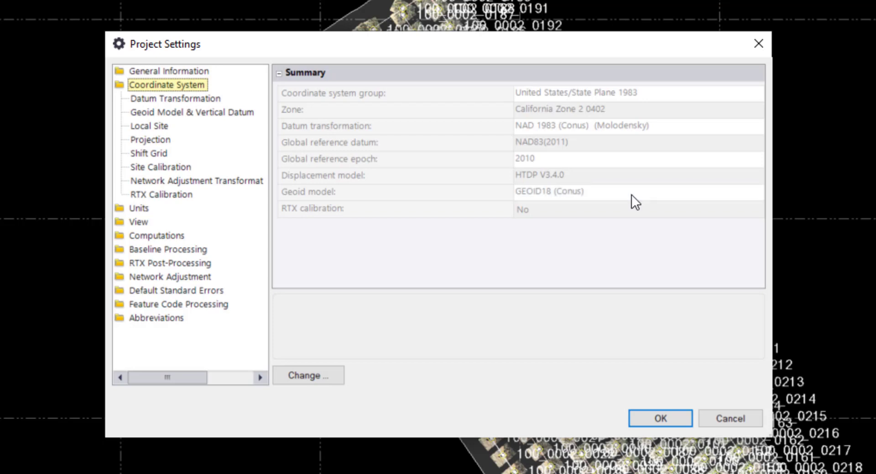
{"action": "left_click", "coordinate": [145, 208]}
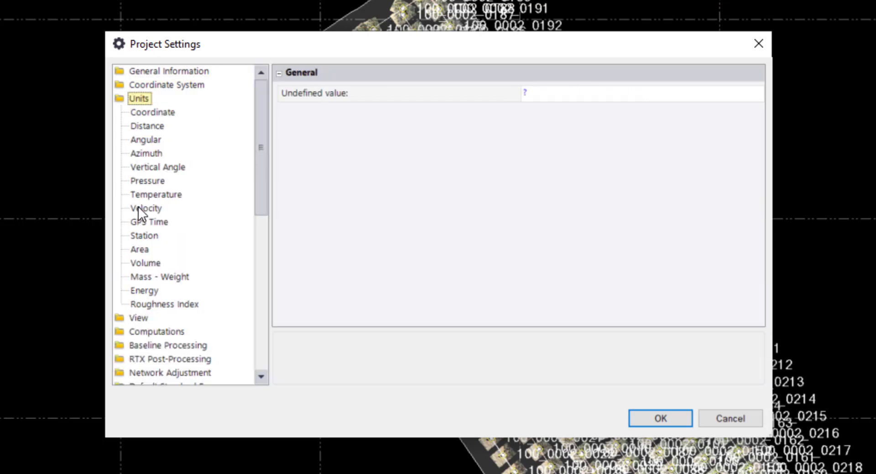
{"action": "left_click", "coordinate": [147, 114]}
{"action": "left_click", "coordinate": [146, 127]}
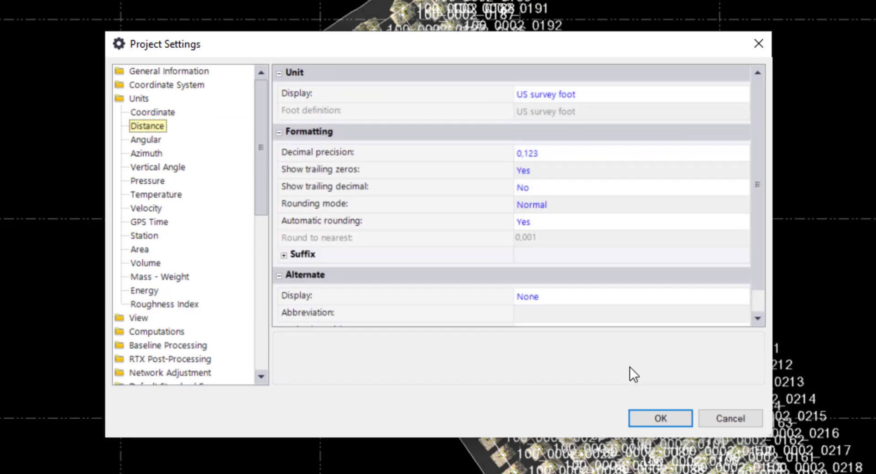
{"action": "left_click", "coordinate": [652, 417]}
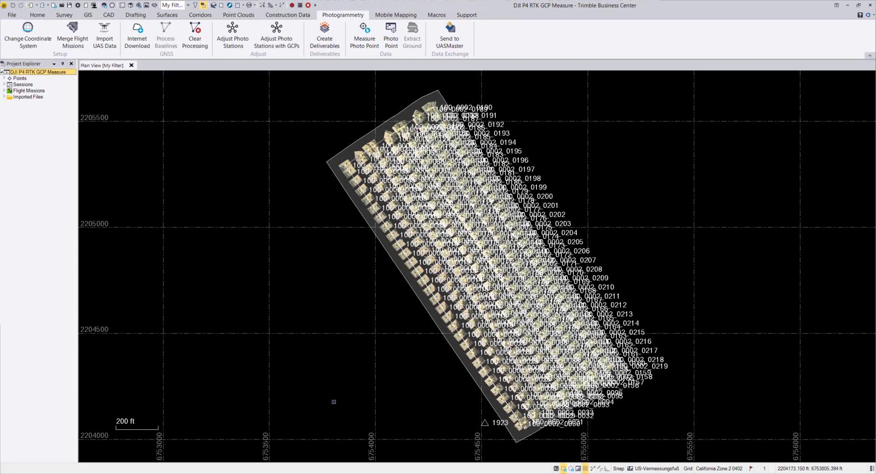
- Switch to File Explorer and inspect the contents and column order of GCPs CA0402 Geoid18 sft.csv in Notepad++
{"action": "key", "text": "alt+Tab"}
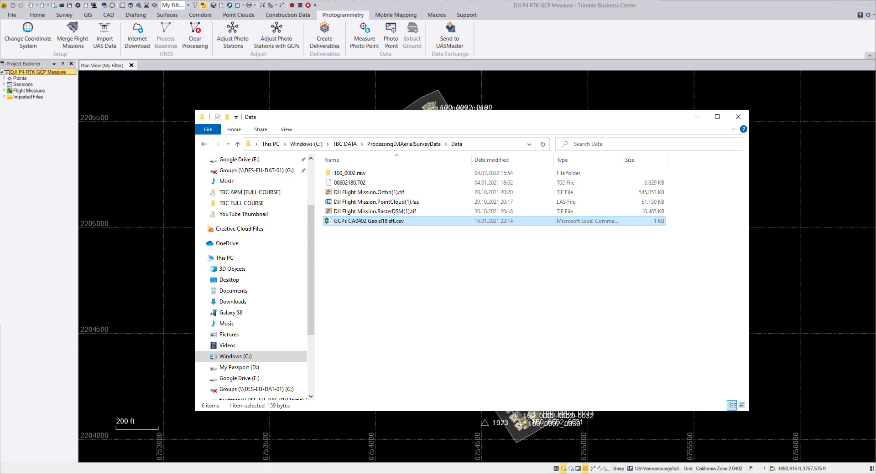
{"action": "right_click", "coordinate": [358, 224]}
{"action": "left_click", "coordinate": [389, 290]}
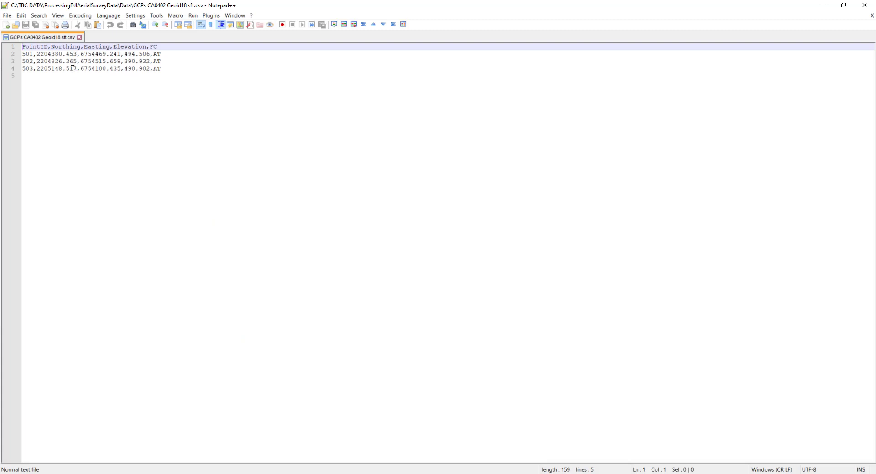
{"action": "double_click", "coordinate": [720, 9]}
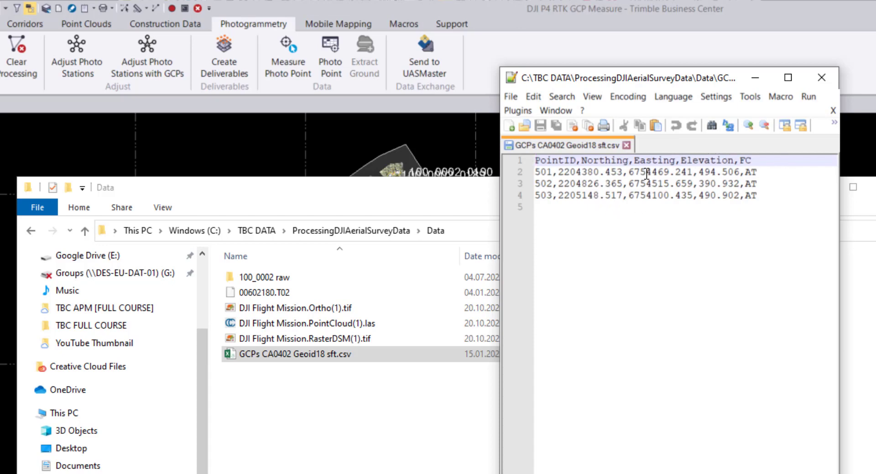
{"action": "left_click", "coordinate": [821, 77]}
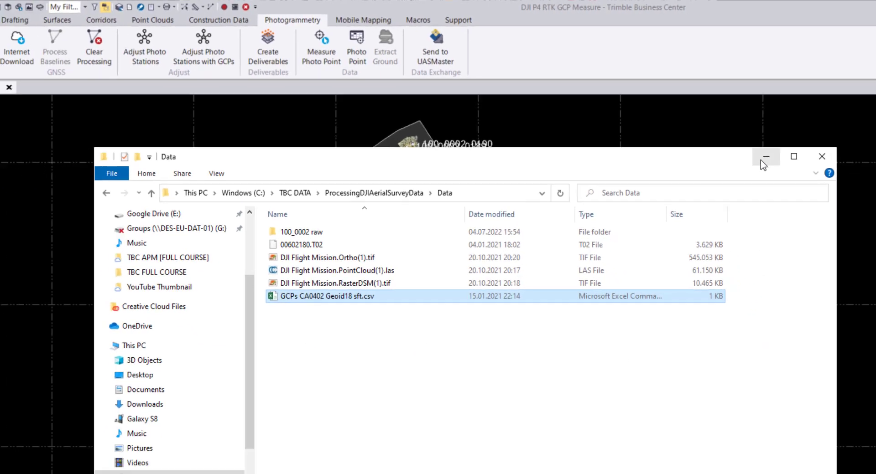
{"action": "left_click", "coordinate": [819, 187]}
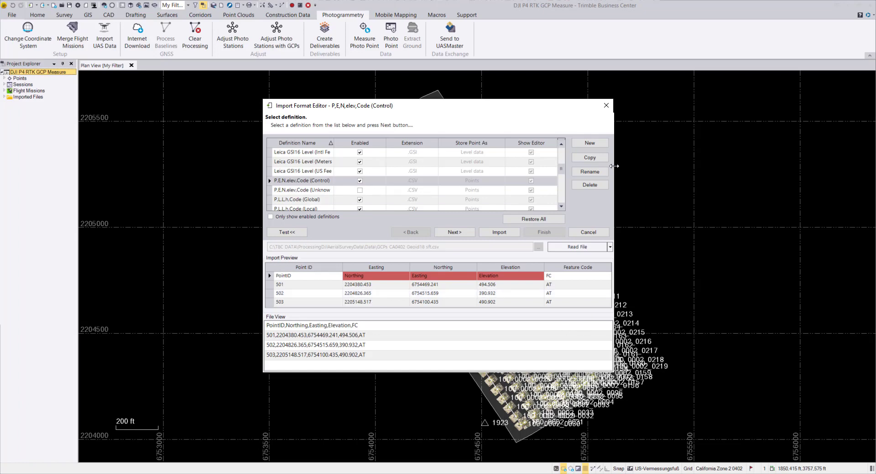
- Dismiss the open import format editor and set the import folder to C:\TBC DATA\ProcessingDJIAerialSurveyData\Data
{"action": "left_click", "coordinate": [606, 109]}
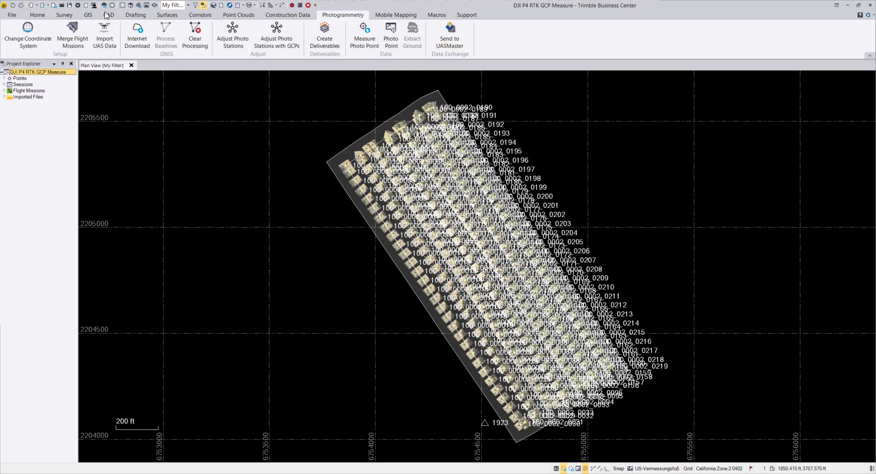
{"action": "left_click", "coordinate": [41, 15]}
{"action": "left_click", "coordinate": [14, 31]}
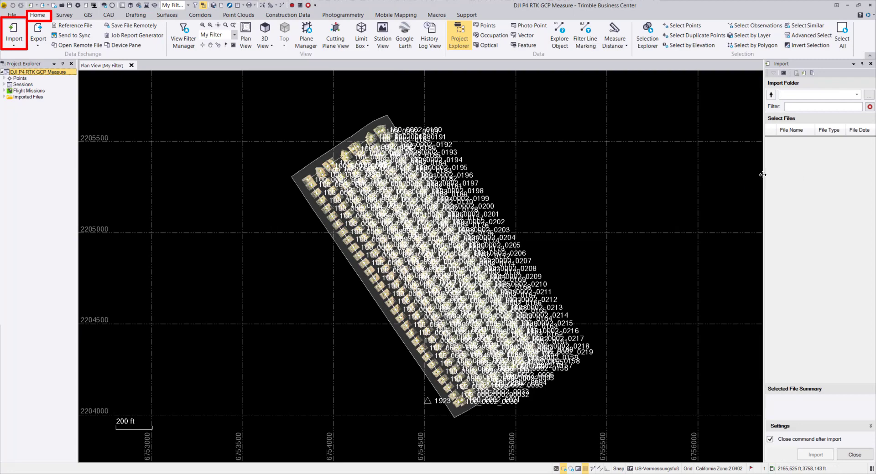
{"action": "left_click_drag", "start_coordinate": [733, 176], "coordinate": [732, 178]}
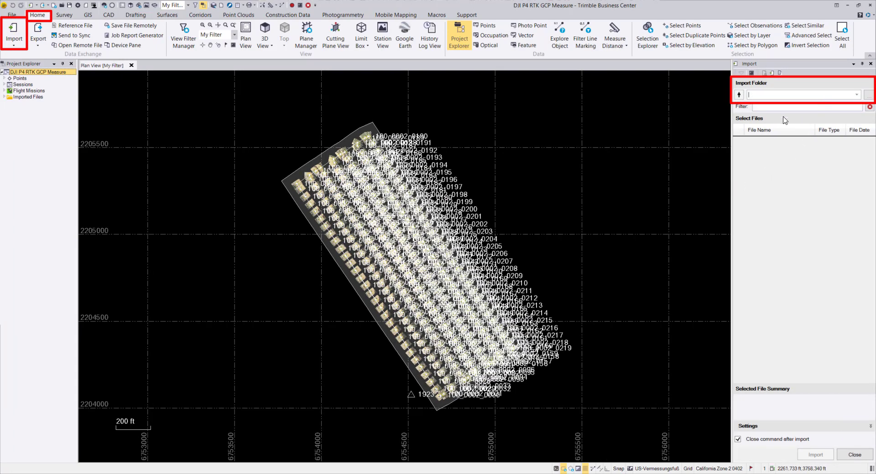
{"action": "left_click", "coordinate": [867, 95]}
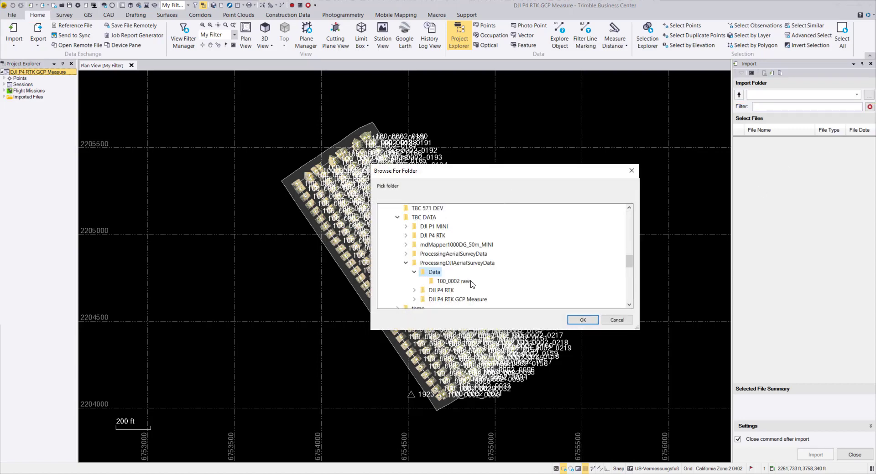
{"action": "left_click", "coordinate": [580, 319]}
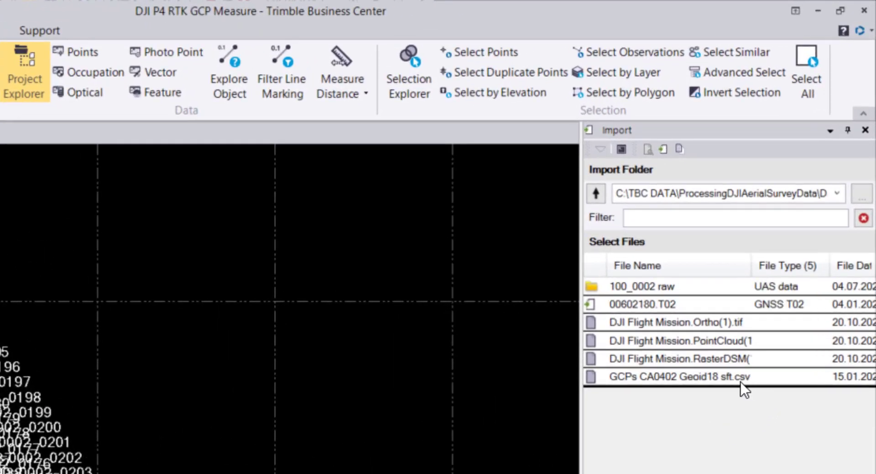
- Open the import format editor for GCPs CA0402 Geoid18 sft.csv, choosing the P,N,E,elev,Code (Control) definition with the test preview shown
{"action": "left_click", "coordinate": [696, 378]}
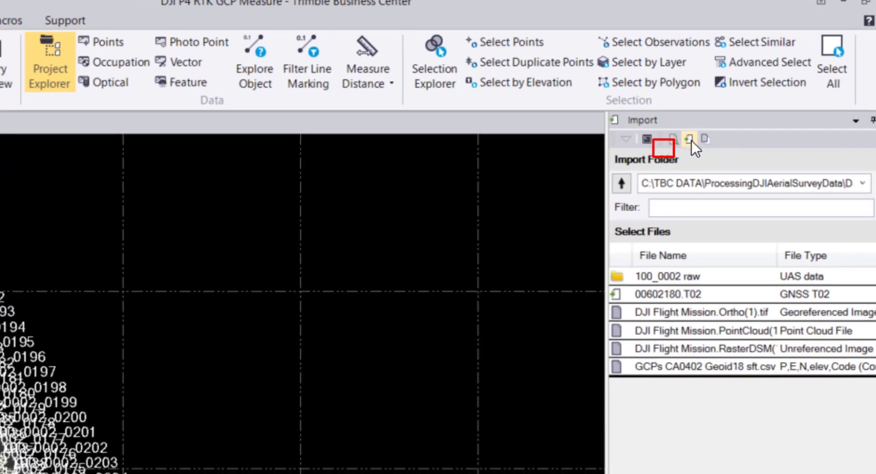
{"action": "left_click", "coordinate": [663, 149]}
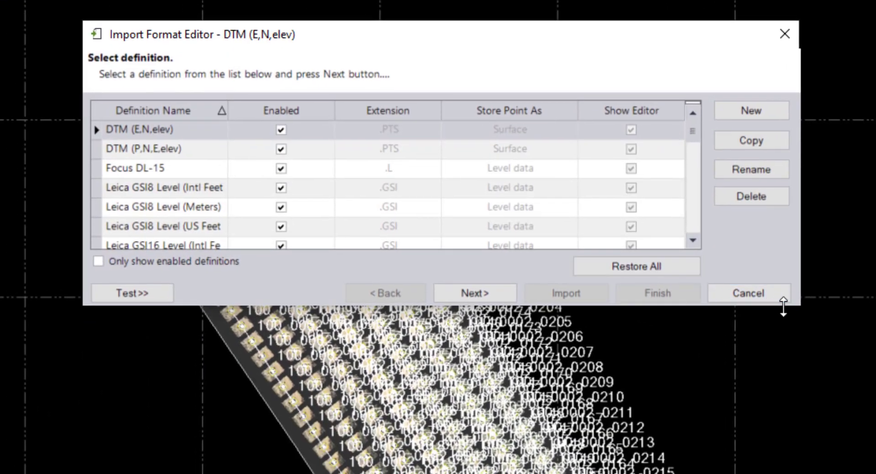
{"action": "left_click_drag", "start_coordinate": [799, 306], "coordinate": [837, 422]}
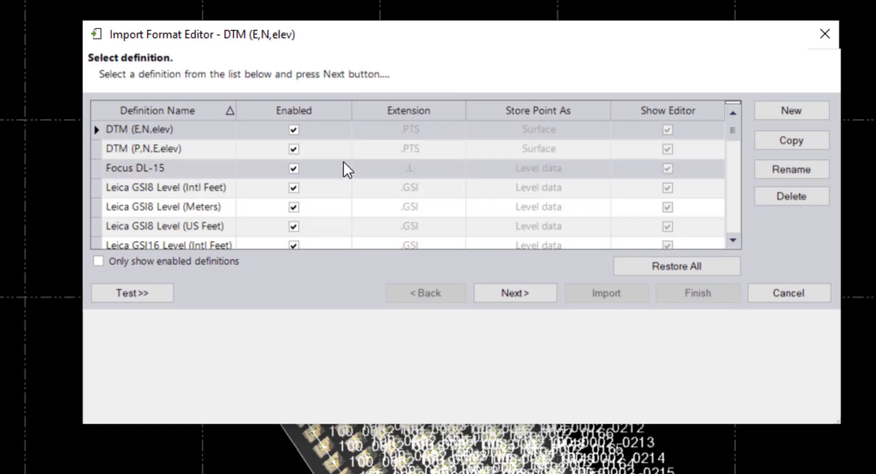
{"action": "scroll", "coordinate": [284, 191], "scroll_direction": "down", "scroll_amount": 2}
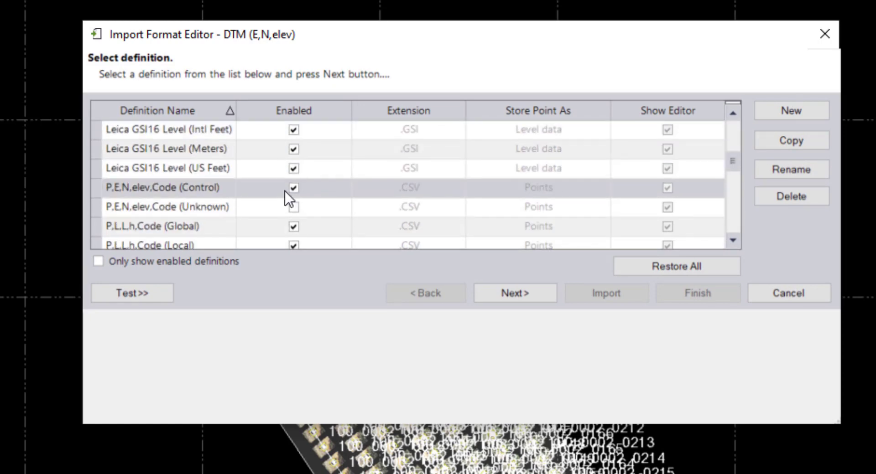
{"action": "left_click", "coordinate": [293, 207]}
{"action": "scroll", "coordinate": [126, 209], "scroll_direction": "down", "scroll_amount": 1}
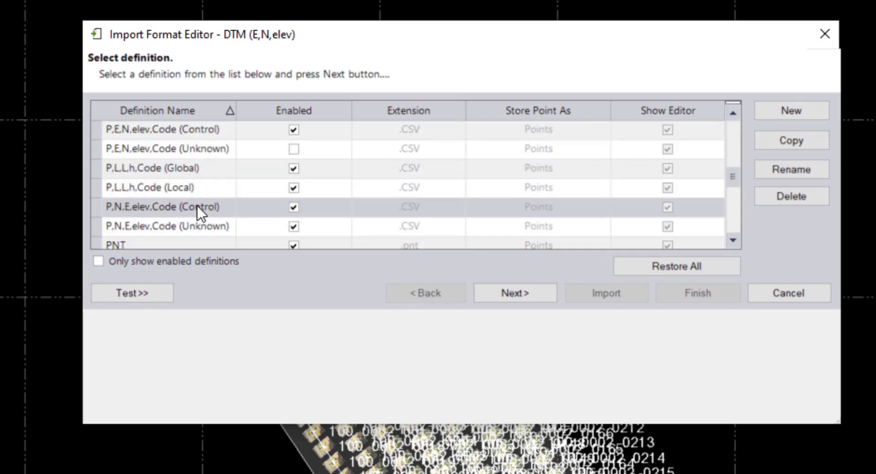
{"action": "left_click", "coordinate": [161, 211]}
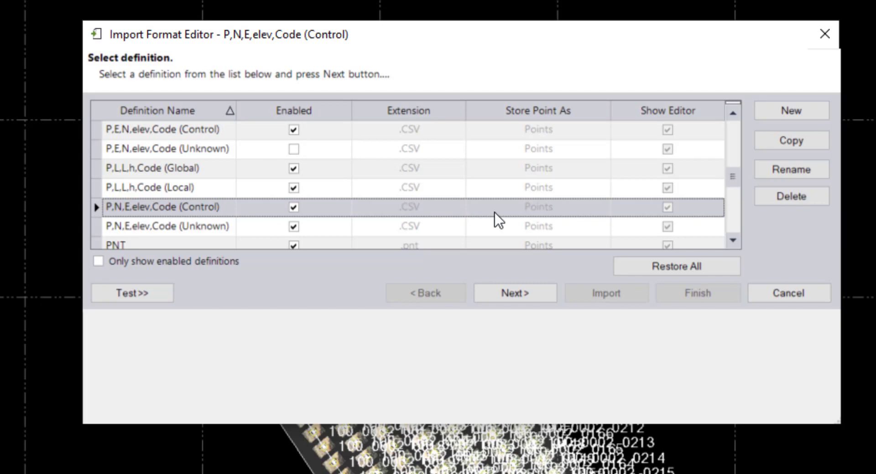
{"action": "left_click", "coordinate": [156, 293]}
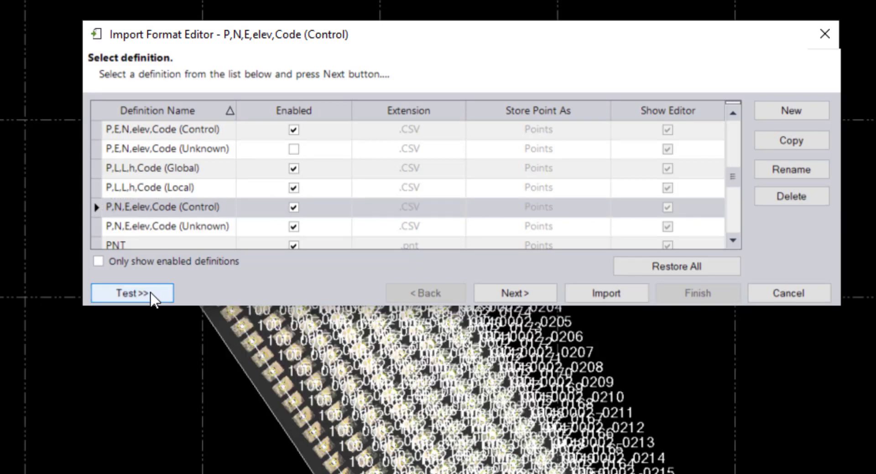
{"action": "left_click", "coordinate": [136, 293]}
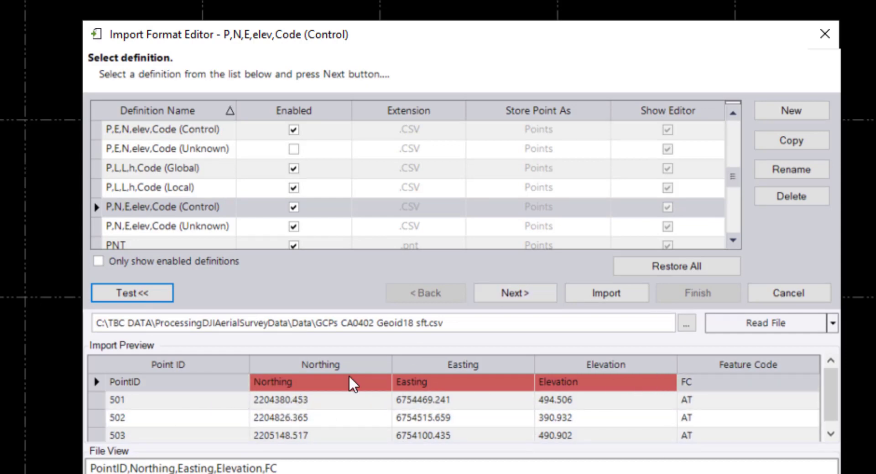
- Set the definition to skip 1 header line, keeping the coordinate quality at Control
{"action": "left_click", "coordinate": [514, 296]}
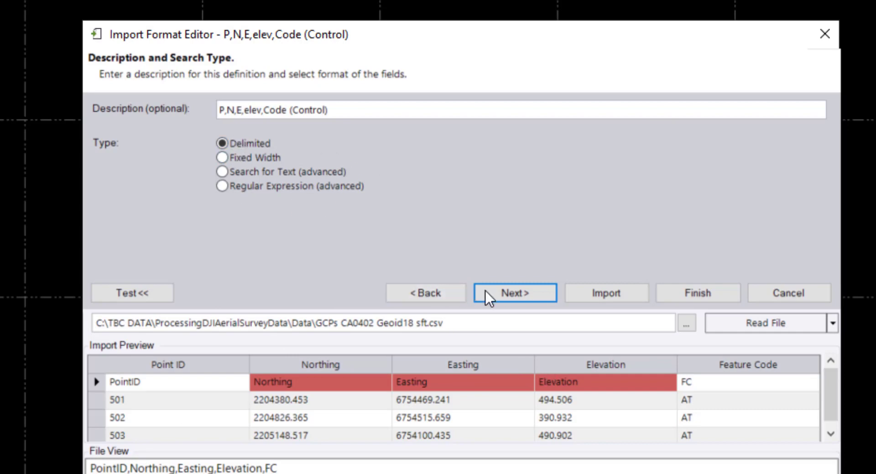
{"action": "left_click", "coordinate": [506, 295]}
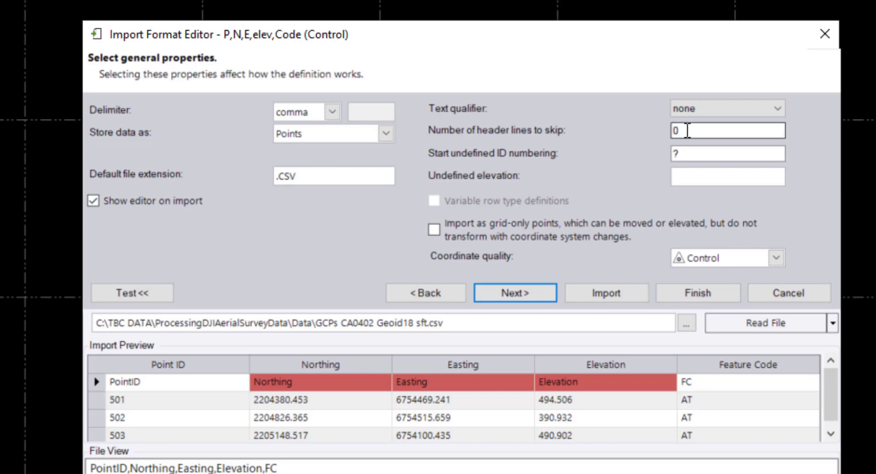
{"action": "double_click", "coordinate": [677, 131]}
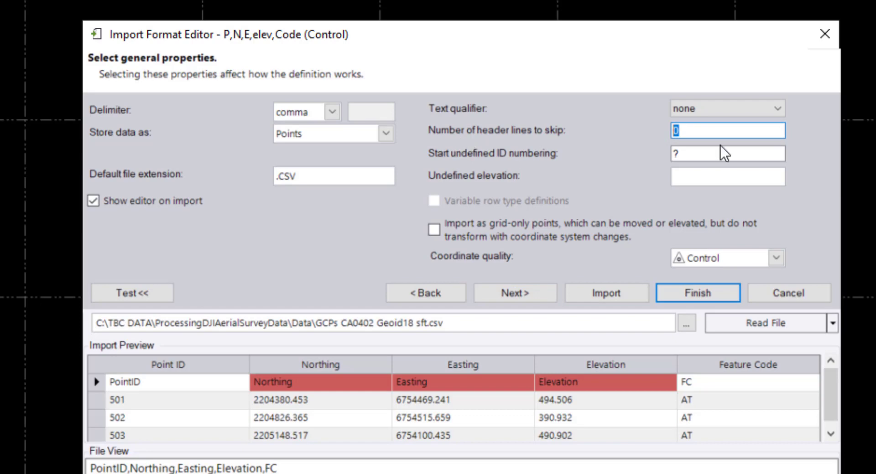
{"action": "type", "text": "1"}
{"action": "left_click", "coordinate": [775, 258]}
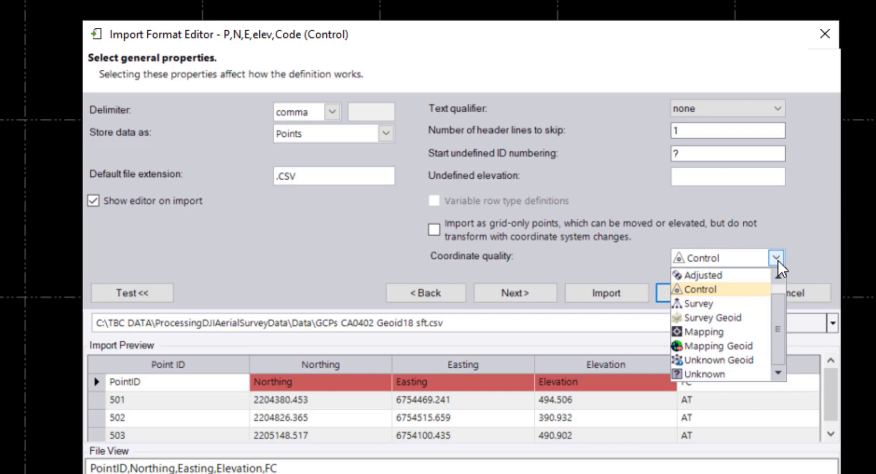
{"action": "left_click", "coordinate": [776, 260]}
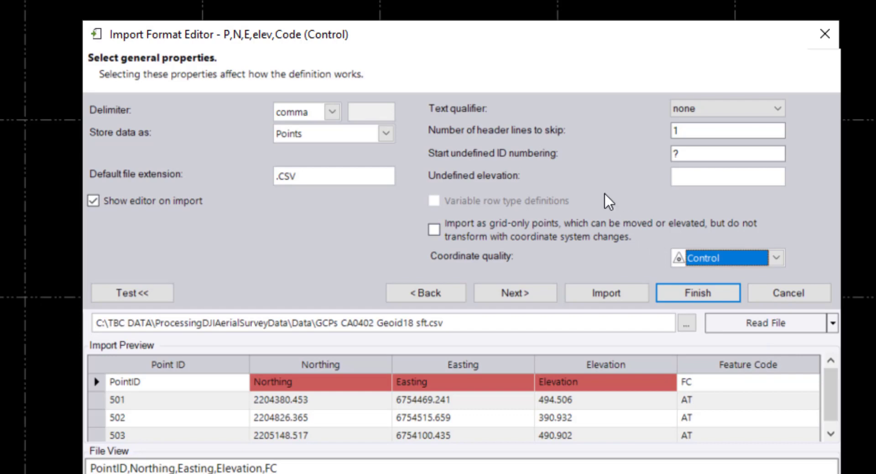
- Import the ground control points without saving the changes to the format definition
{"action": "left_click", "coordinate": [511, 296]}
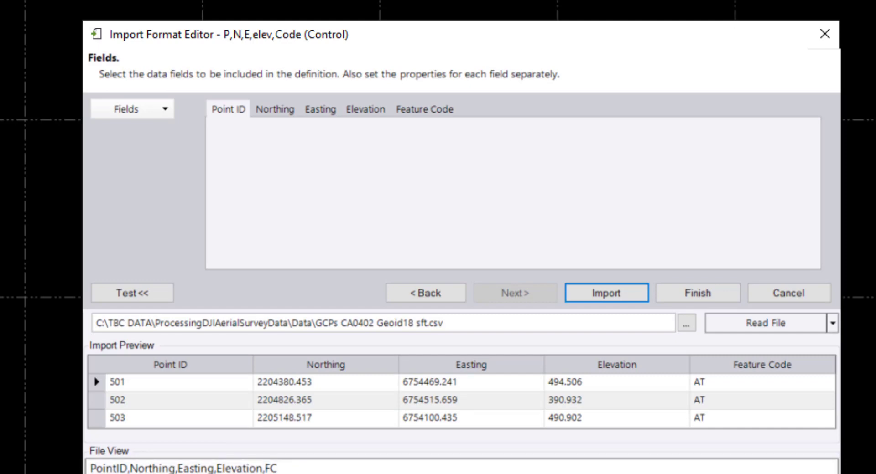
{"action": "left_click", "coordinate": [621, 296]}
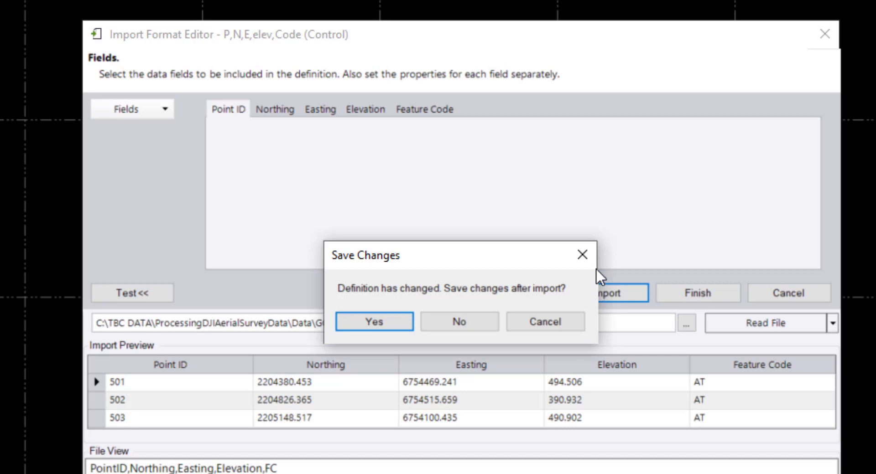
{"action": "left_click", "coordinate": [438, 323]}
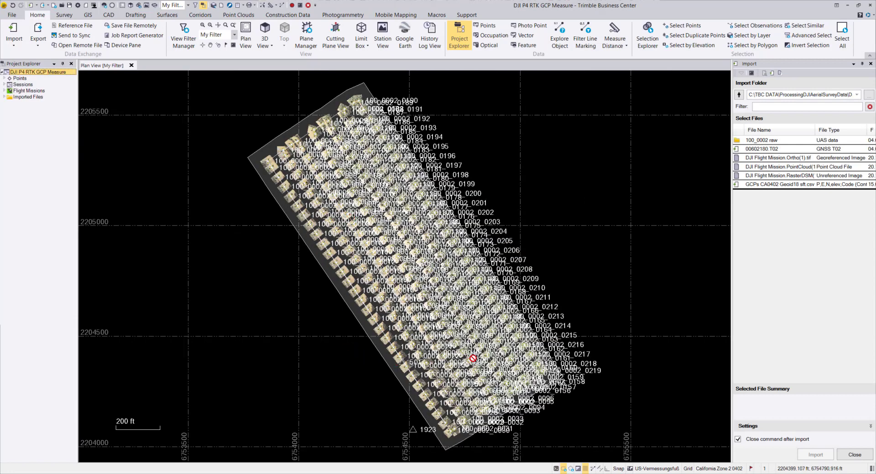
- Expand the project's Points group and select all photo points from 100_0002_0001 through 100_0002_0219
{"action": "mouse_move", "coordinate": [473, 358]}
{"action": "left_click_drag", "start_coordinate": [77, 258], "coordinate": [143, 258]}
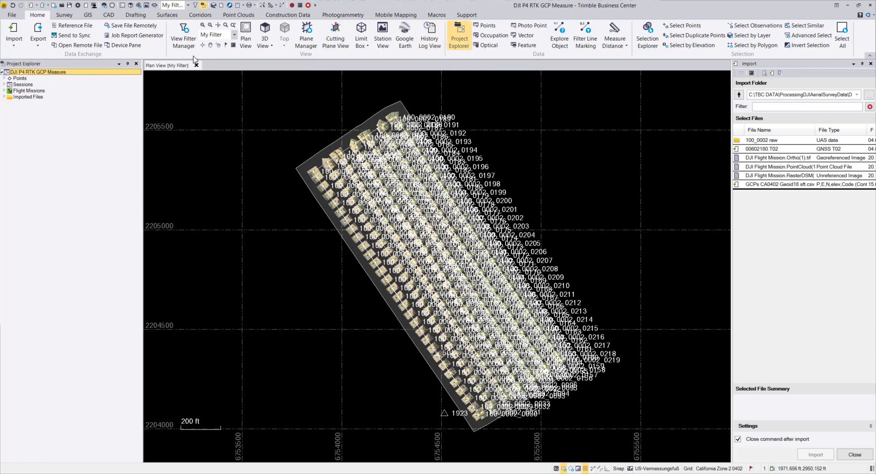
{"action": "left_click", "coordinate": [5, 78]}
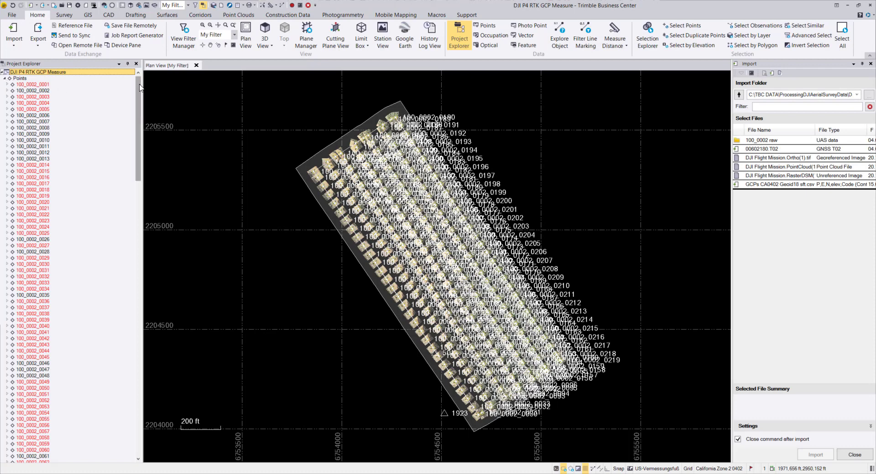
{"action": "left_click_drag", "start_coordinate": [139, 89], "coordinate": [137, 121]}
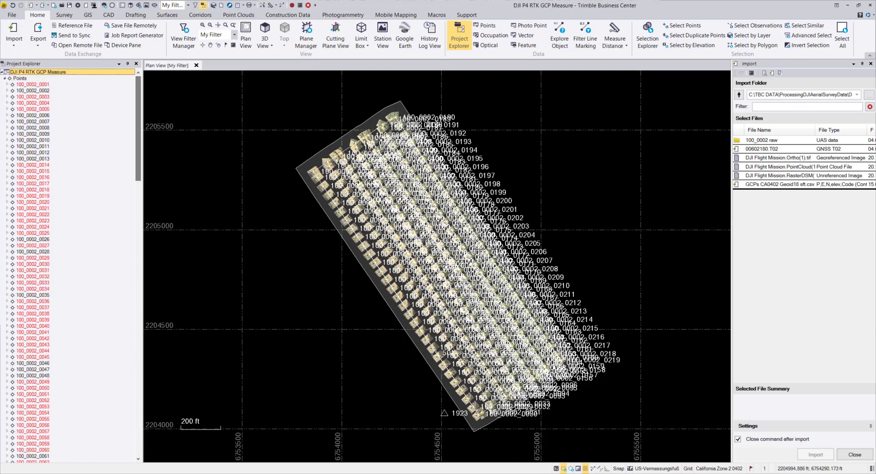
{"action": "left_click", "coordinate": [37, 84]}
{"action": "left_click_drag", "start_coordinate": [138, 100], "coordinate": [142, 406]}
{"action": "left_click", "coordinate": [47, 414], "text": "shift"}
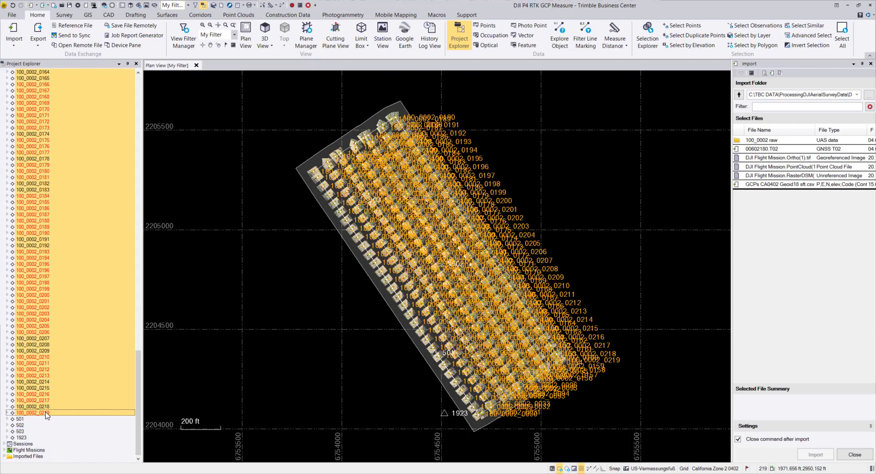
- Assign all selected photo points to a new layer named Image Id through their properties
{"action": "right_click", "coordinate": [41, 279]}
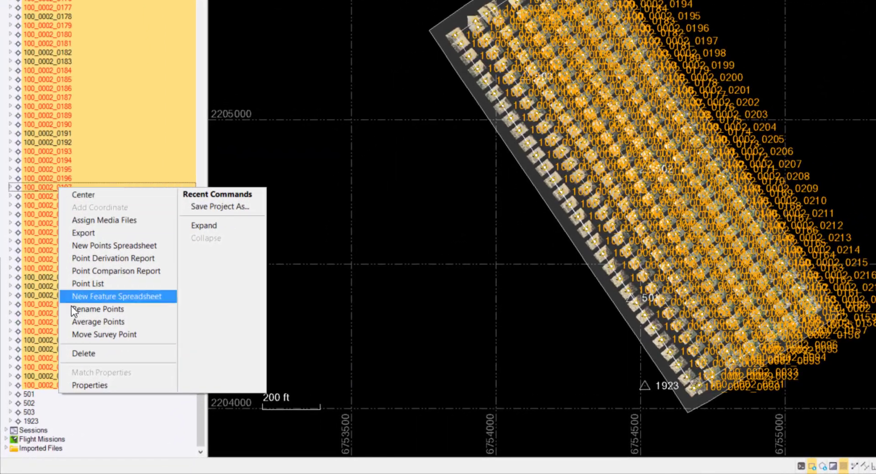
{"action": "left_click", "coordinate": [84, 385]}
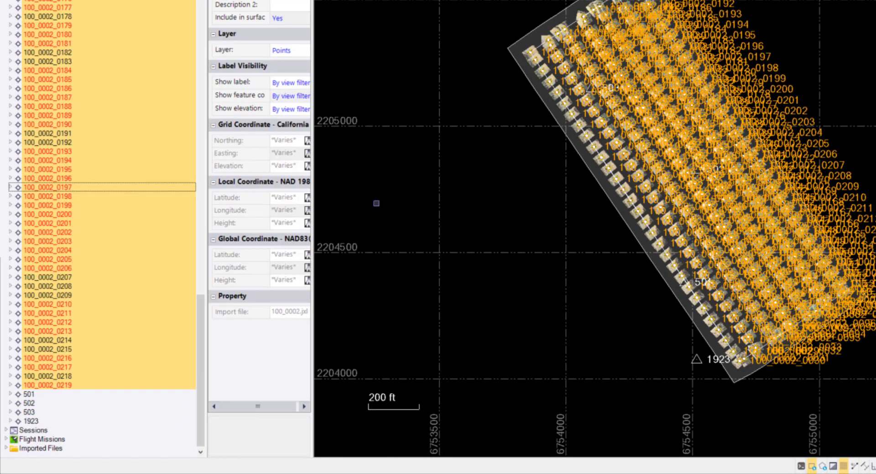
{"action": "left_click_drag", "start_coordinate": [313, 153], "coordinate": [431, 153]}
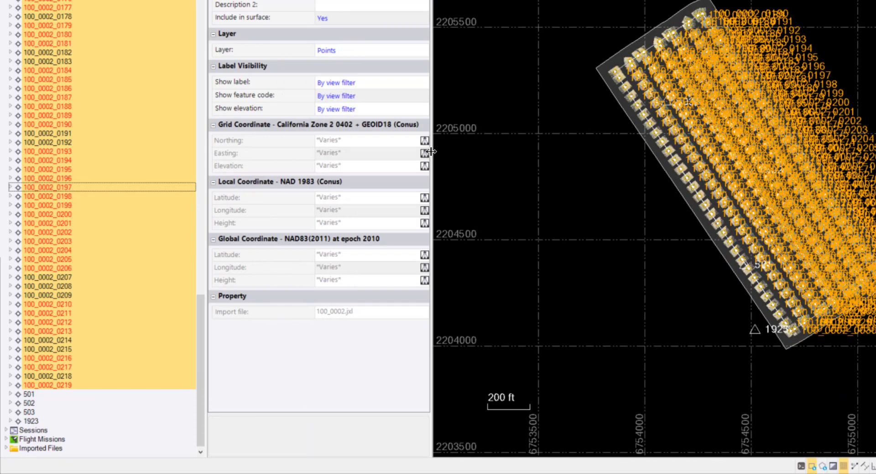
{"action": "left_click", "coordinate": [406, 51]}
{"action": "left_click", "coordinate": [423, 53]}
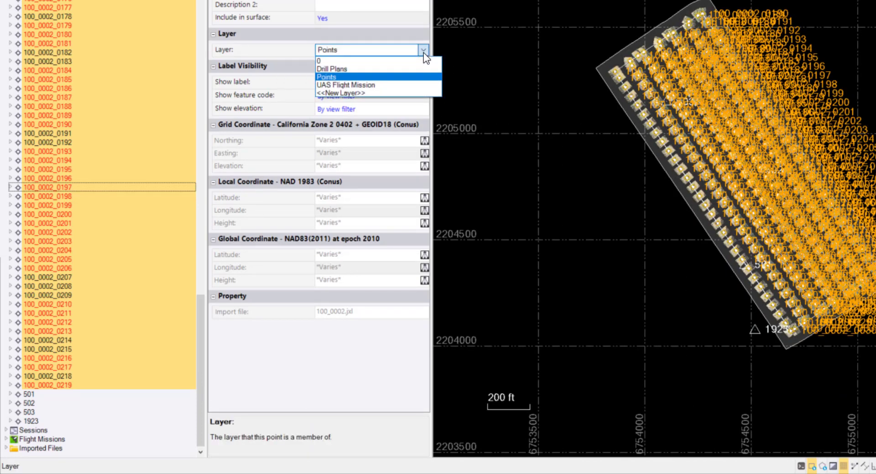
{"action": "left_click", "coordinate": [350, 93]}
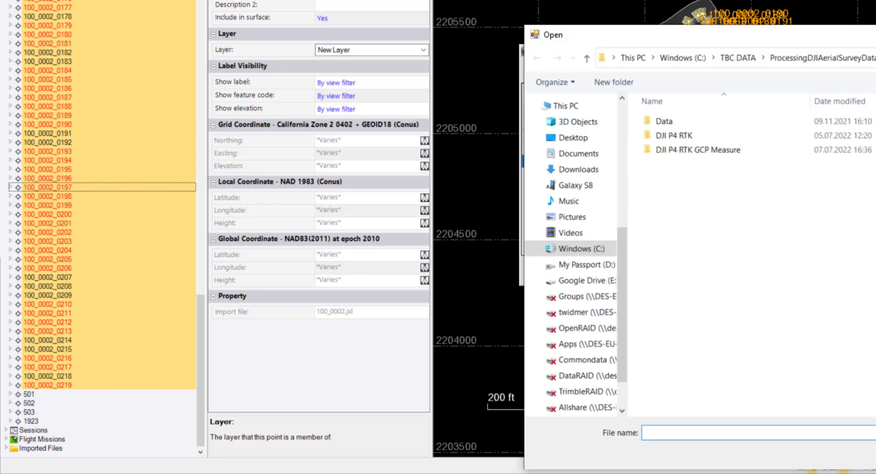
{"action": "key", "text": "Escape"}
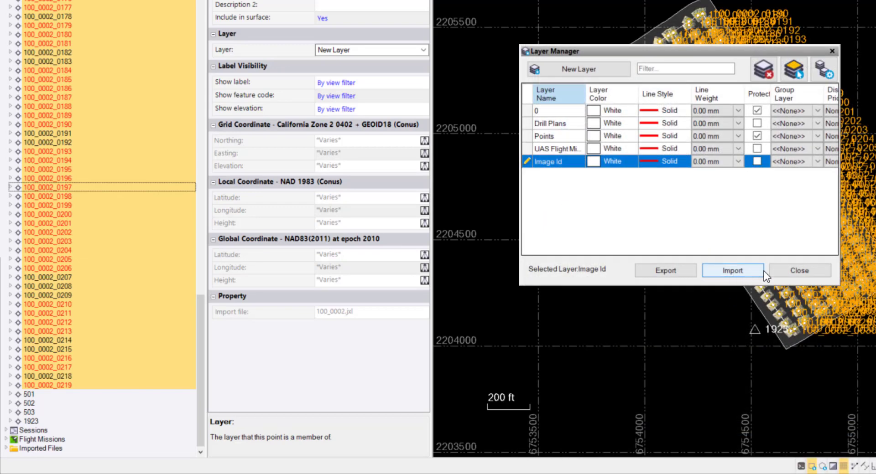
{"action": "left_click", "coordinate": [790, 270]}
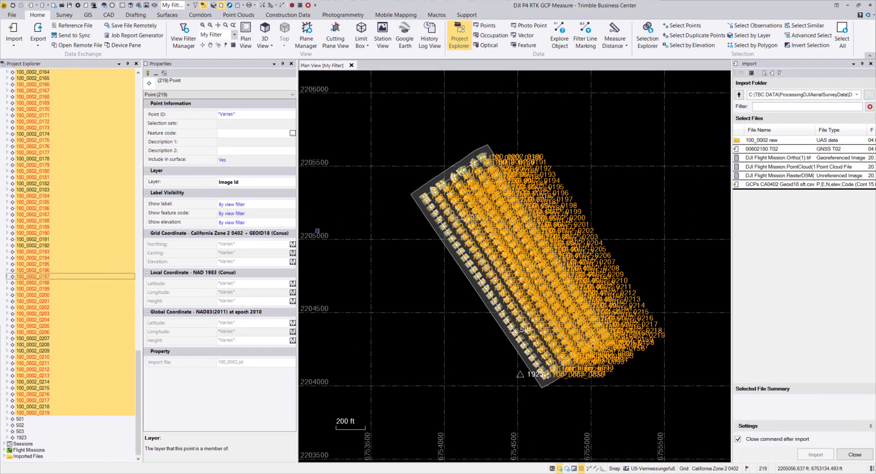
{"action": "left_click", "coordinate": [291, 63]}
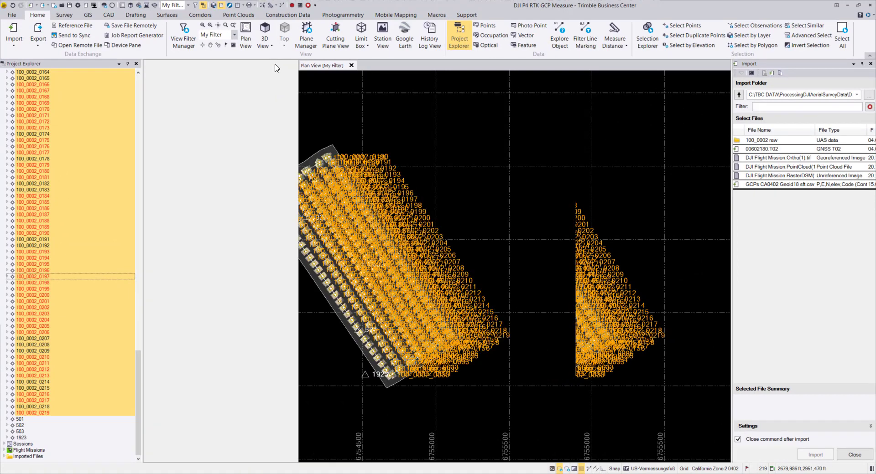
- Hide the Image Id layer in the My Filter view filter and close the import command
{"action": "left_click", "coordinate": [184, 36]}
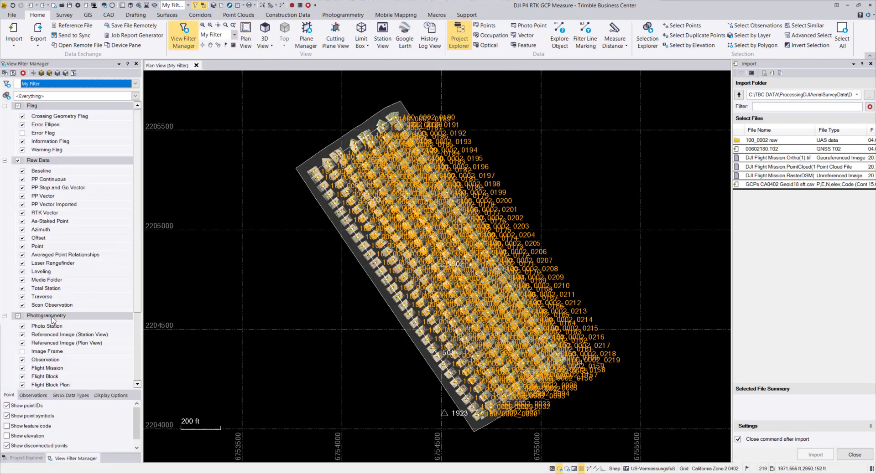
{"action": "scroll", "coordinate": [53, 320], "scroll_direction": "down", "scroll_amount": 3}
{"action": "scroll", "coordinate": [53, 320], "scroll_direction": "down", "scroll_amount": 2}
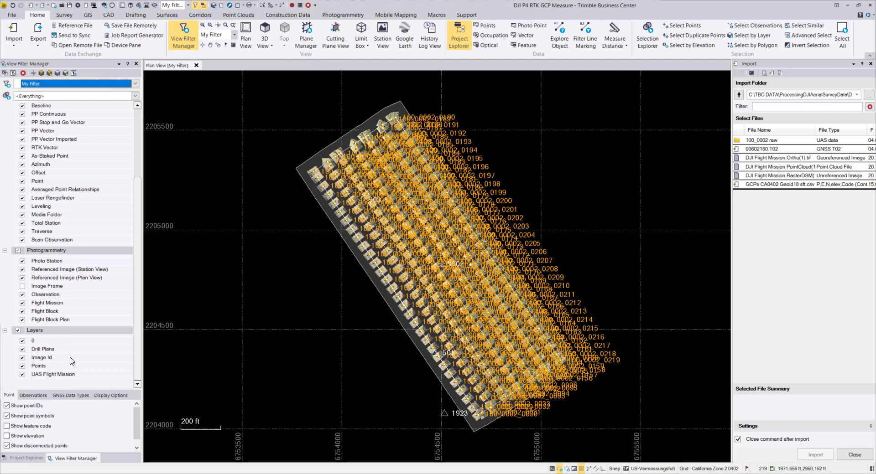
{"action": "left_click", "coordinate": [23, 359]}
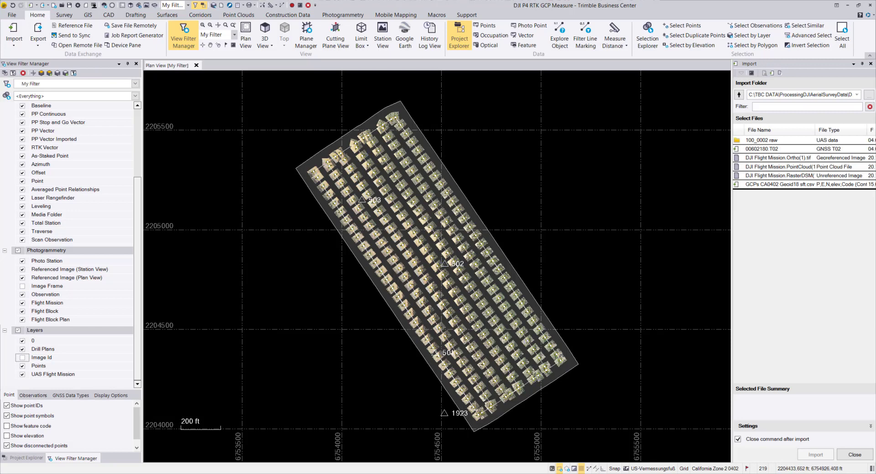
{"action": "left_click", "coordinate": [854, 454]}
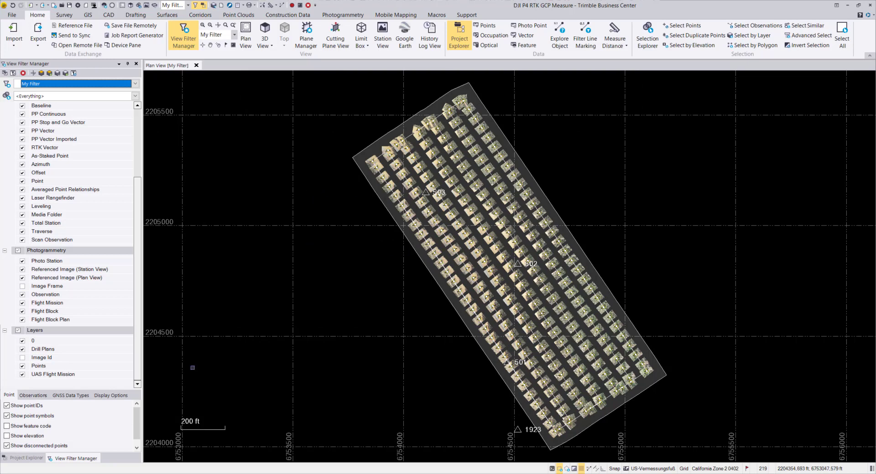
- Return to the Project Explorer's point list and deselect all photo points
{"action": "left_click", "coordinate": [27, 459]}
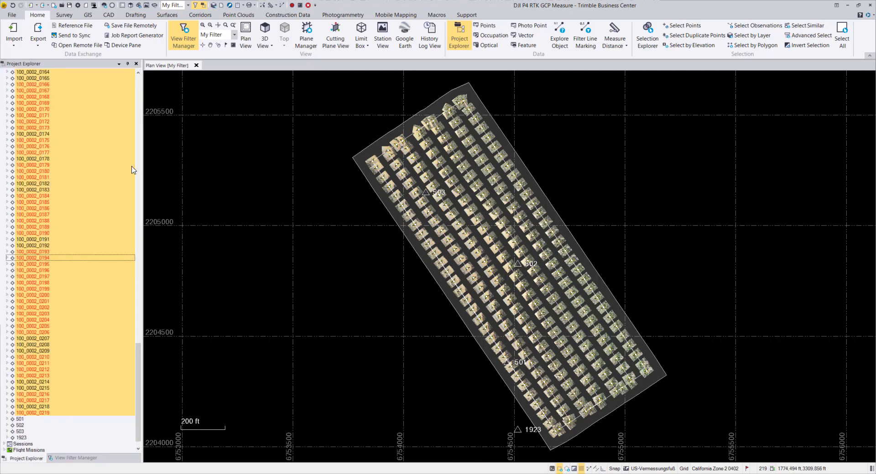
{"action": "left_click", "coordinate": [335, 258]}
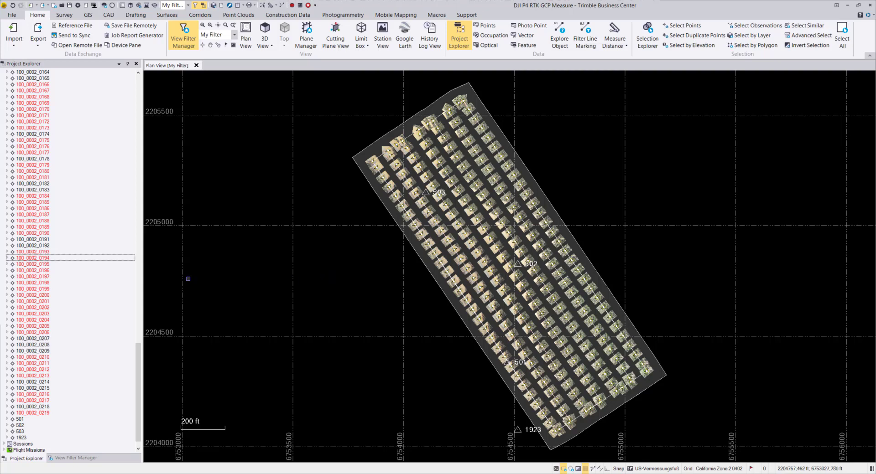
- Select photo points 100_0002_0194 through 100_0002_0197 and clear that selection
{"action": "left_click", "coordinate": [40, 259]}
{"action": "left_click", "coordinate": [40, 279], "text": "shift"}
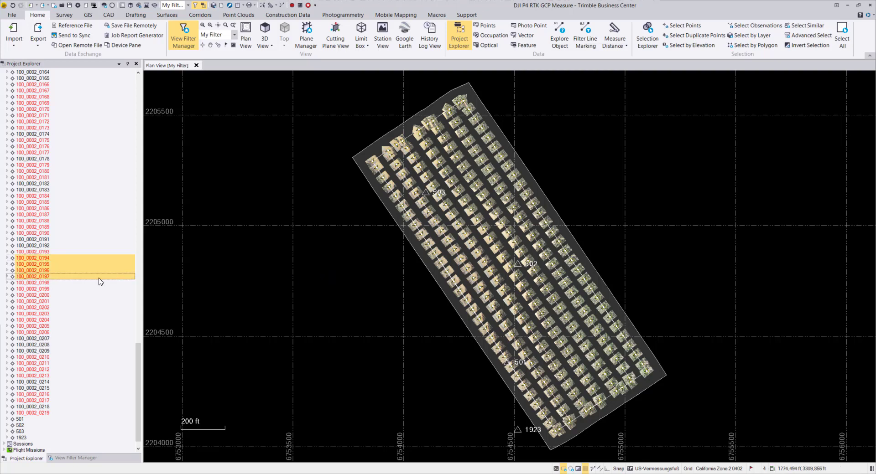
{"action": "right_click", "coordinate": [301, 255]}
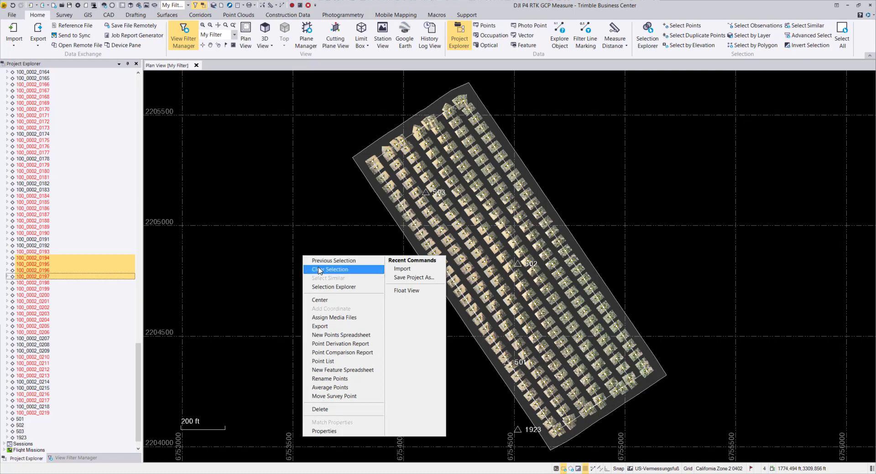
{"action": "left_click", "coordinate": [346, 272]}
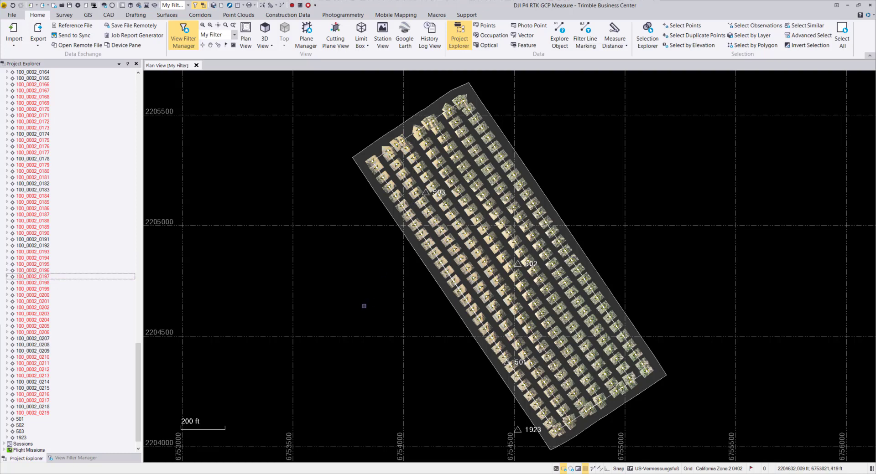
- Inspect the properties of point 501 and the quality options of its imported grid coordinate's northing
{"action": "left_click", "coordinate": [20, 419]}
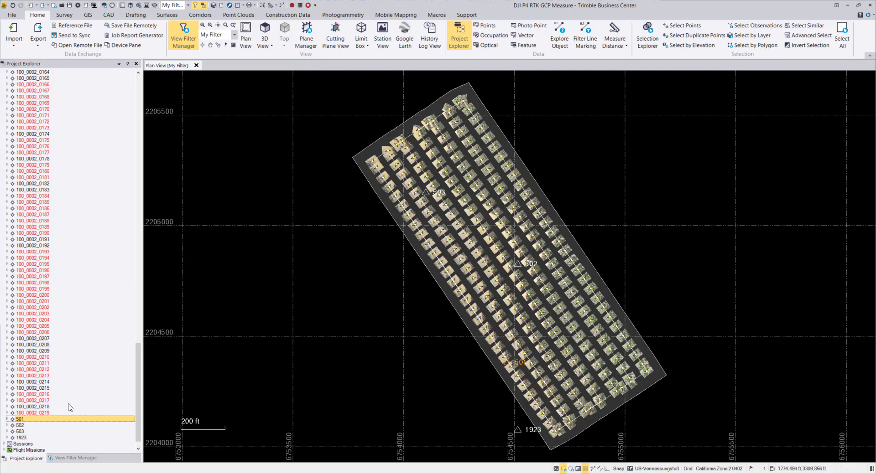
{"action": "right_click", "coordinate": [39, 420]}
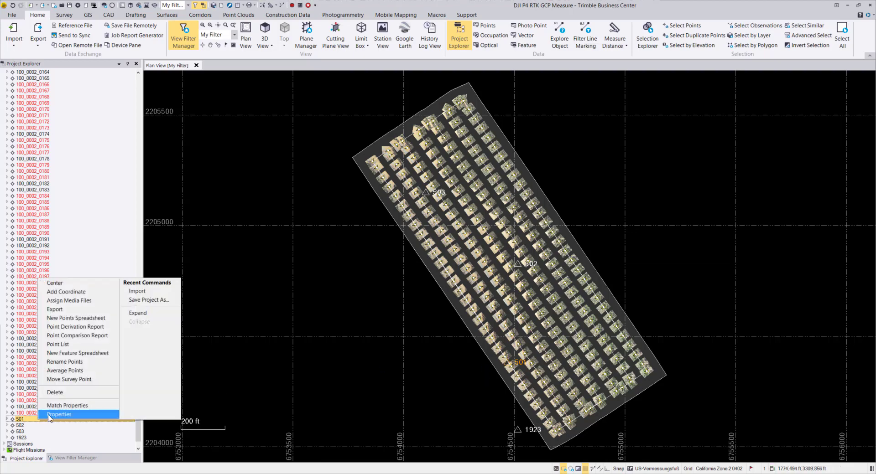
{"action": "left_click", "coordinate": [60, 414]}
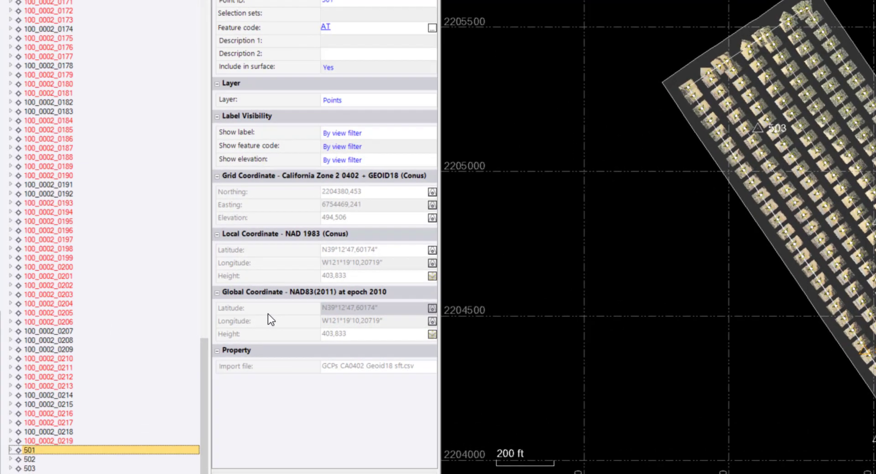
{"action": "left_click", "coordinate": [10, 450]}
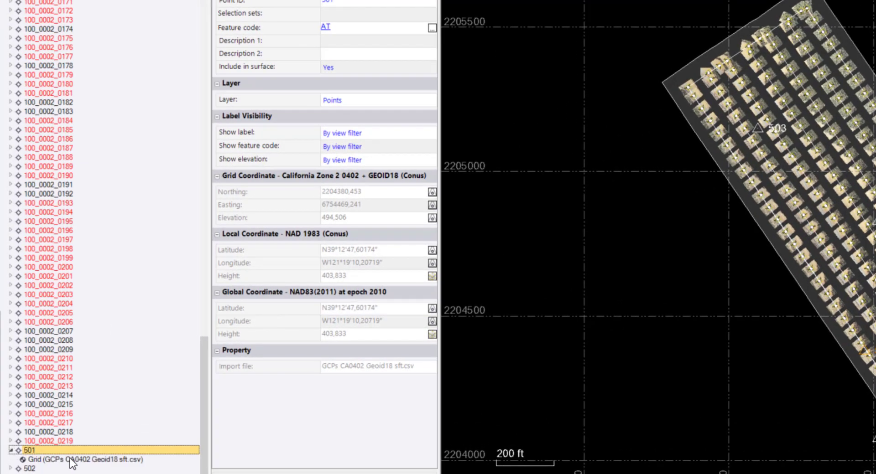
{"action": "left_click", "coordinate": [105, 460]}
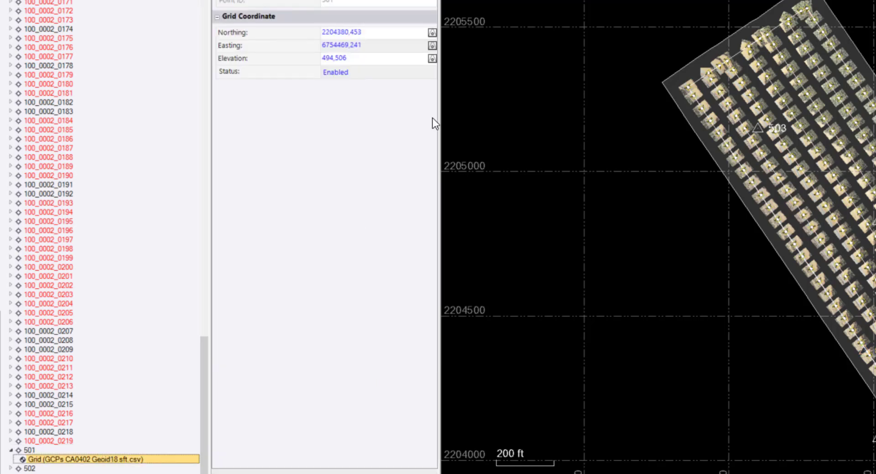
{"action": "left_click", "coordinate": [432, 34]}
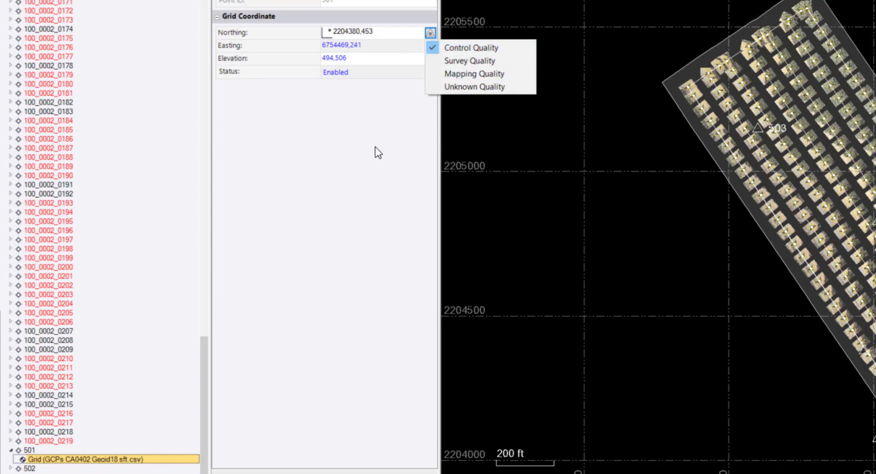
{"action": "left_click", "coordinate": [360, 130]}
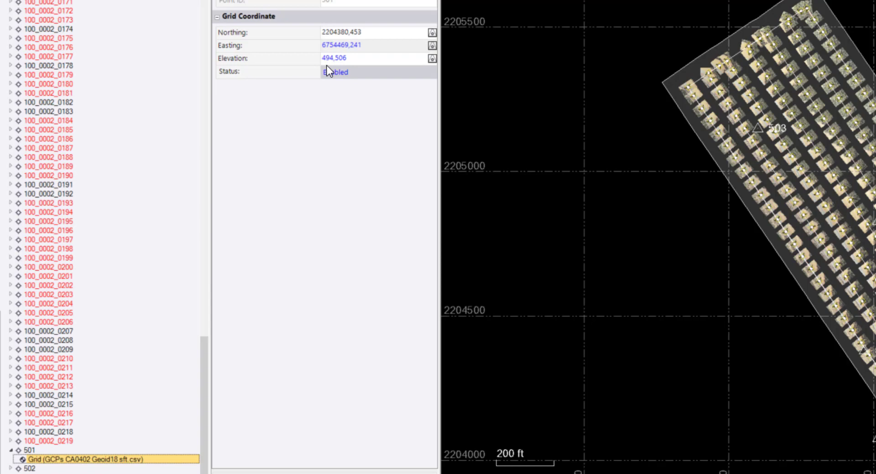
- Switch to Notepad++ and compare point 501's coordinates with its row in GCPs CA0402 Geoid18 sft.csv
{"action": "key", "text": "alt+Tab"}
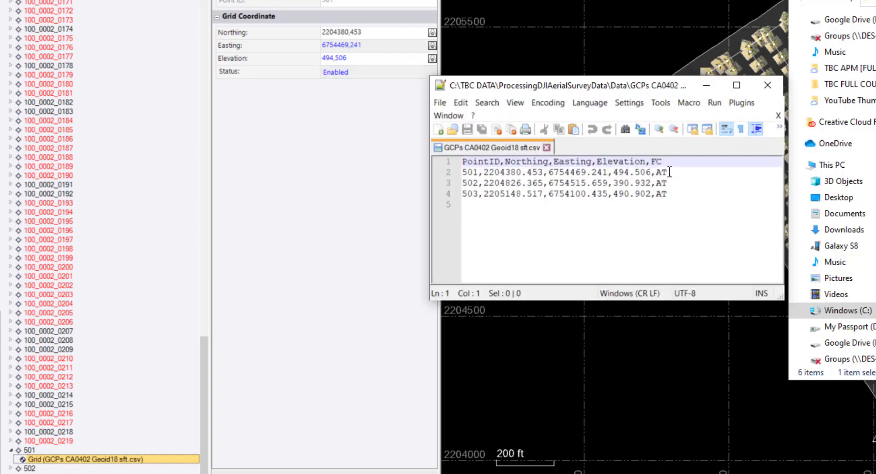
{"action": "left_click_drag", "start_coordinate": [668, 172], "coordinate": [461, 172]}
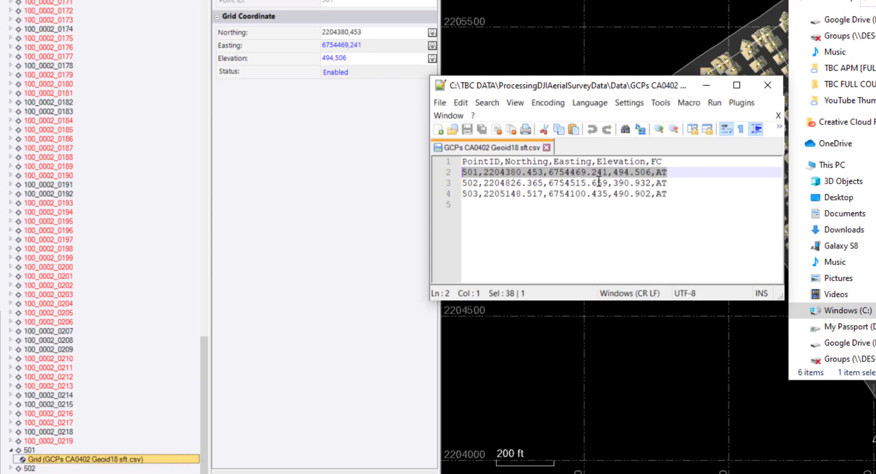
{"action": "left_click", "coordinate": [616, 174]}
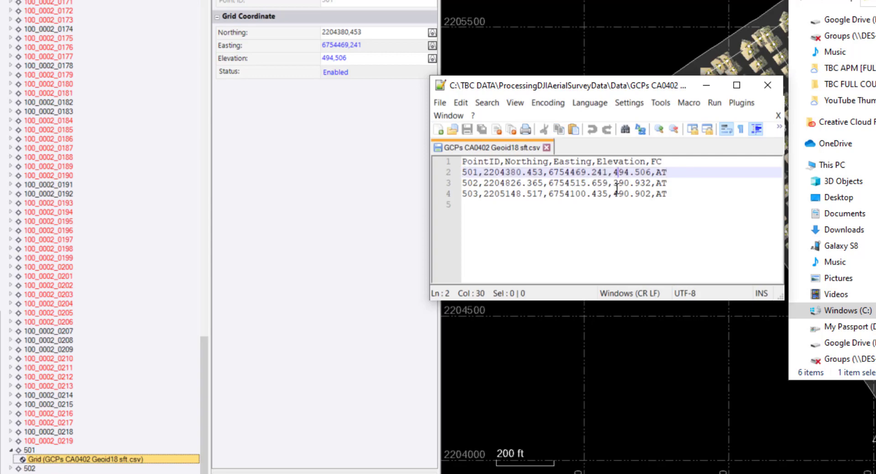
{"action": "left_click_drag", "start_coordinate": [652, 171], "coordinate": [613, 173]}
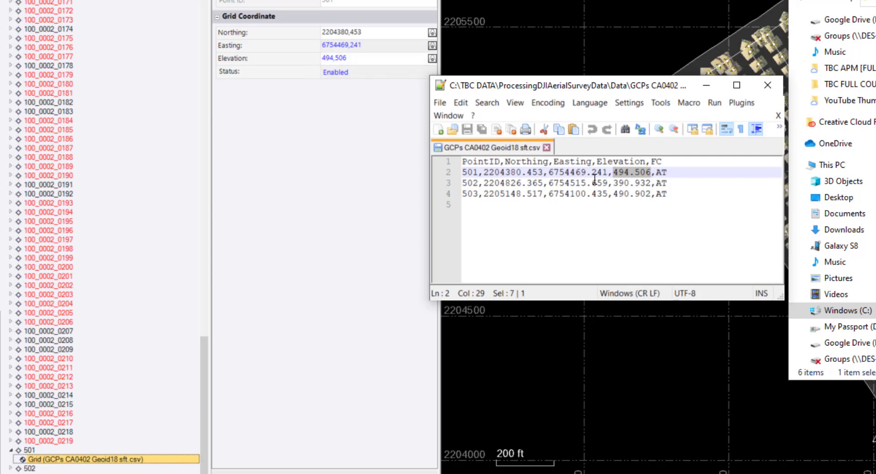
{"action": "left_click", "coordinate": [511, 173]}
{"action": "left_click", "coordinate": [759, 90]}
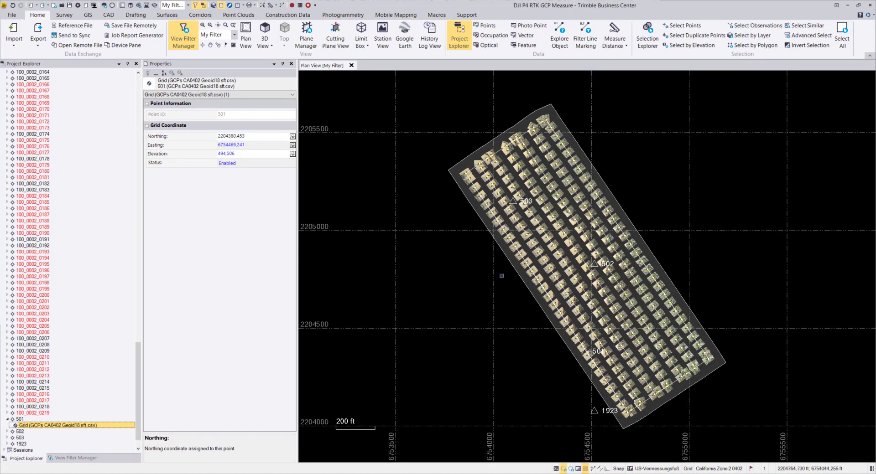
- Pick point 503 in the plan view and check the northing quality of its imported grid coordinate
{"action": "left_click", "coordinate": [486, 274]}
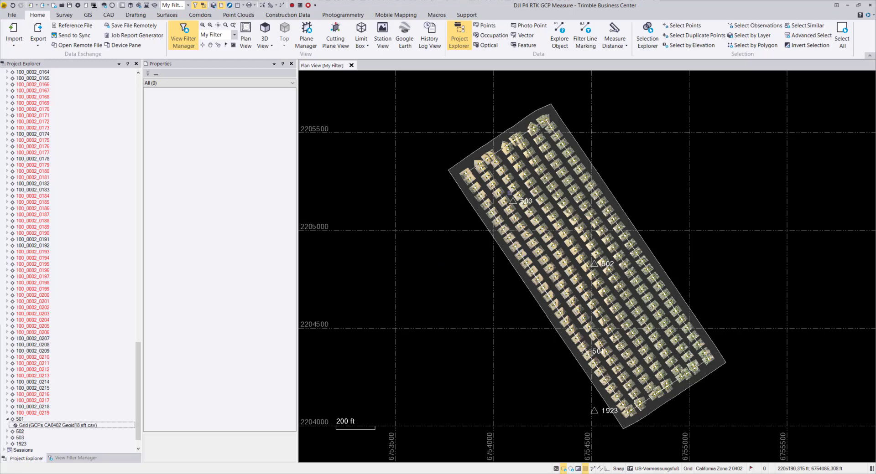
{"action": "mouse_move", "coordinate": [512, 201]}
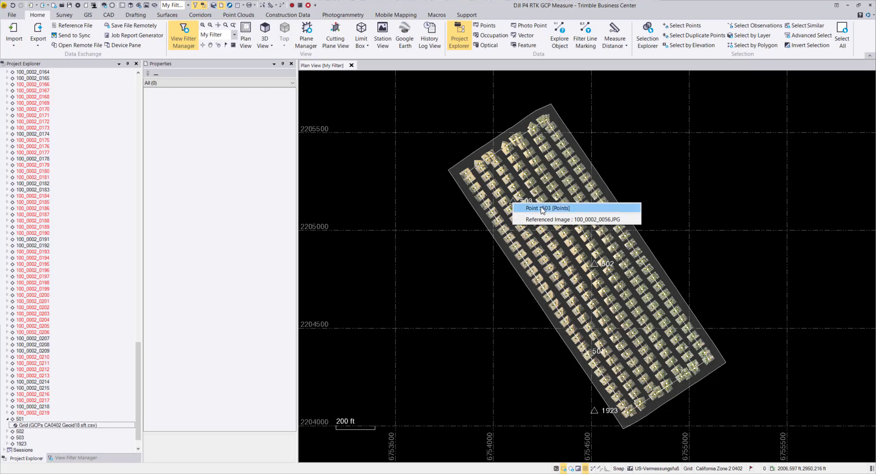
{"action": "left_click", "coordinate": [580, 209]}
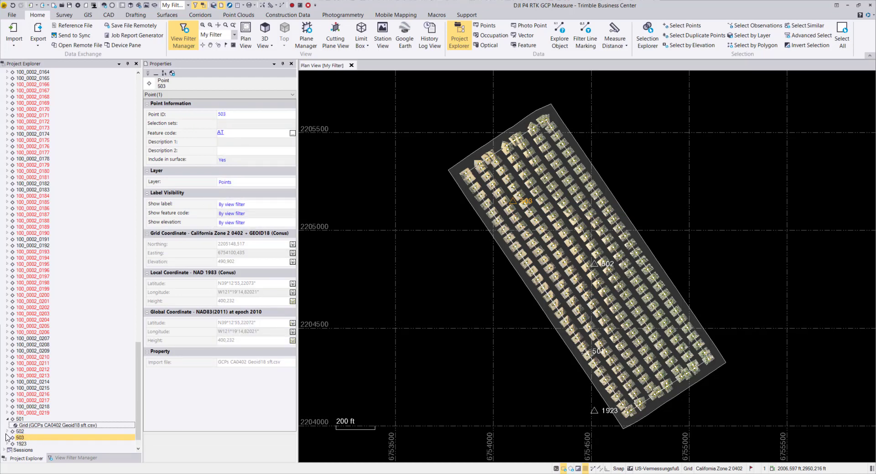
{"action": "left_click", "coordinate": [7, 437]}
{"action": "left_click", "coordinate": [33, 444]}
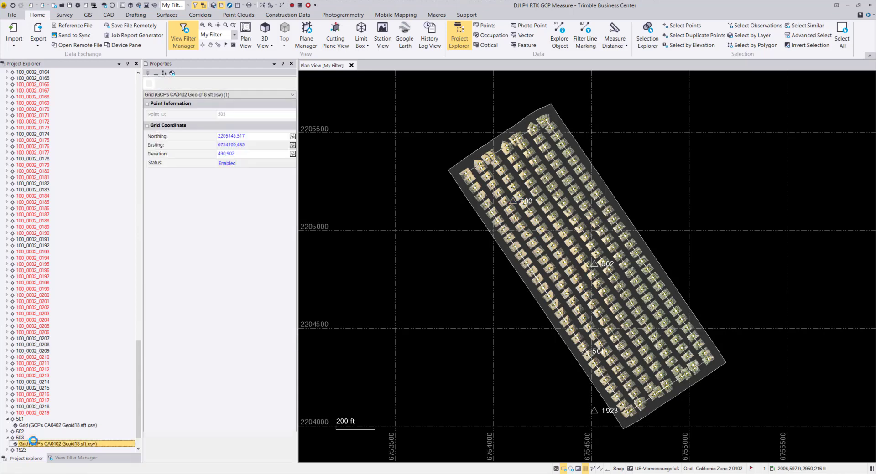
{"action": "left_click", "coordinate": [293, 137]}
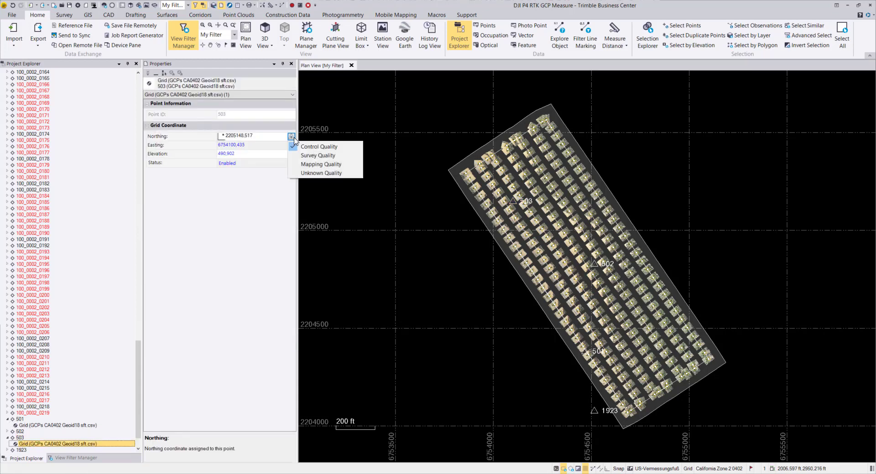
{"action": "left_click", "coordinate": [238, 259]}
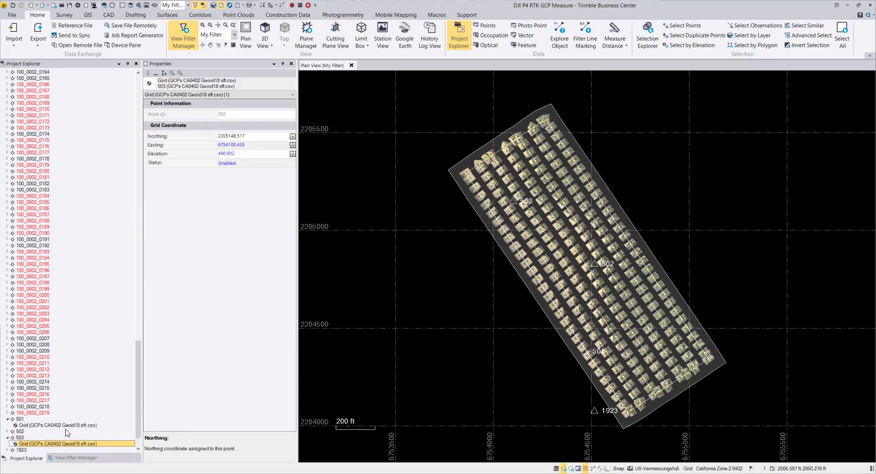
- Inspect the quality of point 503's computed grid coordinates and local latitude, clear the selection and close its properties
{"action": "left_click", "coordinate": [20, 438]}
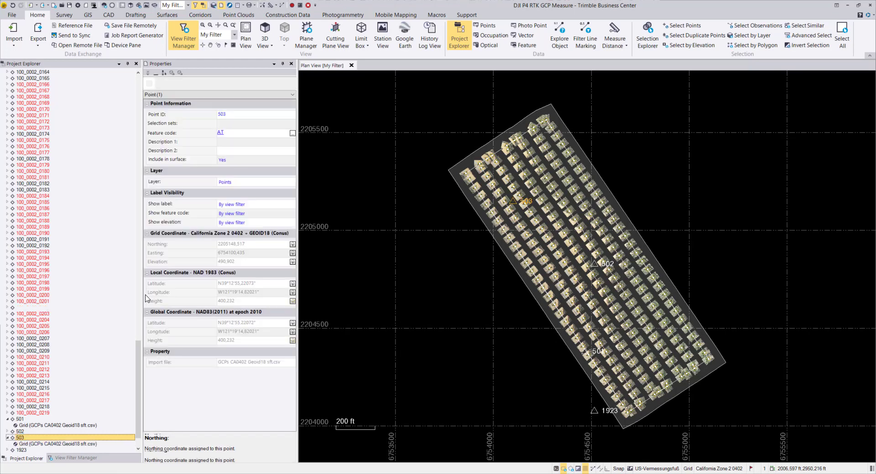
{"action": "left_click", "coordinate": [293, 246]}
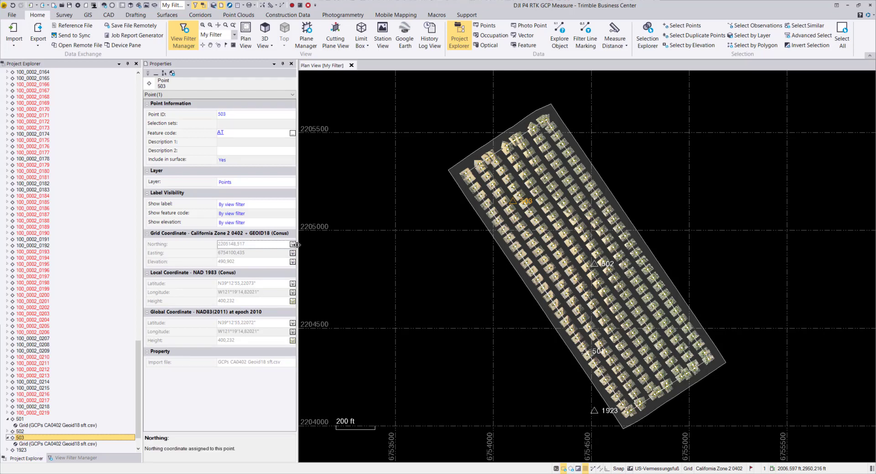
{"action": "left_click", "coordinate": [292, 253]}
{"action": "left_click", "coordinate": [292, 261]}
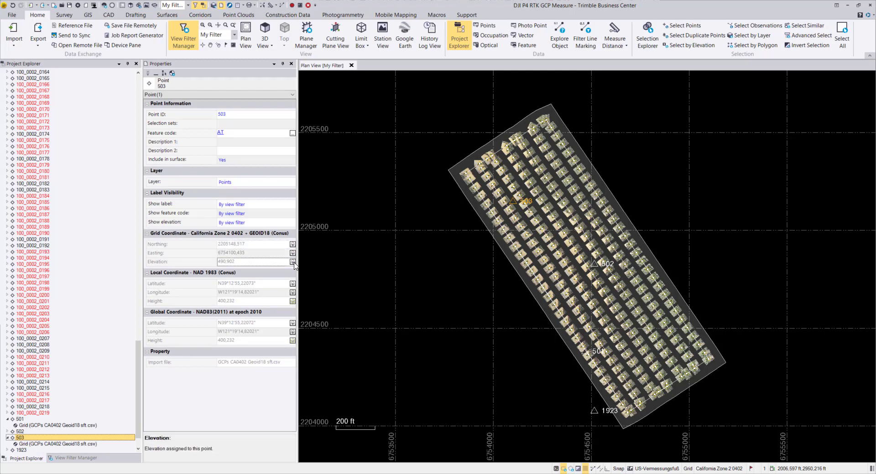
{"action": "left_click", "coordinate": [292, 283]}
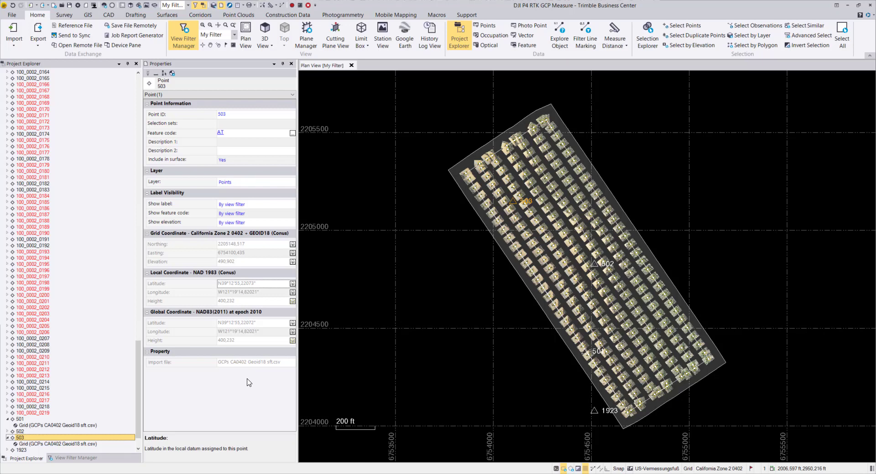
{"action": "left_click", "coordinate": [493, 321]}
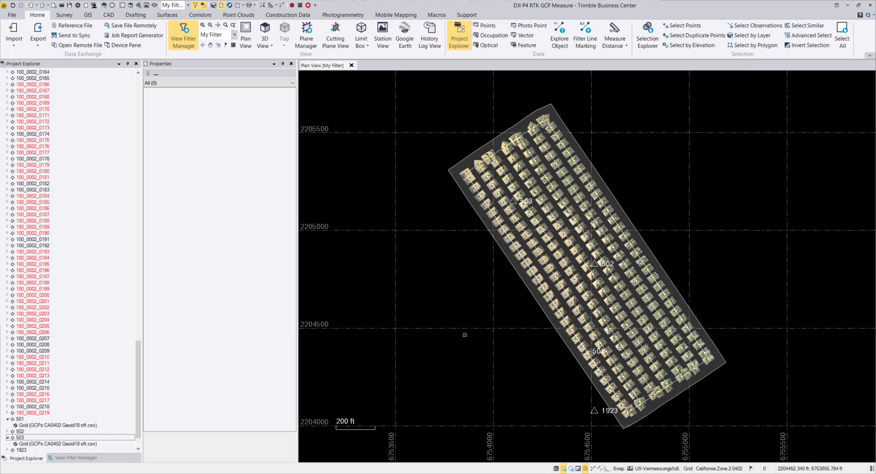
{"action": "left_click", "coordinate": [290, 63]}
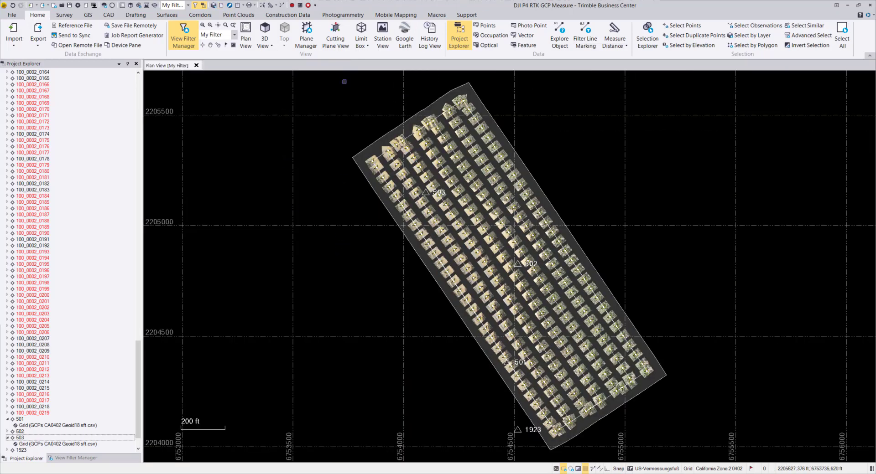
- Start Adjust Photo Stations with GCPs for the UAS Flight Mission and show its absolute adjustment settings
{"action": "left_click", "coordinate": [342, 15]}
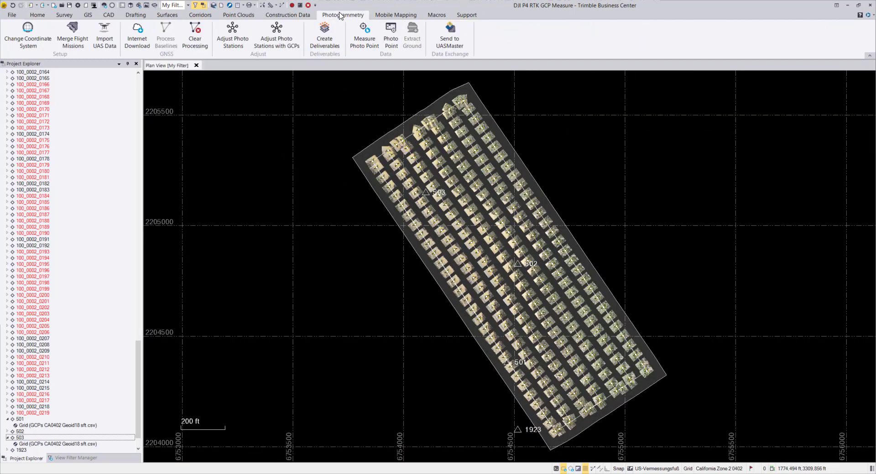
{"action": "left_click", "coordinate": [275, 42]}
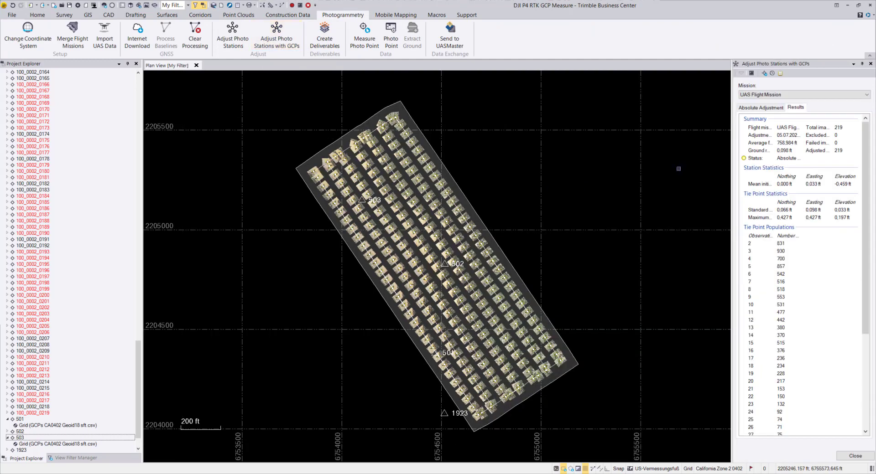
{"action": "left_click", "coordinate": [756, 110]}
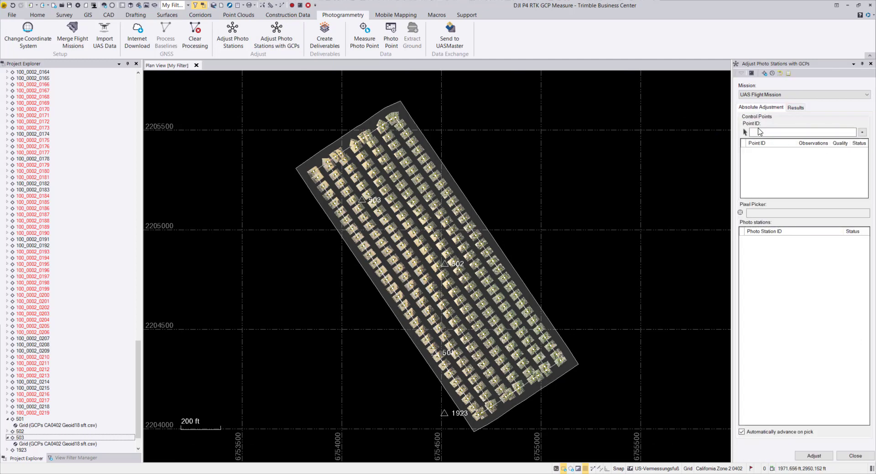
- Try selecting point 503 from the project tree and point 502 from the plan view as the control point
{"action": "left_click", "coordinate": [760, 133]}
{"action": "left_click", "coordinate": [23, 438]}
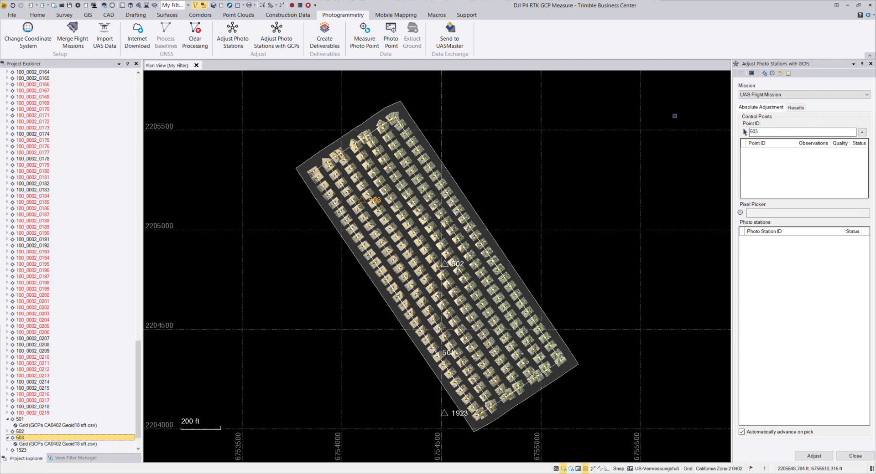
{"action": "left_click", "coordinate": [743, 131]}
{"action": "key", "text": "BackSpace"}
{"action": "left_click", "coordinate": [444, 264]}
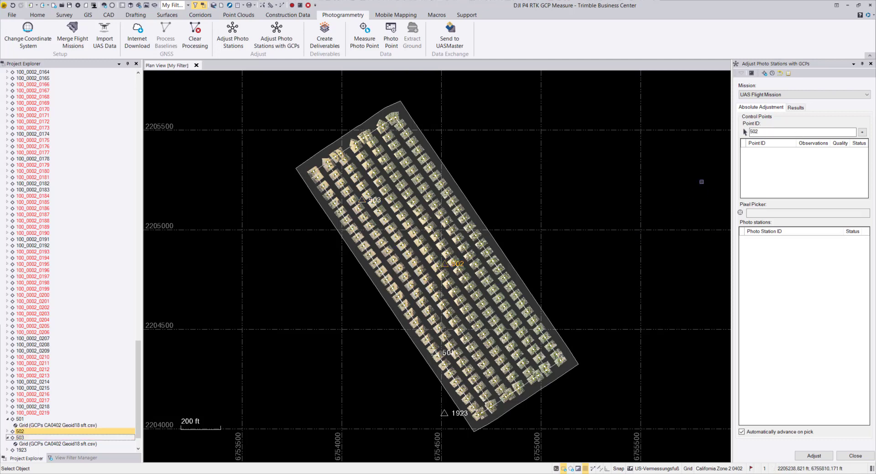
- Replace the control point ID for the absolute adjustment with 501
{"action": "left_click_drag", "start_coordinate": [761, 133], "coordinate": [740, 136]}
{"action": "key", "text": "Delete"}
- Collapse the project's point list, generate the import report for the imported files, review the UAS import statistics and close the report
{"action": "left_click_drag", "start_coordinate": [138, 436], "coordinate": [134, 145]}
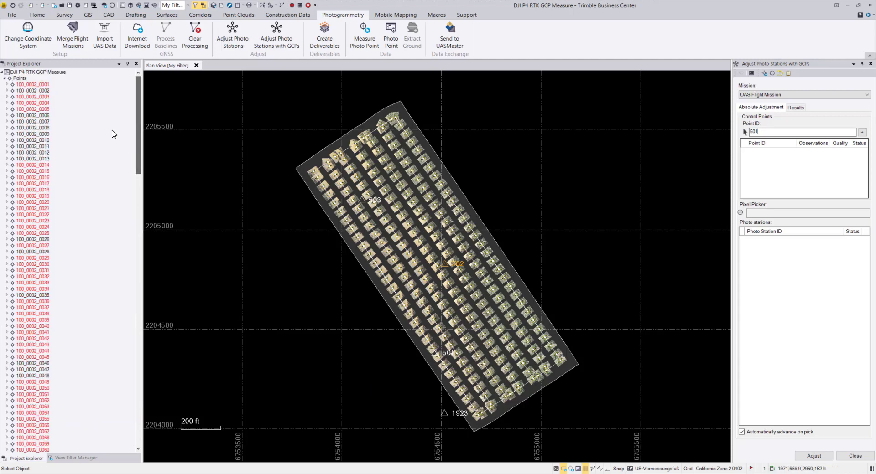
{"action": "left_click", "coordinate": [5, 79]}
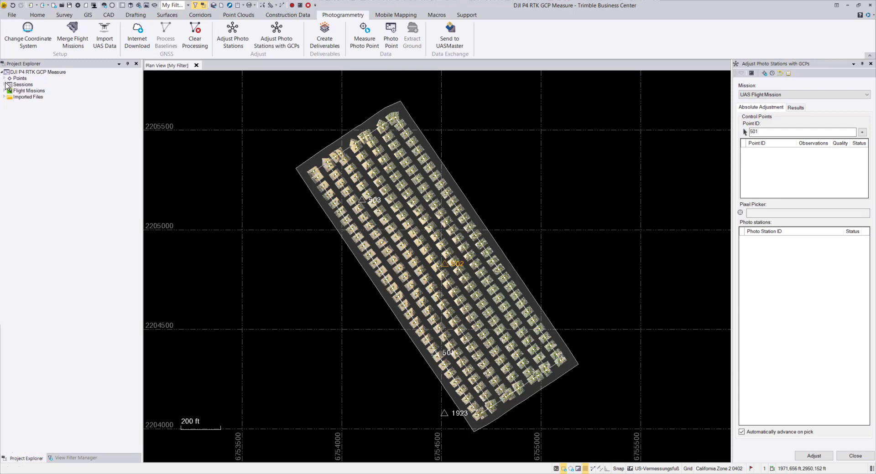
{"action": "right_click", "coordinate": [22, 96]}
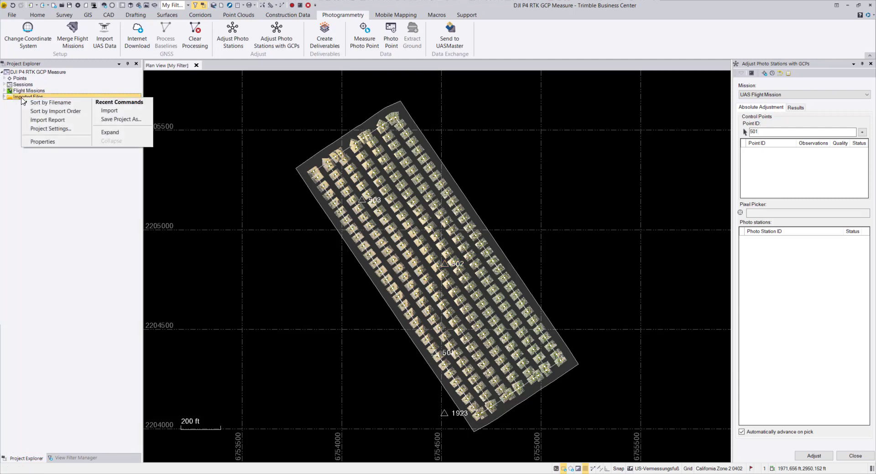
{"action": "left_click", "coordinate": [38, 122]}
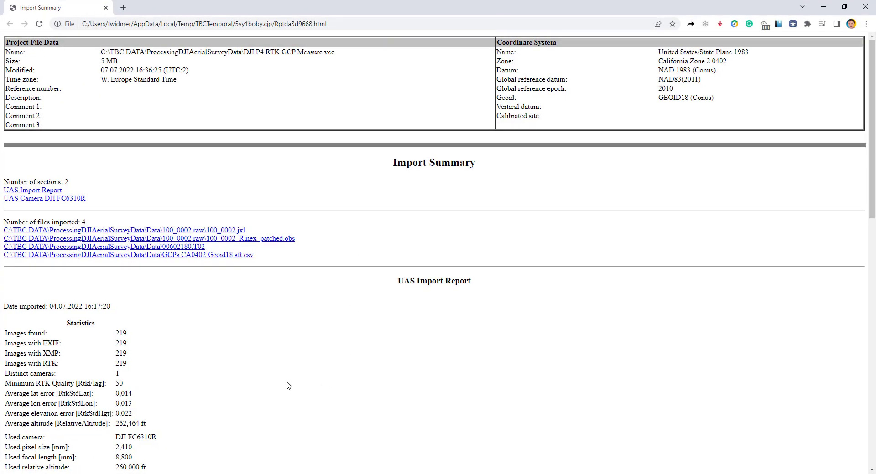
{"action": "scroll", "coordinate": [224, 361], "scroll_direction": "down", "scroll_amount": 1}
{"action": "scroll", "coordinate": [224, 361], "scroll_direction": "down", "scroll_amount": 3}
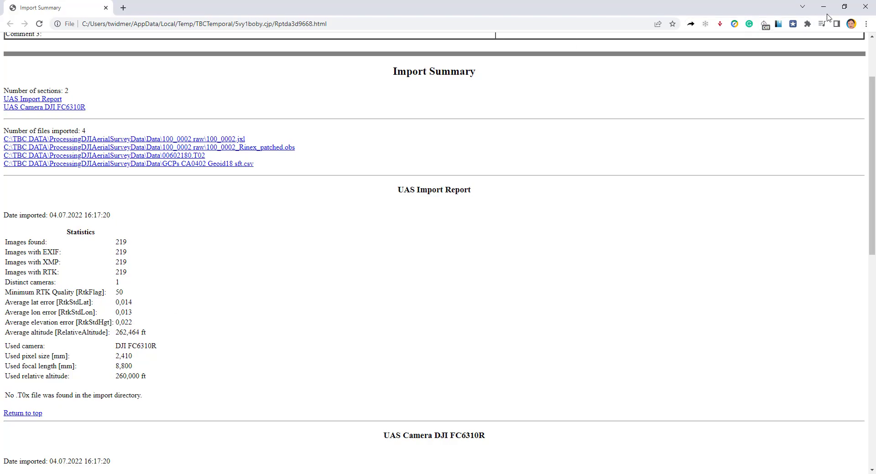
{"action": "left_click", "coordinate": [864, 7]}
- Set the referenced image viewing distance to 262 ft in the project settings and apply it
{"action": "scroll", "coordinate": [408, 279], "scroll_direction": "up", "scroll_amount": 2}
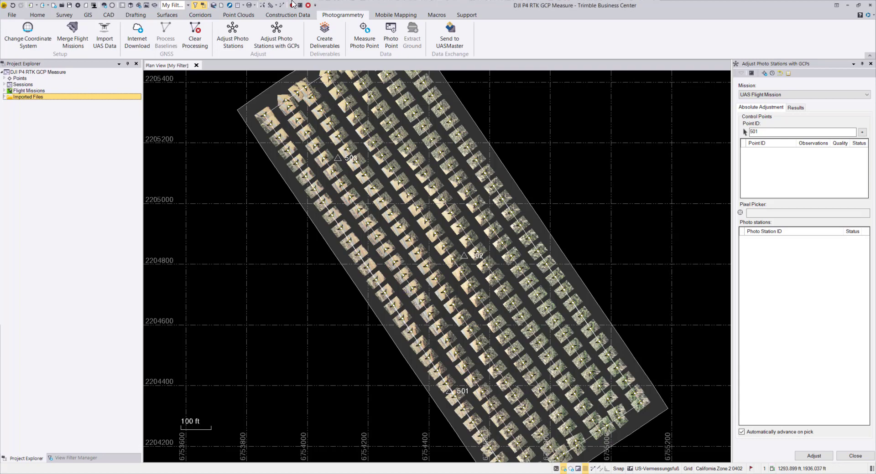
{"action": "left_click", "coordinate": [78, 6]}
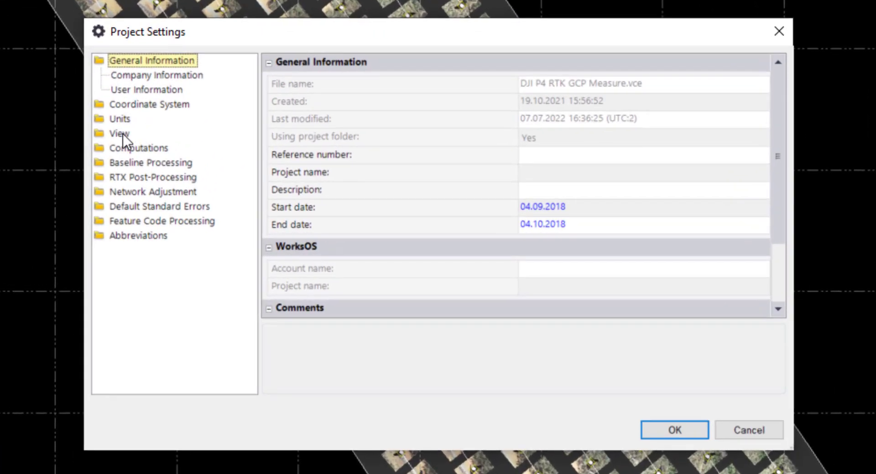
{"action": "left_click", "coordinate": [119, 133]}
{"action": "scroll", "coordinate": [155, 284], "scroll_direction": "down", "scroll_amount": 1}
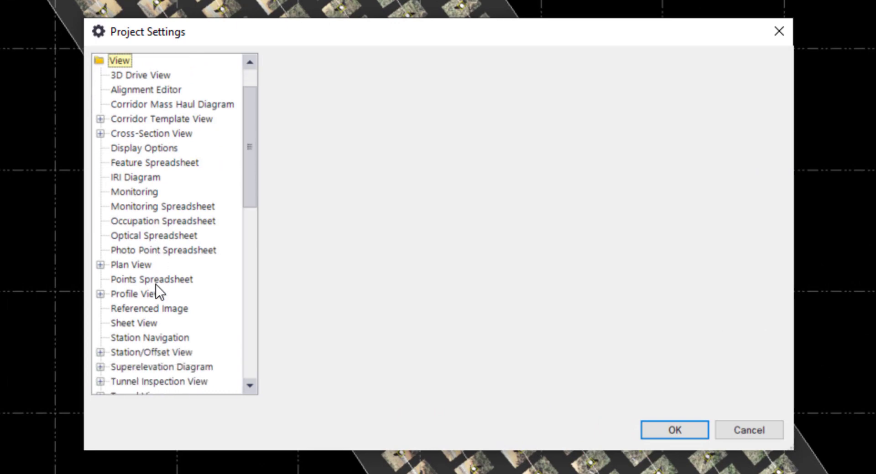
{"action": "left_click", "coordinate": [141, 308]}
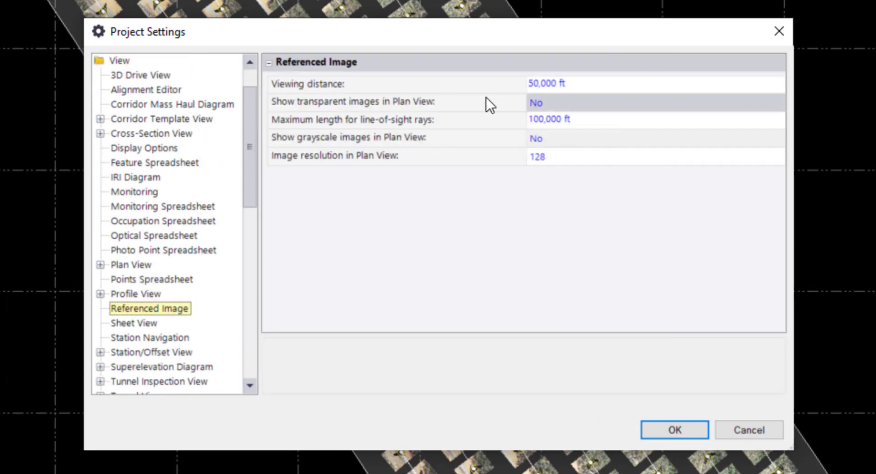
{"action": "left_click", "coordinate": [545, 83]}
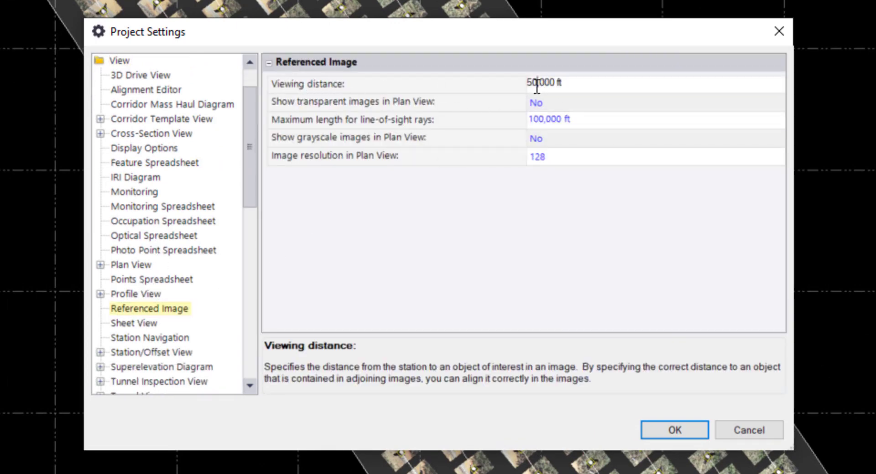
{"action": "left_click_drag", "start_coordinate": [537, 83], "coordinate": [513, 83]}
{"action": "type", "text": "262"}
{"action": "left_click", "coordinate": [576, 138]}
{"action": "left_click", "coordinate": [614, 226]}
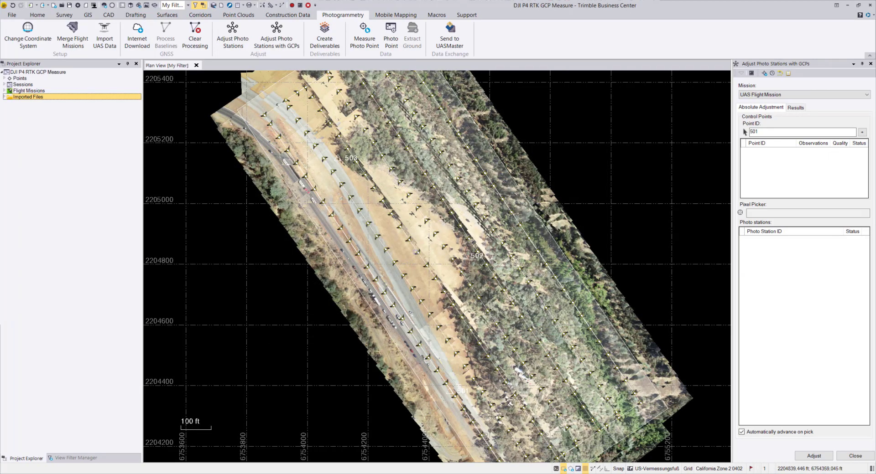
- Examine the flight images around control point 502 in the plan view and expand the project's point list
{"action": "scroll", "coordinate": [470, 242], "scroll_direction": "up", "scroll_amount": 2}
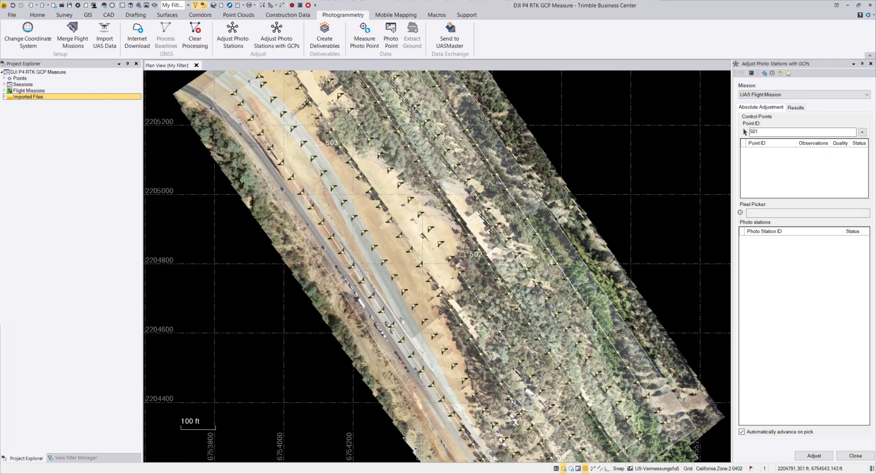
{"action": "scroll", "coordinate": [469, 263], "scroll_direction": "up", "scroll_amount": 2}
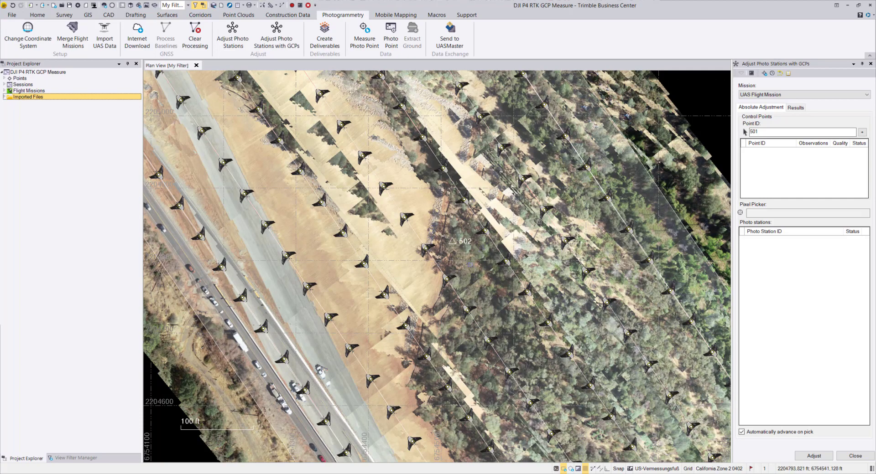
{"action": "left_click", "coordinate": [470, 262]}
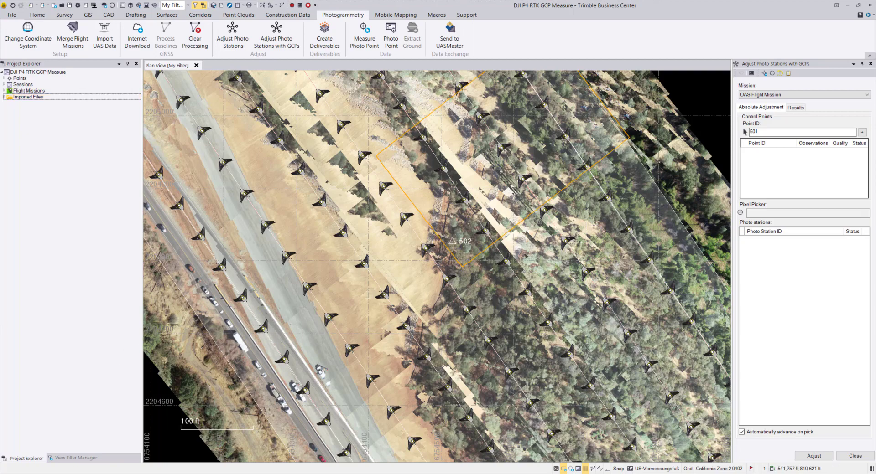
{"action": "left_click", "coordinate": [4, 78]}
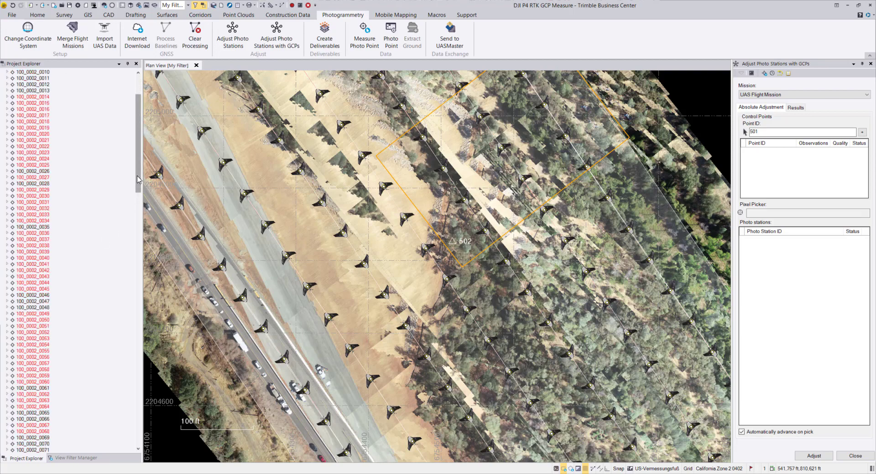
{"action": "left_click_drag", "start_coordinate": [138, 166], "coordinate": [135, 137]}
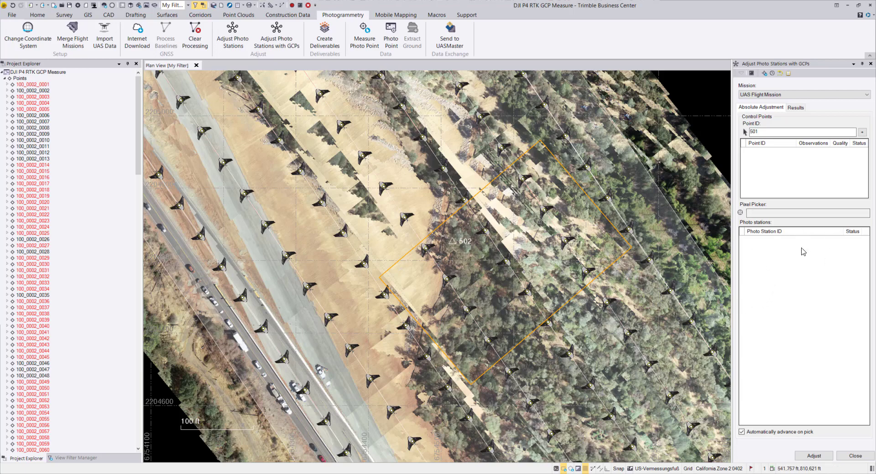
- Examine the flight images around point 501 and add that point to the absolute adjustment's control points
{"action": "scroll", "coordinate": [484, 309], "scroll_direction": "down", "scroll_amount": 2}
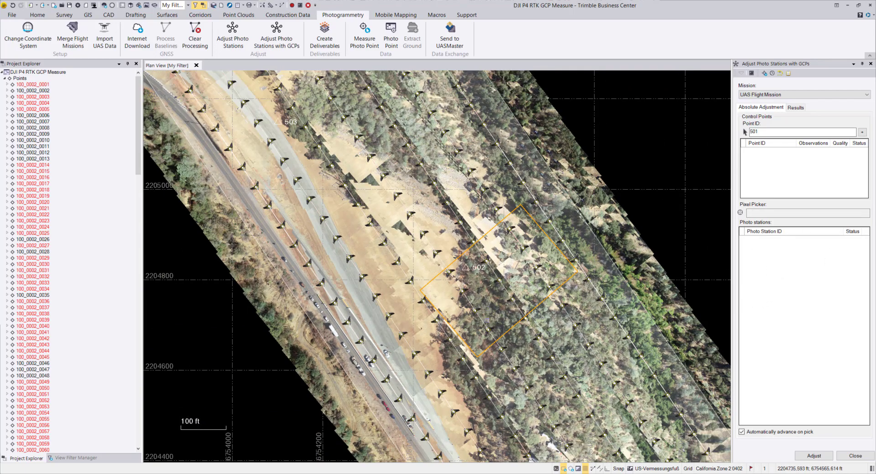
{"action": "middle_click_drag", "start_coordinate": [449, 363], "coordinate": [429, 246]}
{"action": "scroll", "coordinate": [481, 301], "scroll_direction": "up", "scroll_amount": 2}
{"action": "middle_click_drag", "start_coordinate": [380, 192], "coordinate": [377, 325]}
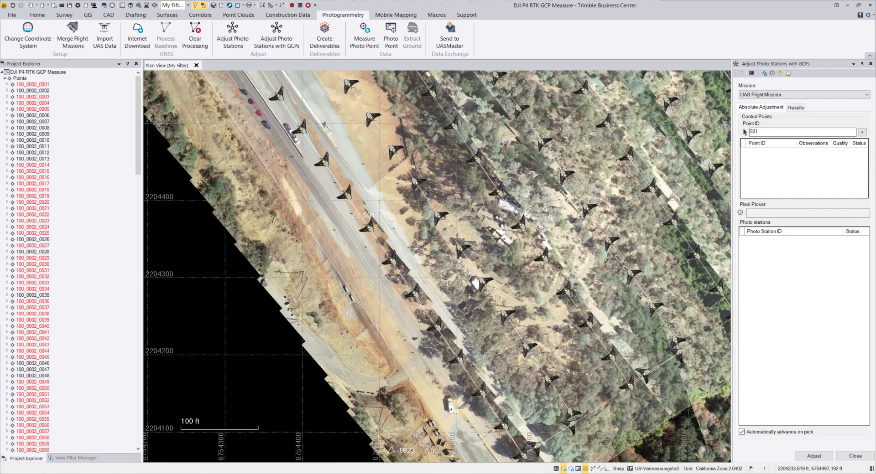
{"action": "scroll", "coordinate": [356, 233], "scroll_direction": "up", "scroll_amount": 1}
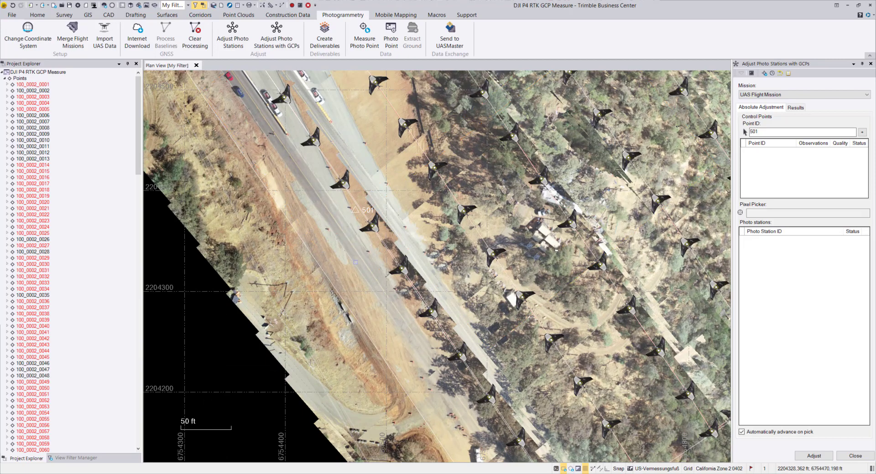
{"action": "scroll", "coordinate": [347, 268], "scroll_direction": "down", "scroll_amount": 1}
{"action": "scroll", "coordinate": [349, 270], "scroll_direction": "down", "scroll_amount": 1}
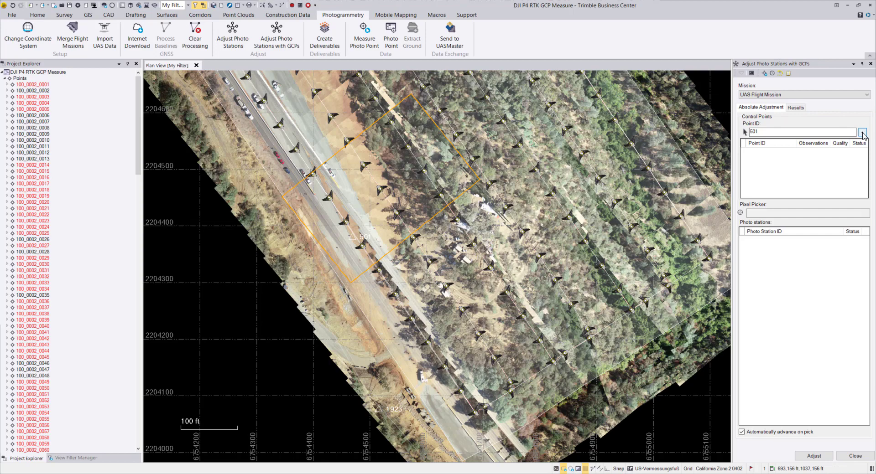
{"action": "left_click", "coordinate": [861, 134]}
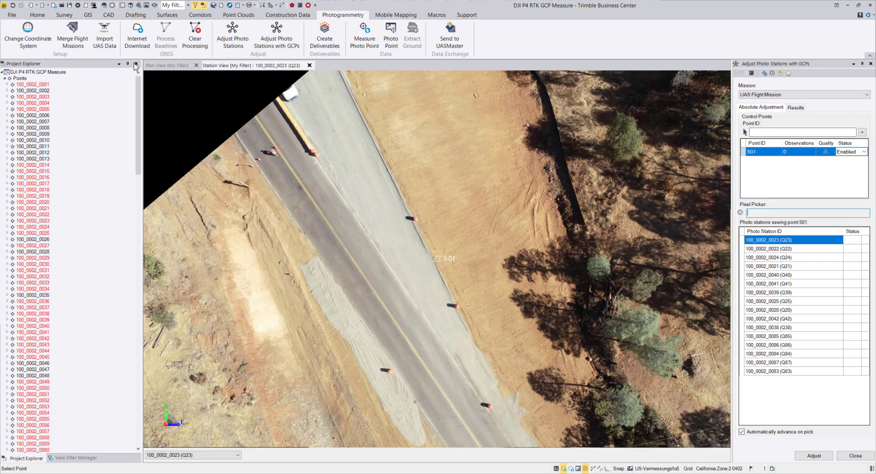
- Return to the plan view, set the referenced image viewing distance to 50 ft in the project settings and apply it
{"action": "left_click", "coordinate": [165, 65]}
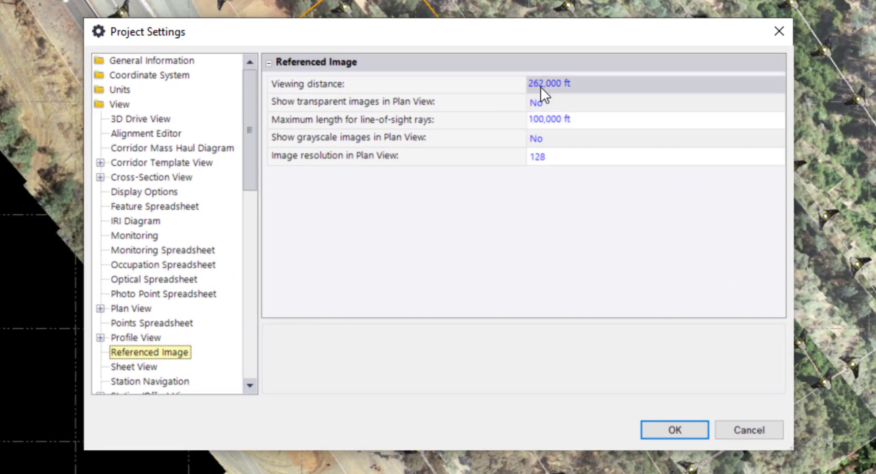
{"action": "left_click", "coordinate": [524, 113]}
{"action": "left_click_drag", "start_coordinate": [543, 83], "coordinate": [525, 84]}
{"action": "type", "text": "50"}
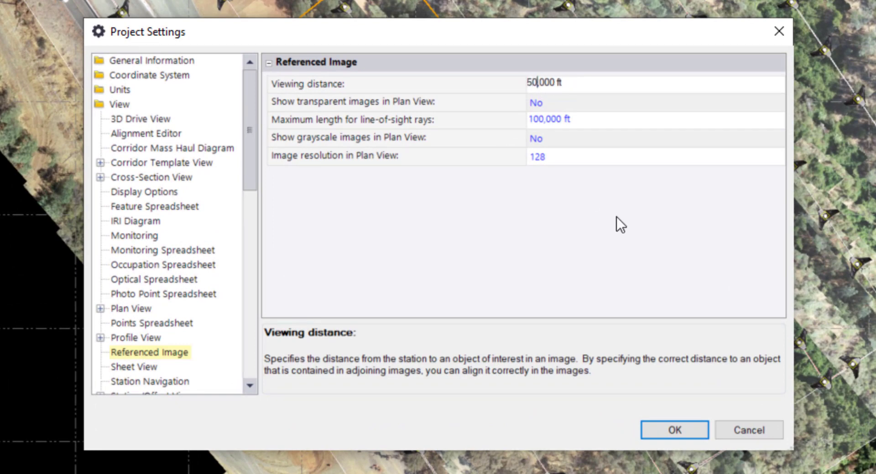
{"action": "left_click", "coordinate": [691, 434]}
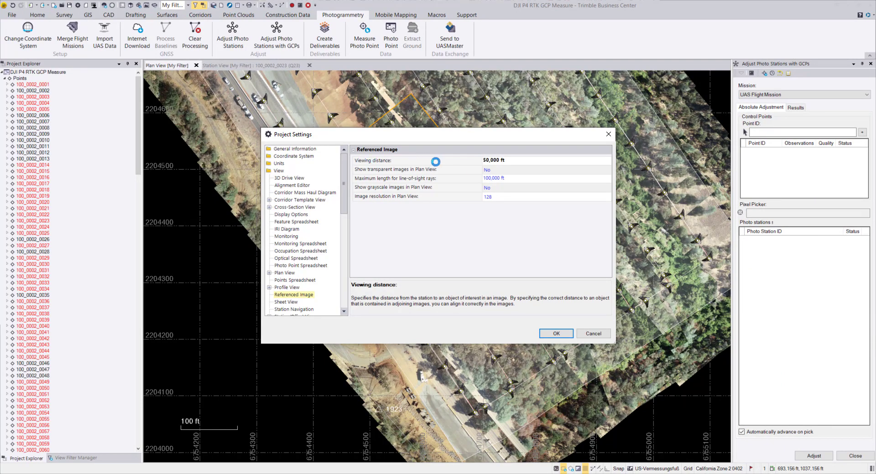
- Add point 501 to the absolute adjustment's control points and inspect its target closely in photo station 100_0002_0023
{"action": "key", "text": "Return"}
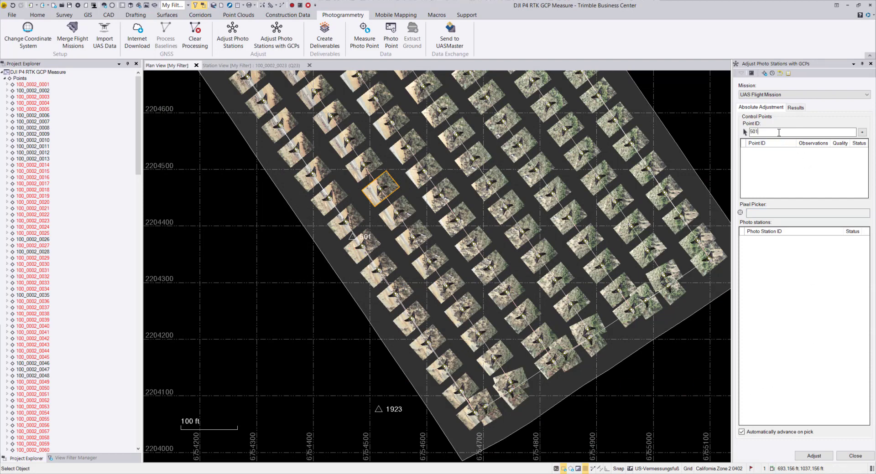
{"action": "left_click", "coordinate": [860, 133]}
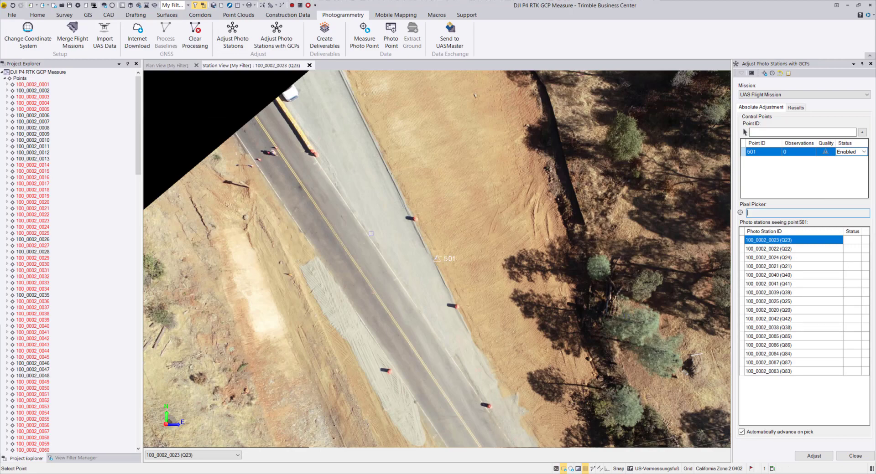
{"action": "scroll", "coordinate": [437, 258], "scroll_direction": "up", "scroll_amount": 5}
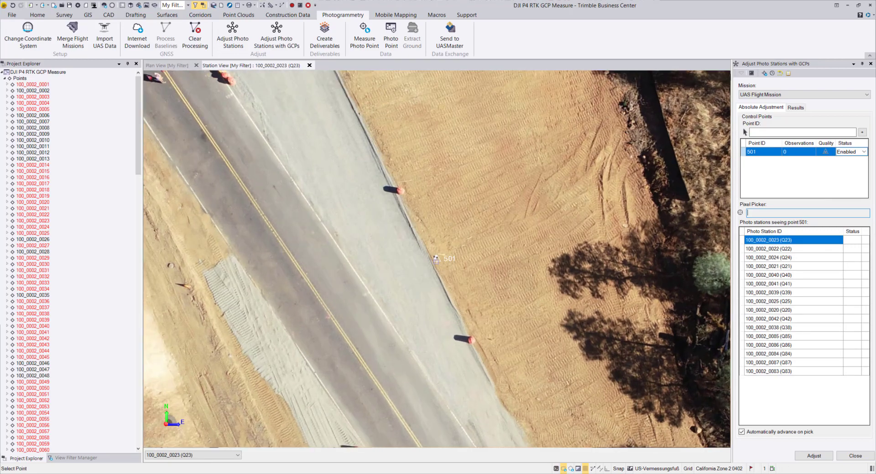
{"action": "scroll", "coordinate": [437, 259], "scroll_direction": "up", "scroll_amount": 2}
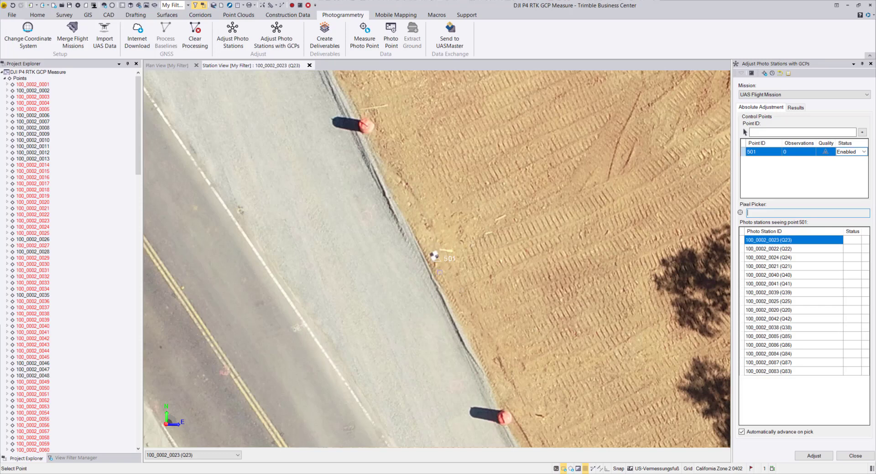
{"action": "scroll", "coordinate": [464, 267], "scroll_direction": "up", "scroll_amount": 2}
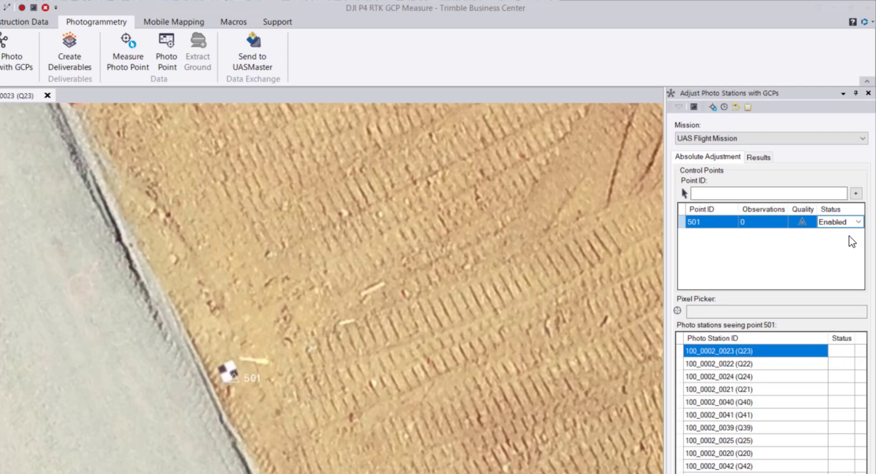
- Review the status choices available for control point 501 and inspect its target in the station view
{"action": "left_click", "coordinate": [860, 223]}
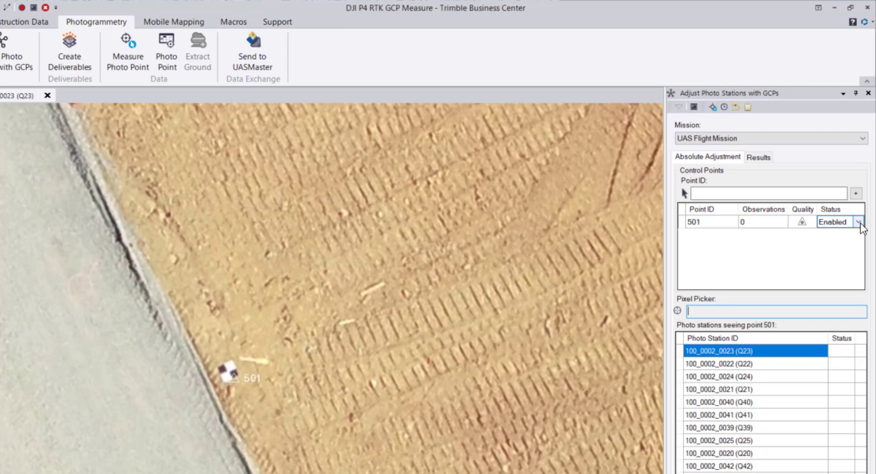
{"action": "left_click", "coordinate": [859, 224]}
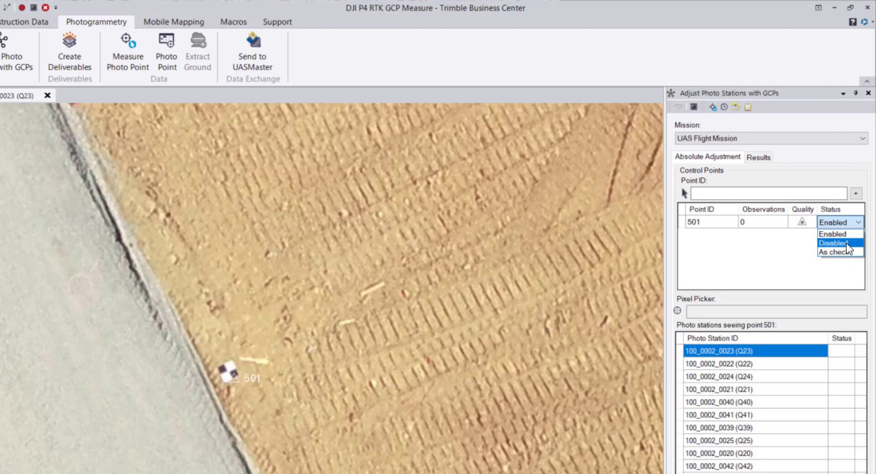
{"action": "left_click", "coordinate": [787, 247]}
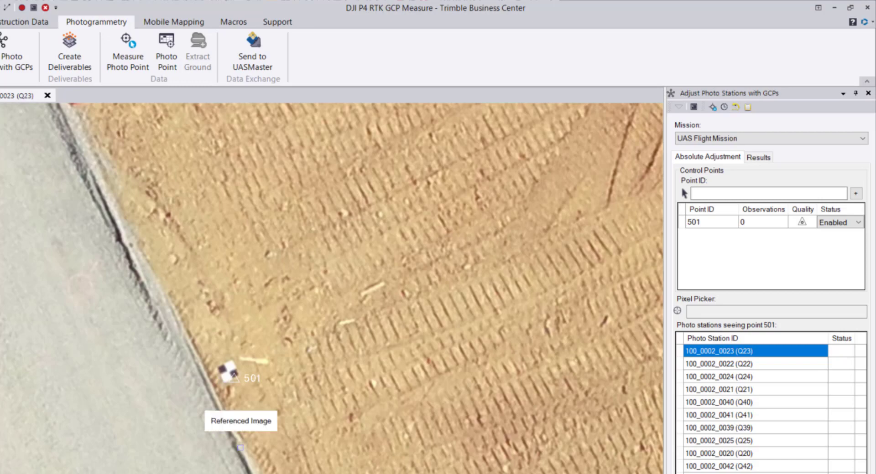
{"action": "scroll", "coordinate": [236, 379], "scroll_direction": "down", "scroll_amount": 4}
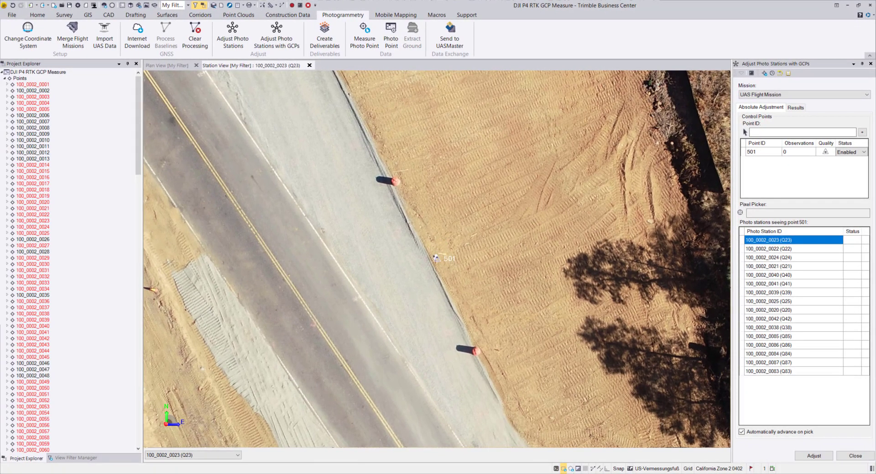
{"action": "scroll", "coordinate": [435, 259], "scroll_direction": "up", "scroll_amount": 4}
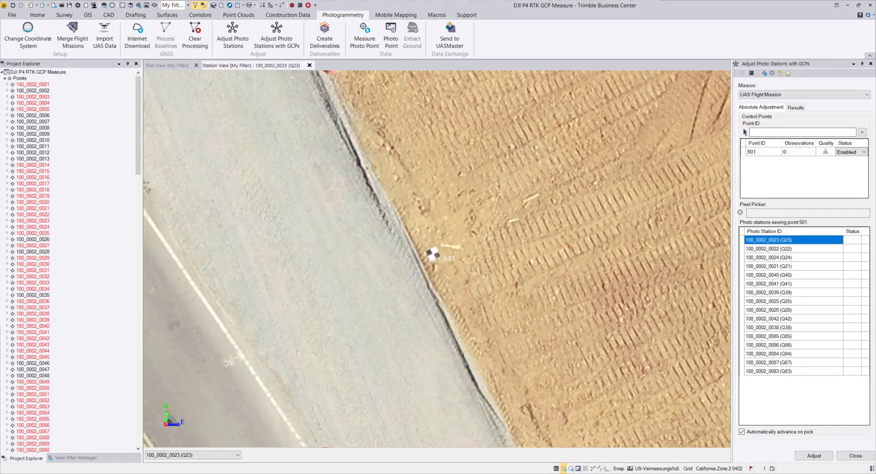
{"action": "scroll", "coordinate": [415, 275], "scroll_direction": "down", "scroll_amount": 2}
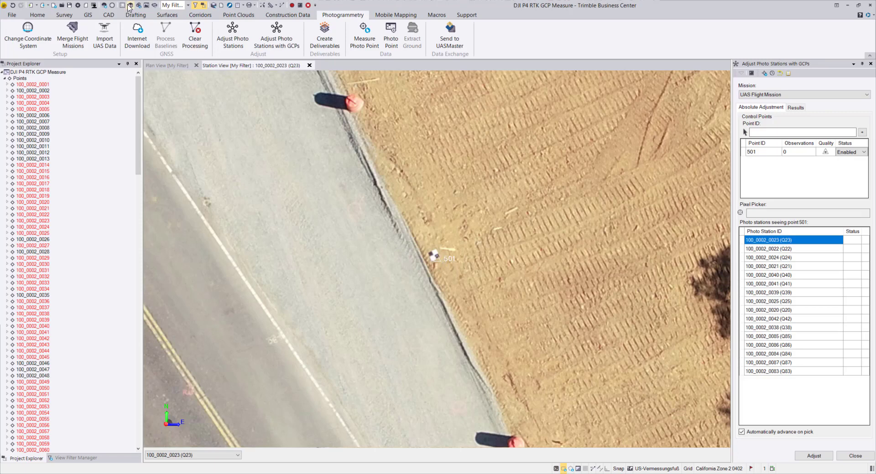
- Review the Pixel Picker and station view settings in the photogrammetry options
{"action": "left_click", "coordinate": [87, 8]}
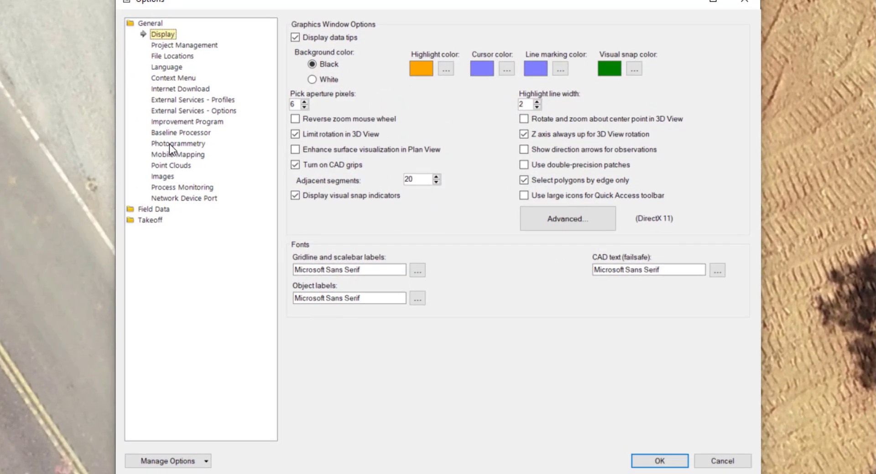
{"action": "left_click", "coordinate": [169, 144]}
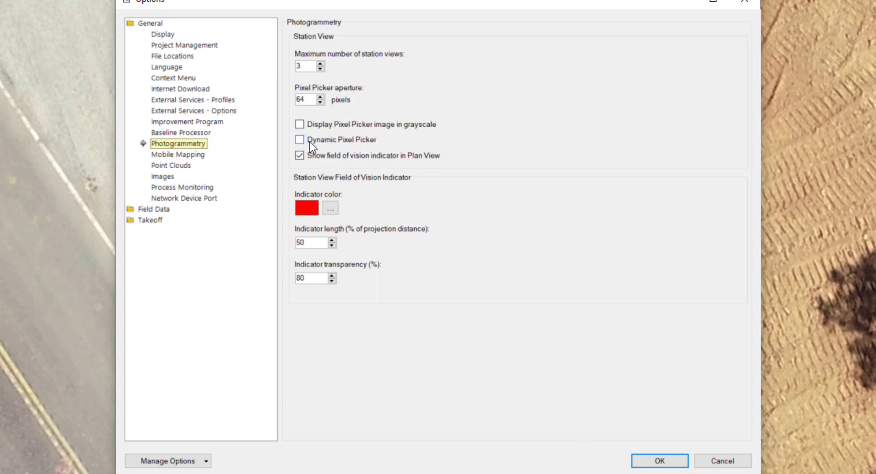
{"action": "left_click", "coordinate": [642, 462]}
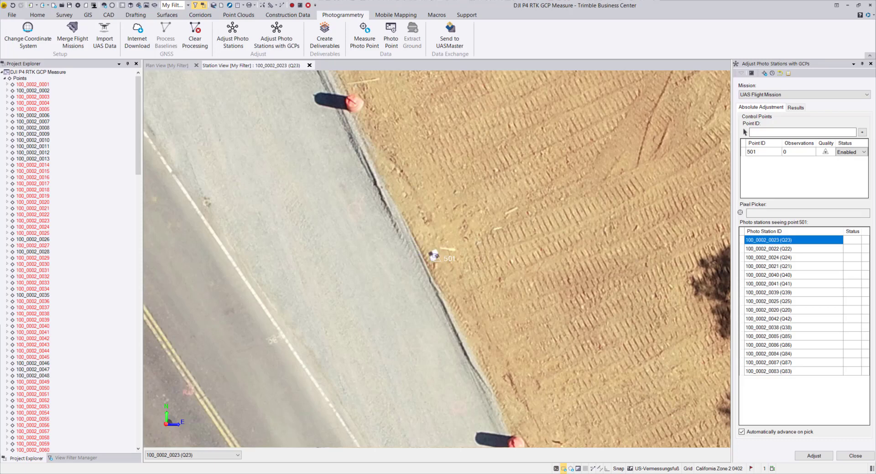
- Measure the center of target 501 in photo stations 100_0002_0023 and 100_0002_0022 with the Pixel Picker
{"action": "mouse_move", "coordinate": [433, 254]}
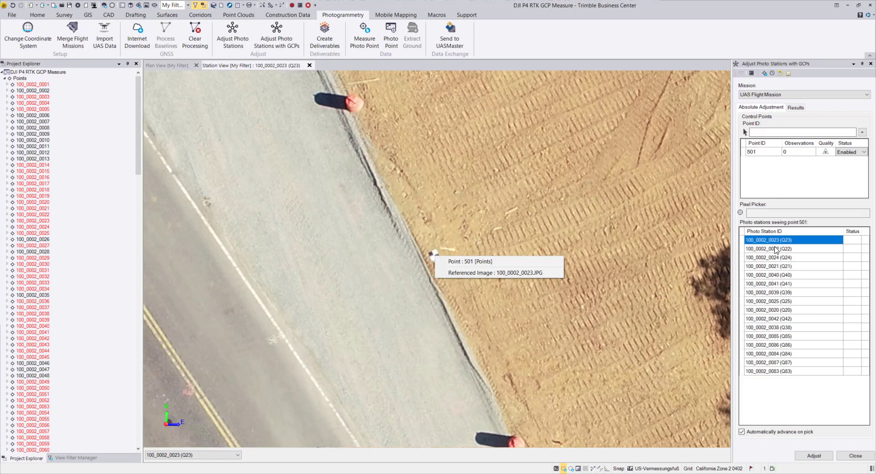
{"action": "left_click", "coordinate": [775, 242]}
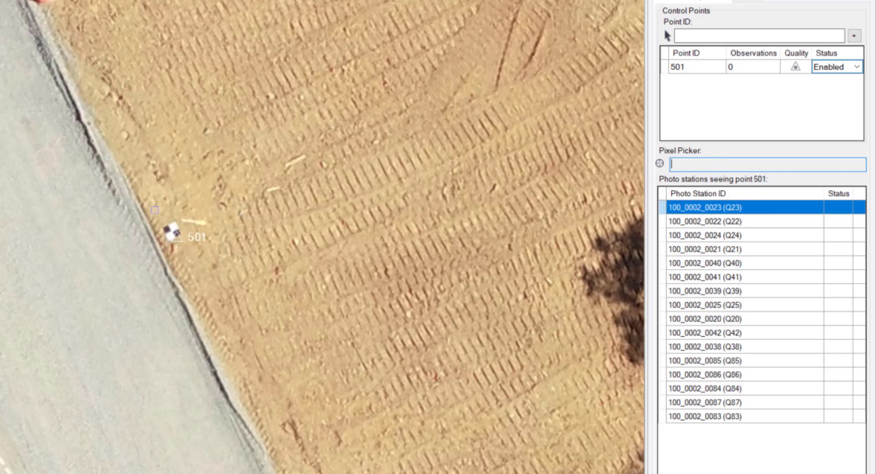
{"action": "left_click", "coordinate": [170, 231]}
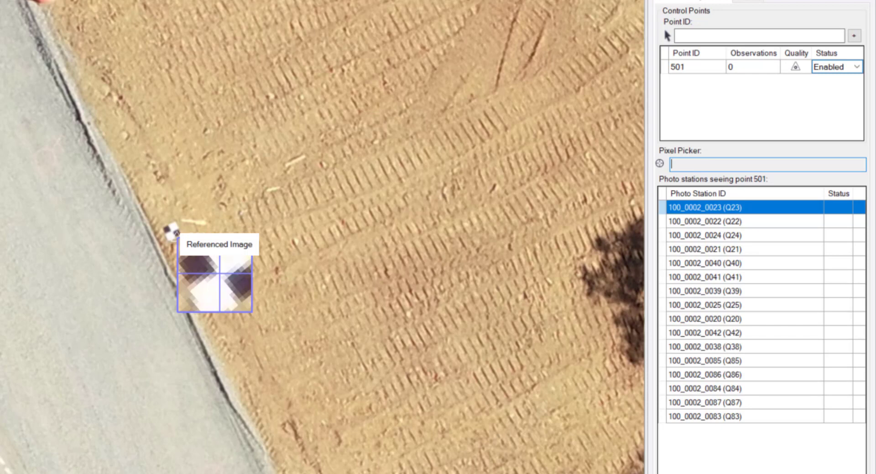
{"action": "left_click", "coordinate": [176, 233]}
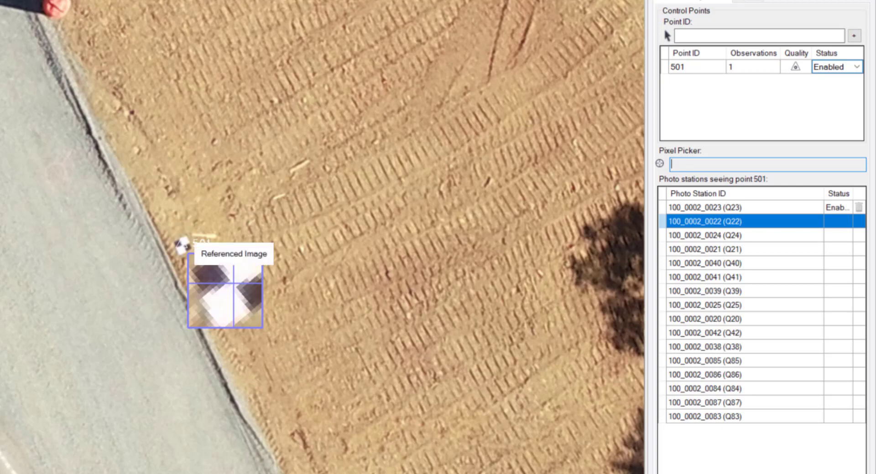
{"action": "left_click", "coordinate": [233, 283]}
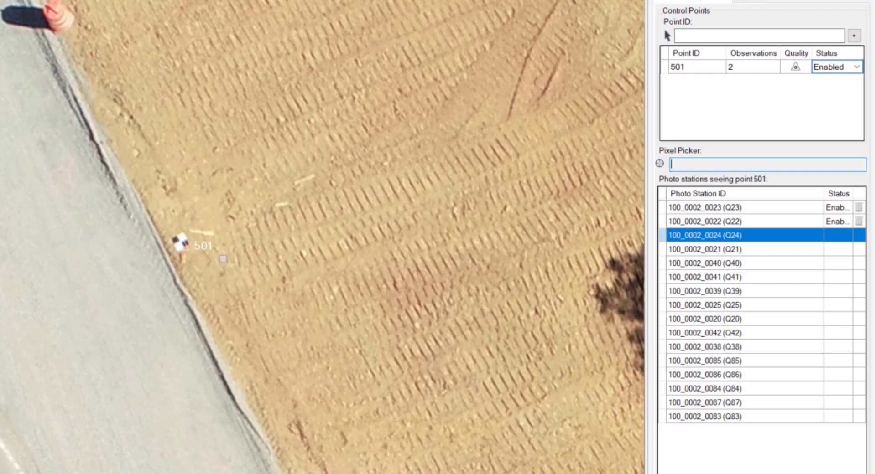
- Measure the center of target 501 in photo stations 100_0002_0024 and 100_0002_0021, and advance to station 100_0002_0040
{"action": "left_click_drag", "start_coordinate": [221, 259], "coordinate": [179, 240]}
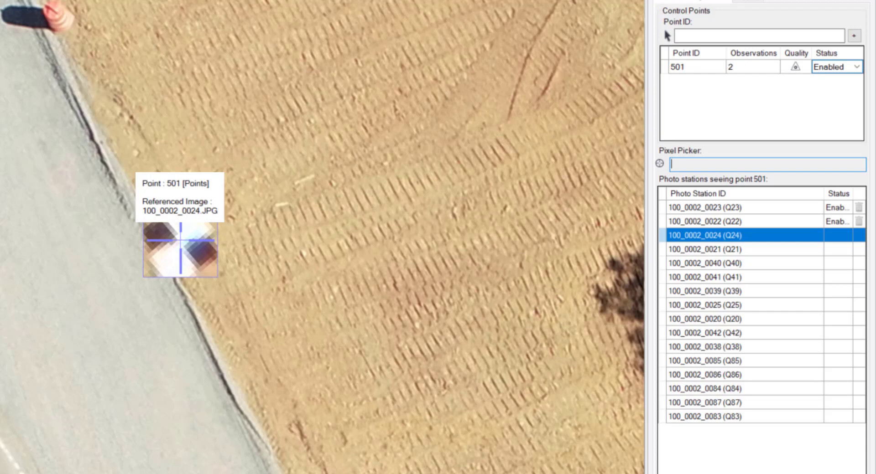
{"action": "left_click", "coordinate": [180, 241]}
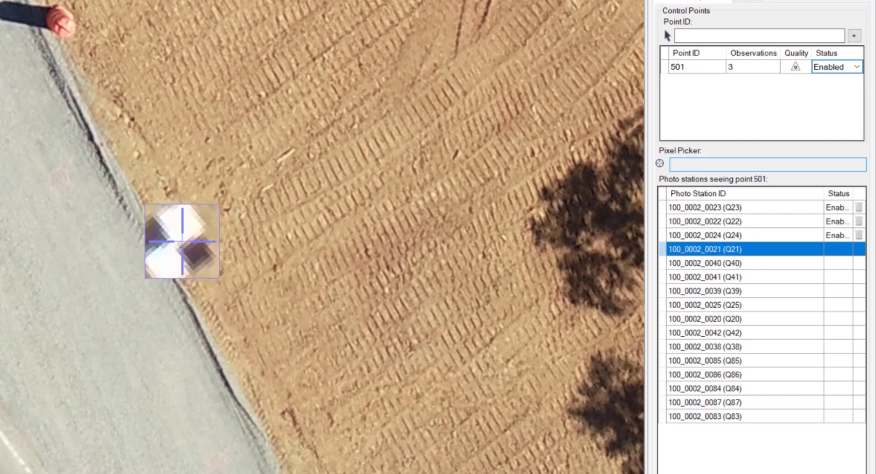
{"action": "left_click", "coordinate": [183, 240]}
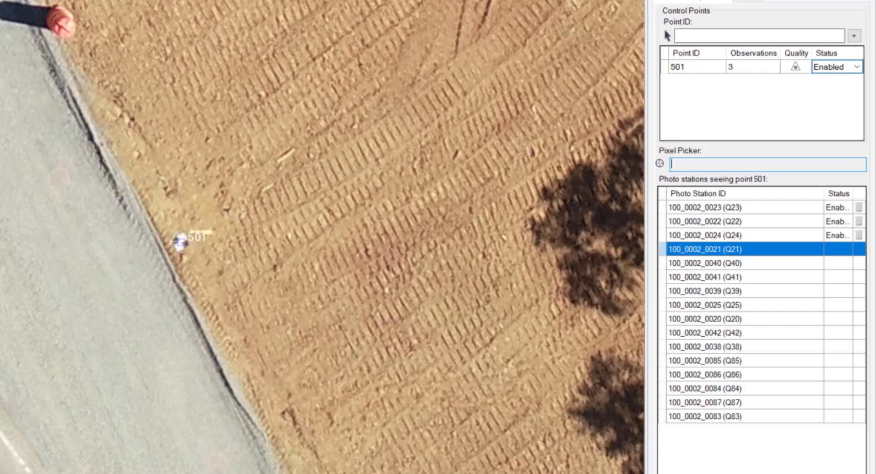
{"action": "left_click_drag", "start_coordinate": [181, 243], "coordinate": [180, 242]}
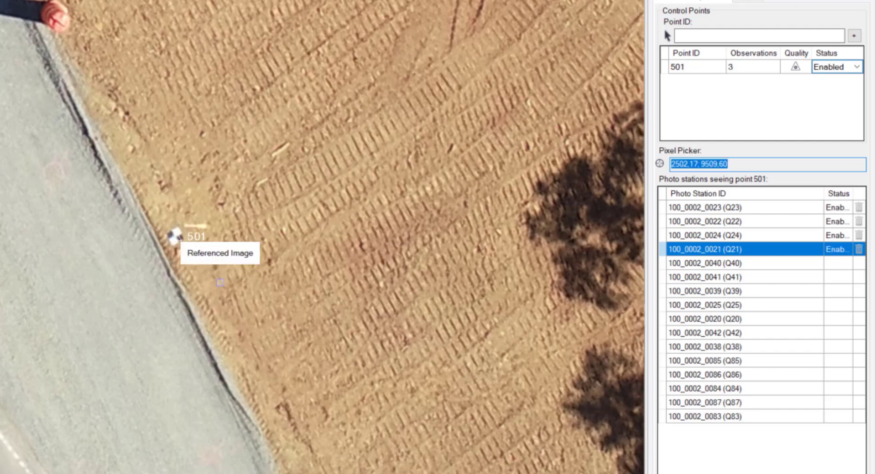
{"action": "left_click", "coordinate": [705, 264]}
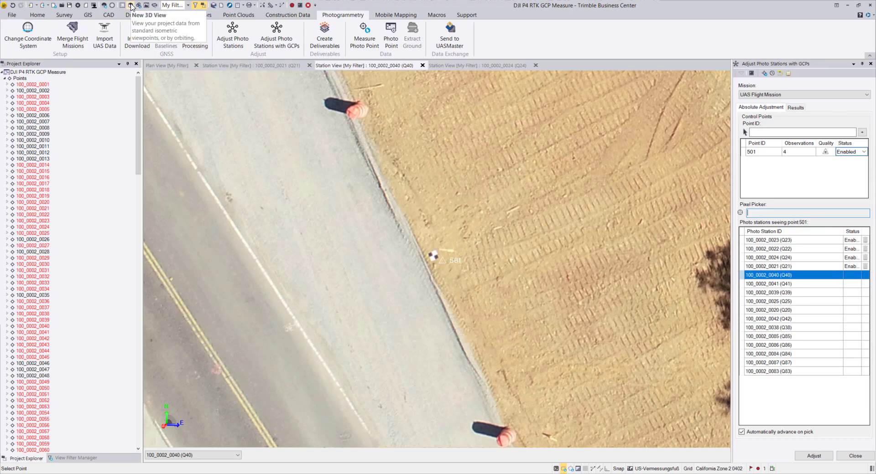
- Open a 3D view showing the rays above point 501 from the side and place it in a new vertical tab group
{"action": "left_click", "coordinate": [131, 4]}
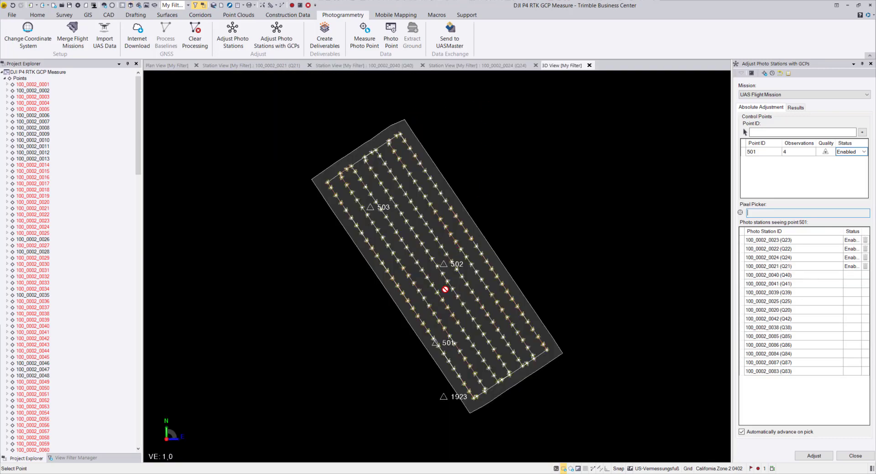
{"action": "mouse_move", "coordinate": [432, 312]}
{"action": "middle_mouse_down"}
{"action": "mouse_move", "coordinate": [432, 301]}
{"action": "mouse_move", "coordinate": [432, 313]}
{"action": "middle_mouse_up"}
{"action": "right_click_drag", "start_coordinate": [432, 313], "coordinate": [518, 223]}
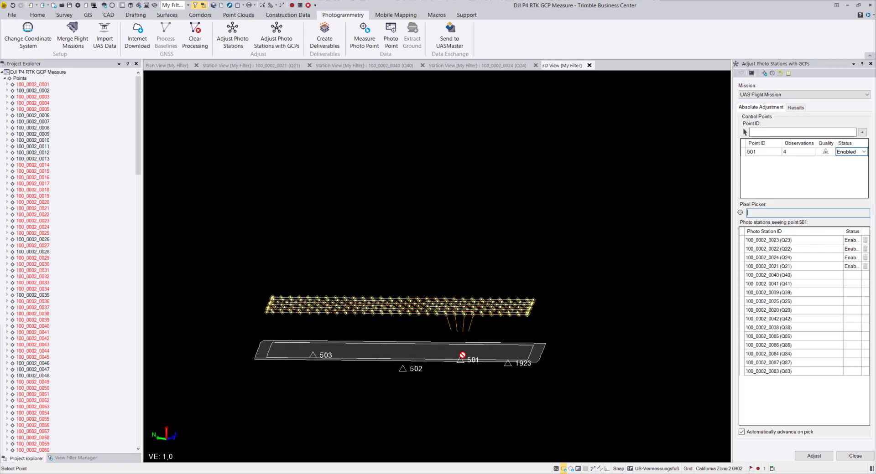
{"action": "scroll", "coordinate": [471, 290], "scroll_direction": "up", "scroll_amount": 2}
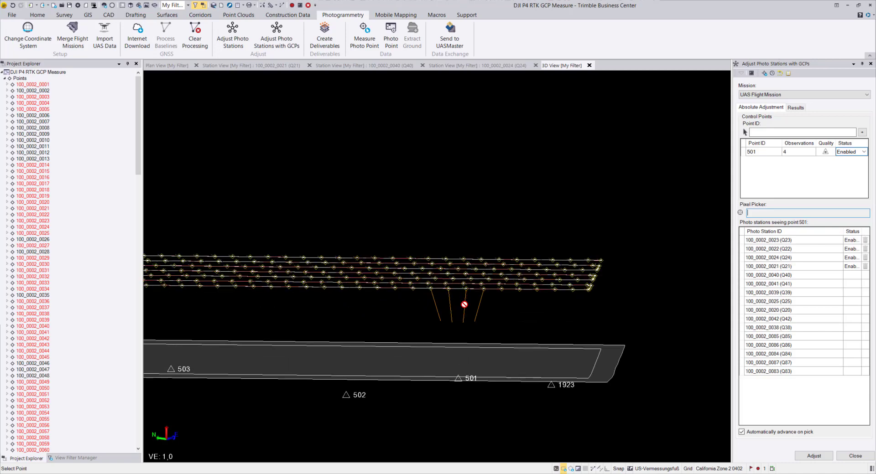
{"action": "scroll", "coordinate": [474, 303], "scroll_direction": "up", "scroll_amount": 2}
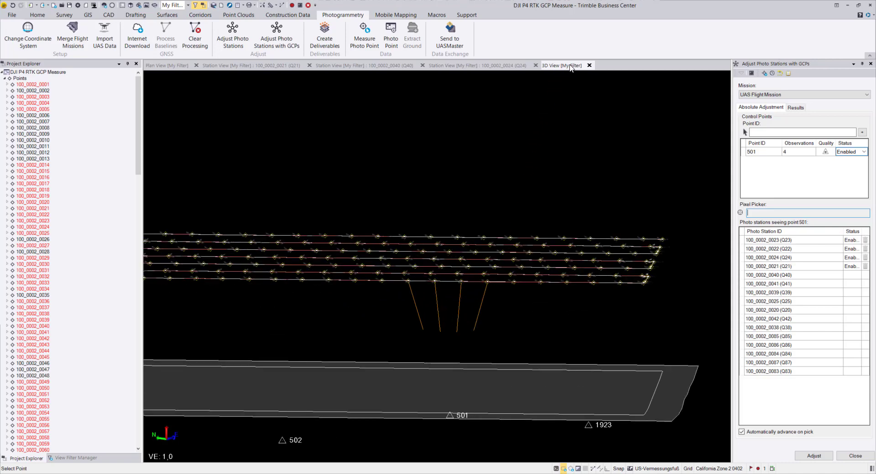
{"action": "right_click", "coordinate": [565, 68]}
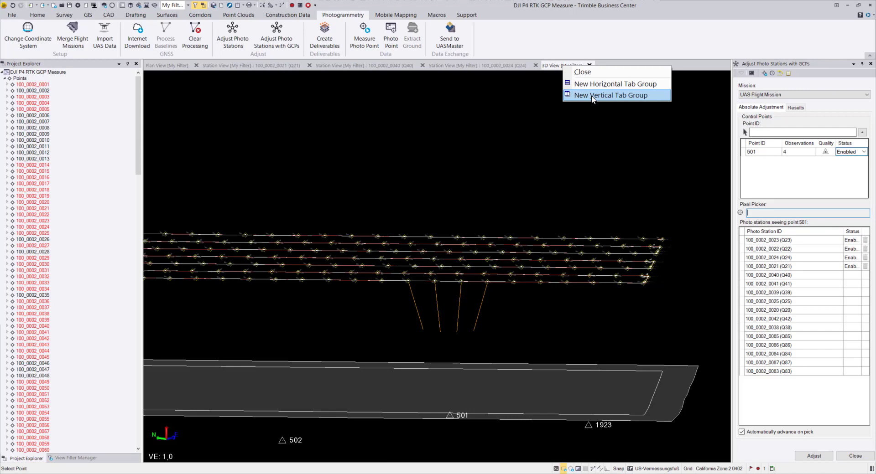
{"action": "left_click", "coordinate": [592, 97]}
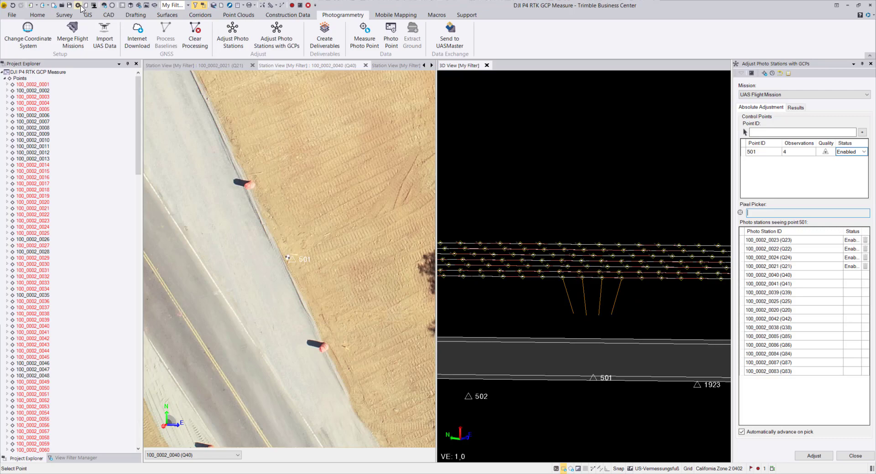
- Set the maximum length for line-of-sight rays to 280 ft in the project's referenced image settings and apply it
{"action": "left_click", "coordinate": [79, 5]}
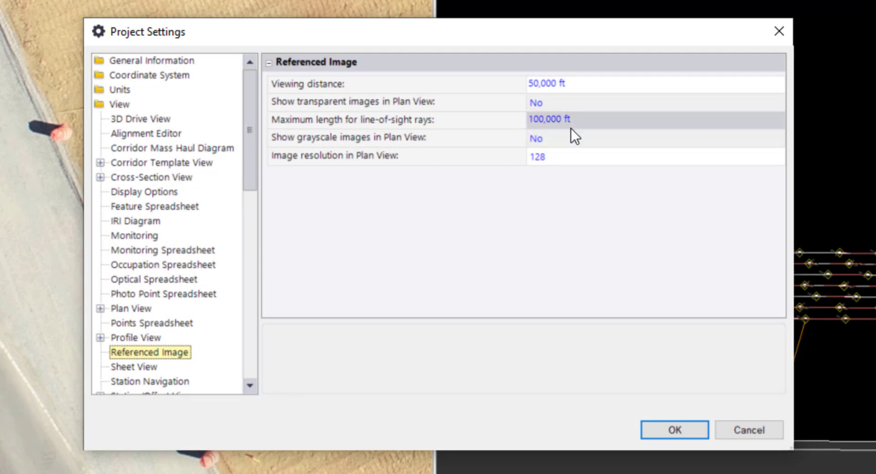
{"action": "left_click", "coordinate": [543, 120]}
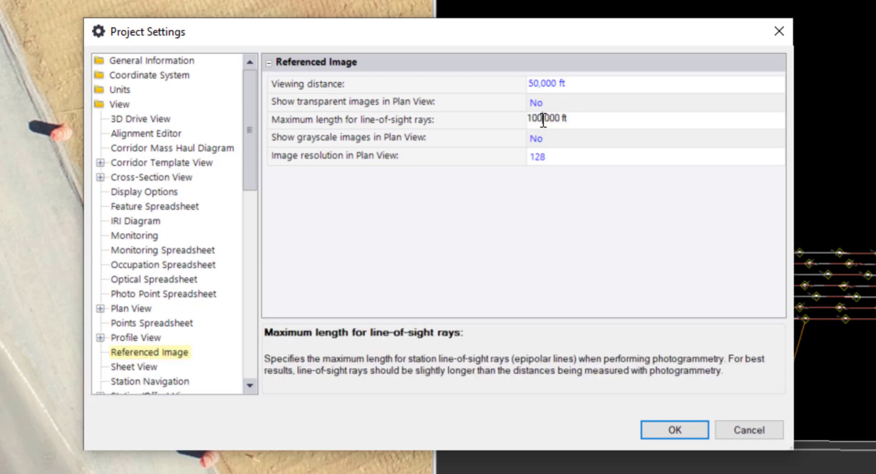
{"action": "left_click_drag", "start_coordinate": [543, 120], "coordinate": [526, 120]}
{"action": "type", "text": "280"}
{"action": "left_click", "coordinate": [671, 425]}
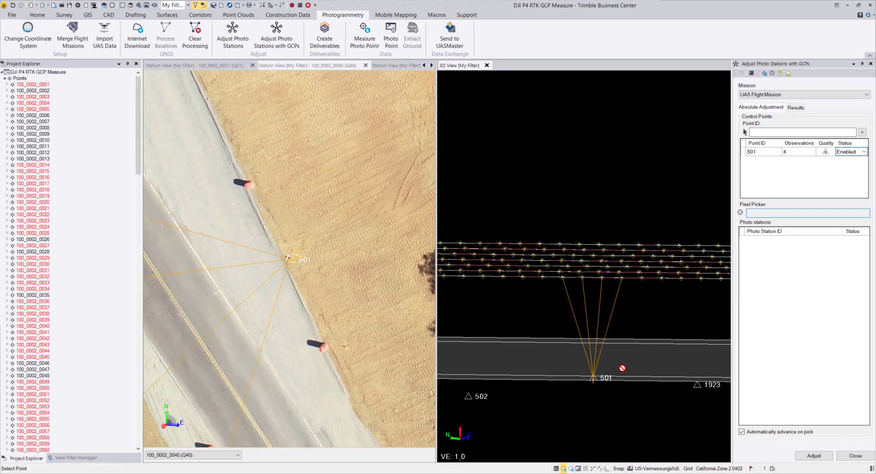
- Inspect the rays to point 501 obliquely in the 3D view and reselect control point 501 to list its photo stations
{"action": "middle_click_drag", "start_coordinate": [635, 343], "coordinate": [606, 363]}
{"action": "middle_click_drag", "start_coordinate": [506, 382], "coordinate": [532, 361]}
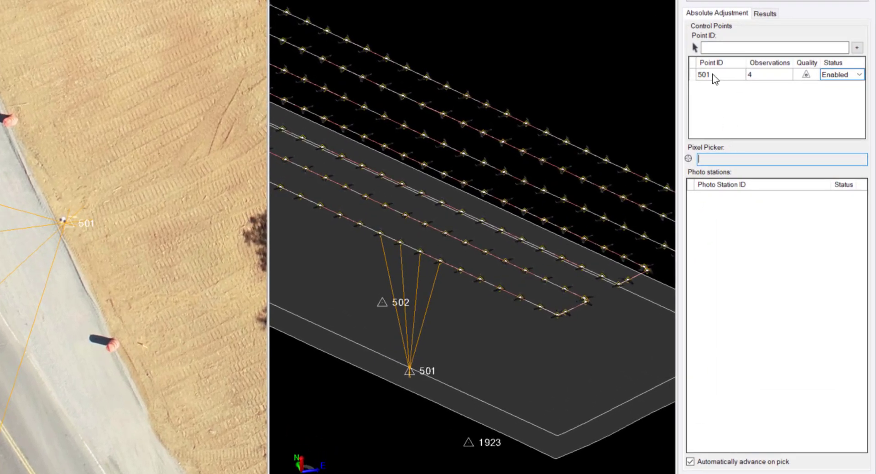
{"action": "left_click", "coordinate": [713, 76]}
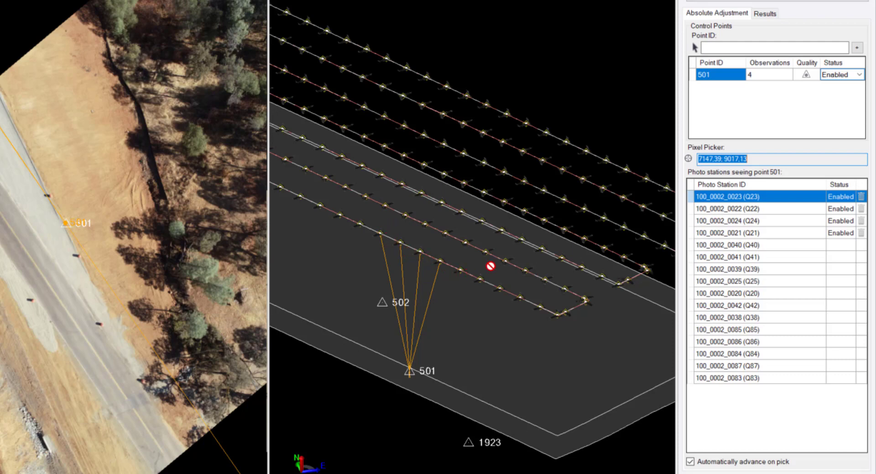
- Measure the center of target 501 in photo station 100_0002_0040
{"action": "left_click", "coordinate": [735, 246]}
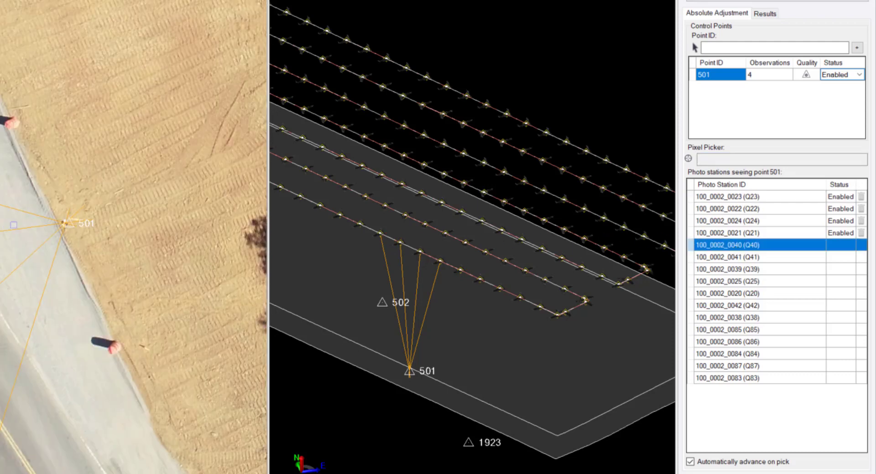
{"action": "scroll", "coordinate": [64, 223], "scroll_direction": "up", "scroll_amount": 6}
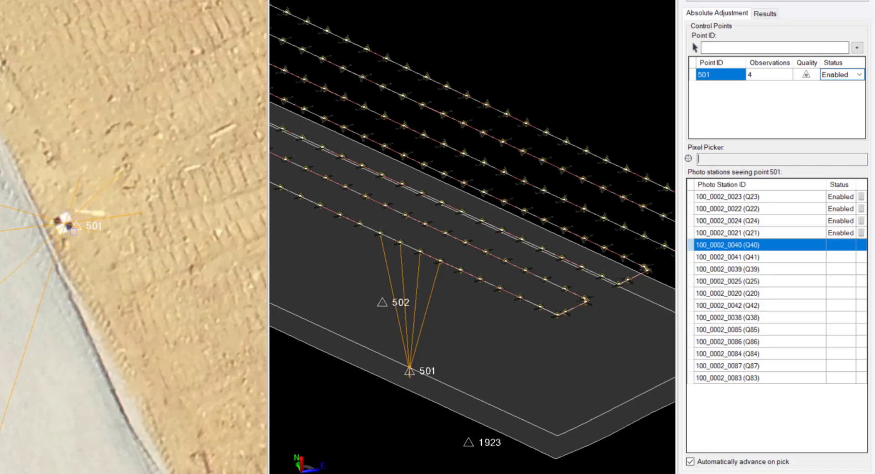
{"action": "scroll", "coordinate": [63, 222], "scroll_direction": "up", "scroll_amount": 2}
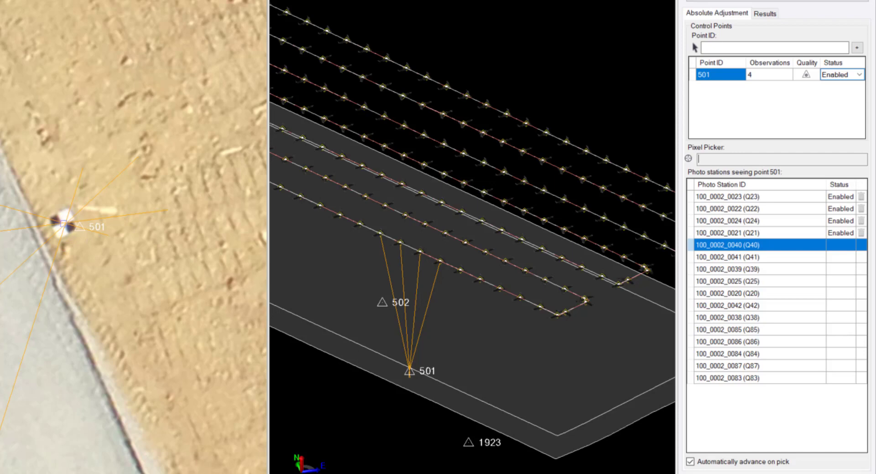
{"action": "mouse_move", "coordinate": [64, 224]}
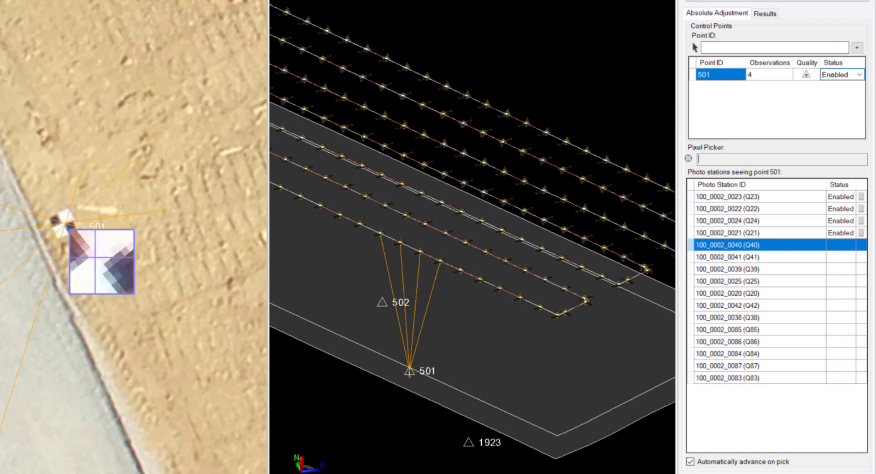
{"action": "left_click", "coordinate": [64, 223]}
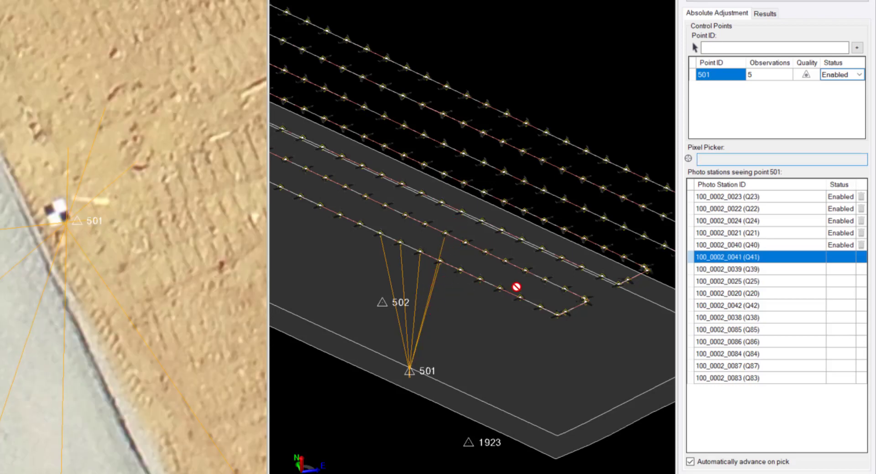
- Check the ray geometry of point 501 in the 3D view and measure the target center in photo station 100_0002_0039
{"action": "middle_click_drag", "start_coordinate": [513, 289], "coordinate": [443, 284]}
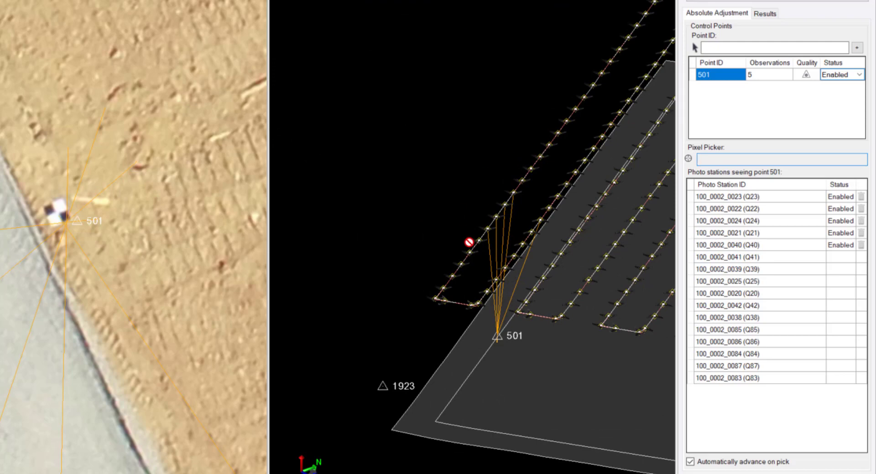
{"action": "middle_click_drag", "start_coordinate": [535, 241], "coordinate": [558, 251]}
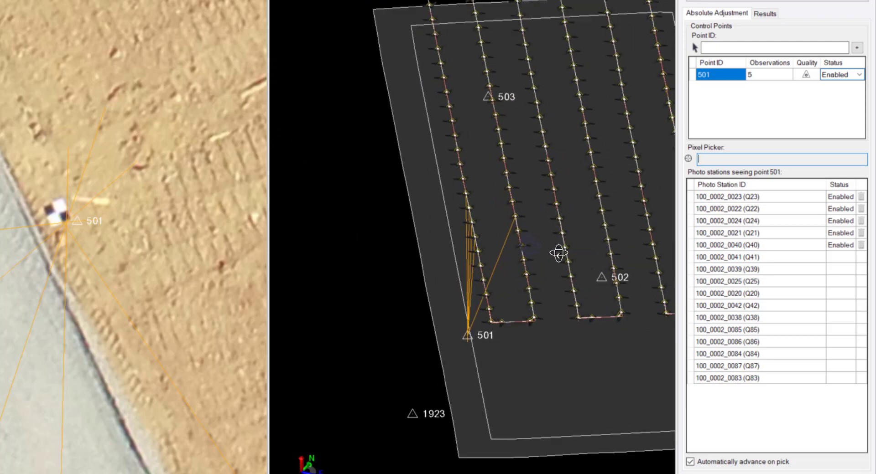
{"action": "middle_click_drag", "start_coordinate": [487, 225], "coordinate": [479, 258]}
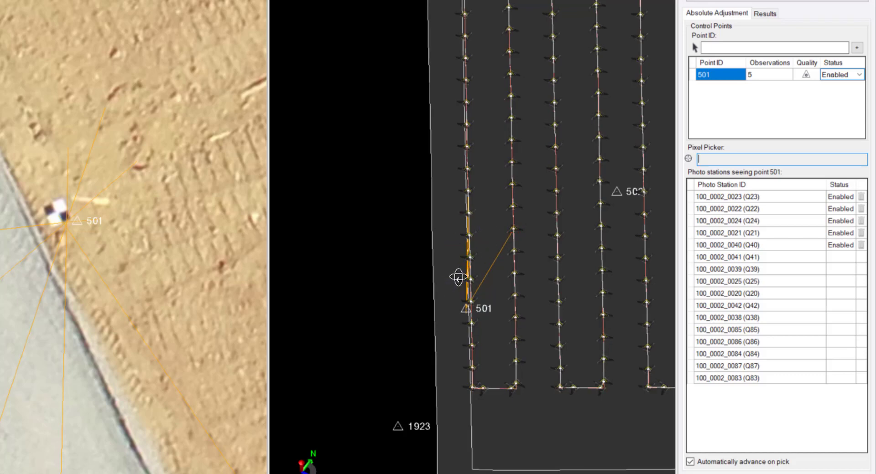
{"action": "middle_click_drag", "start_coordinate": [457, 275], "coordinate": [488, 261]}
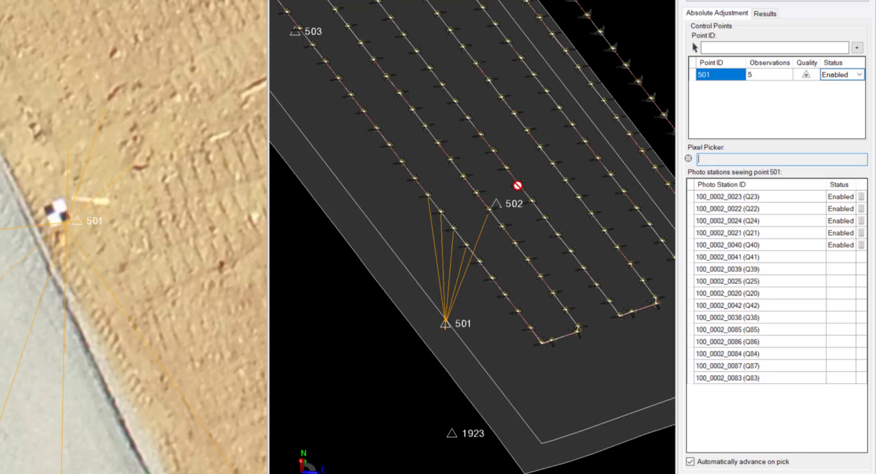
{"action": "middle_click_drag", "start_coordinate": [485, 245], "coordinate": [448, 247]}
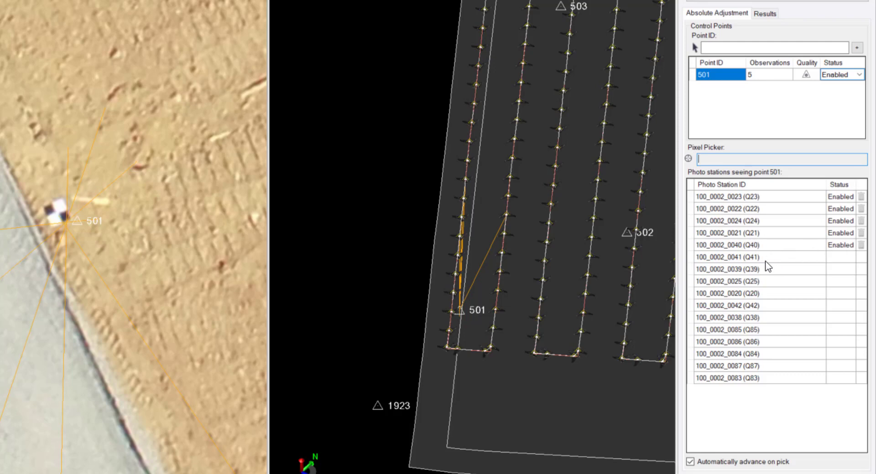
{"action": "left_click", "coordinate": [735, 269]}
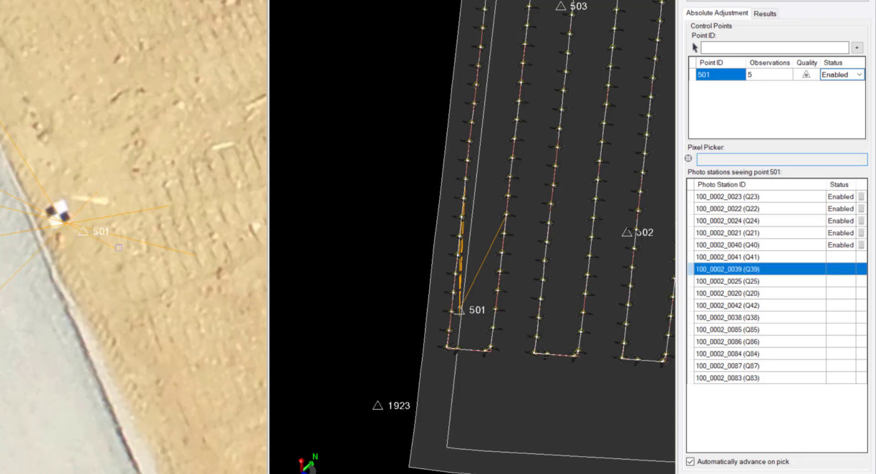
{"action": "left_click", "coordinate": [57, 214]}
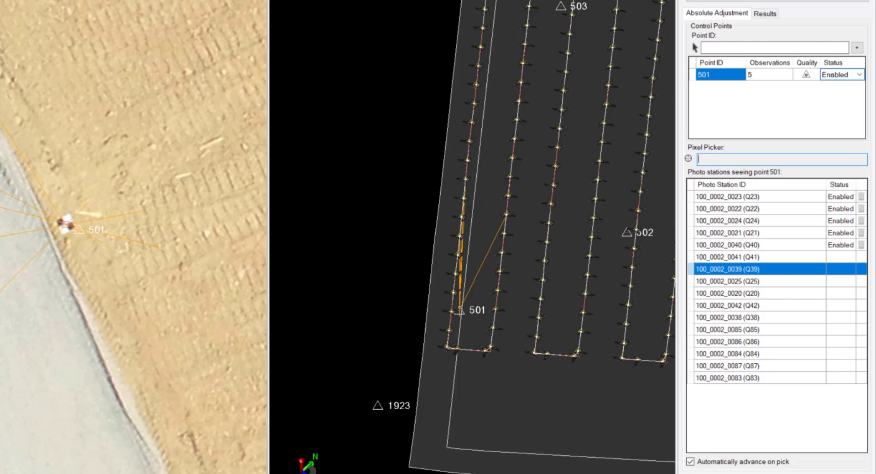
{"action": "left_click_drag", "start_coordinate": [66, 224], "coordinate": [66, 224]}
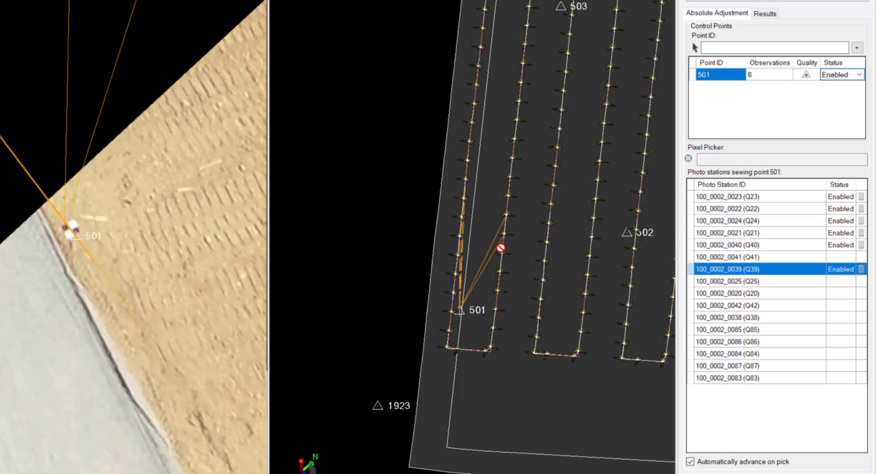
- Measure the center of target 501 in photo stations 100_0002_0086 and 100_0002_0084 from a neighbouring flight line
{"action": "middle_click_drag", "start_coordinate": [436, 336], "coordinate": [462, 344]}
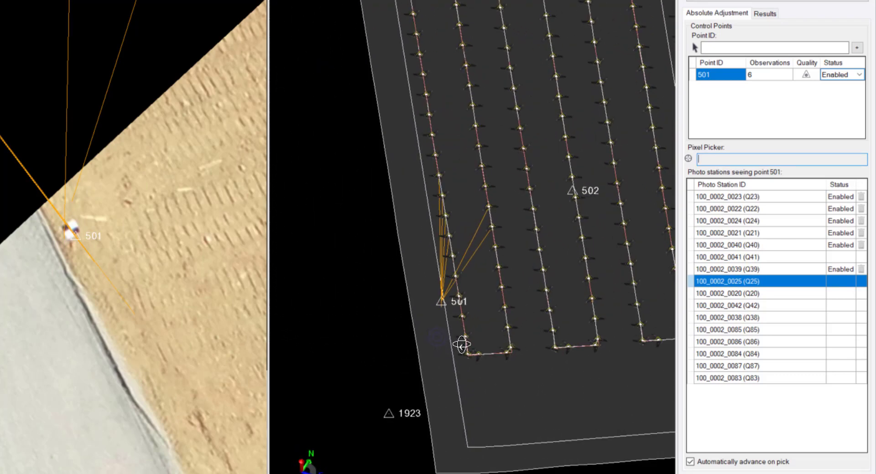
{"action": "left_click", "coordinate": [739, 316]}
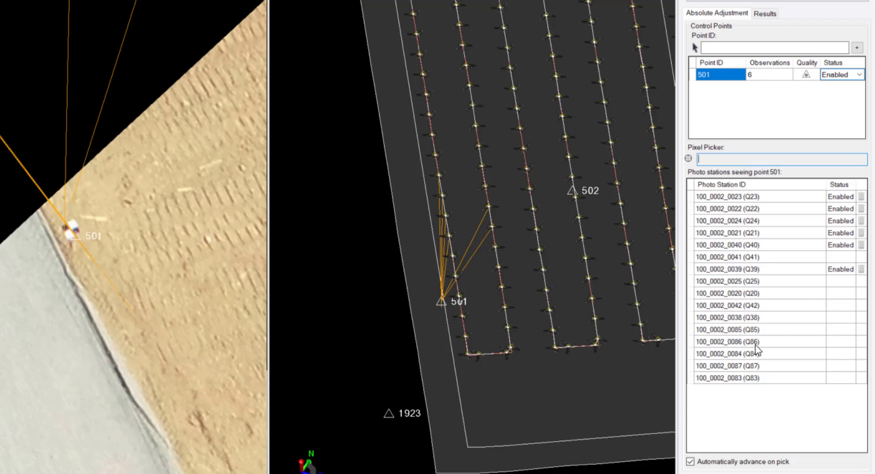
{"action": "left_click", "coordinate": [735, 343]}
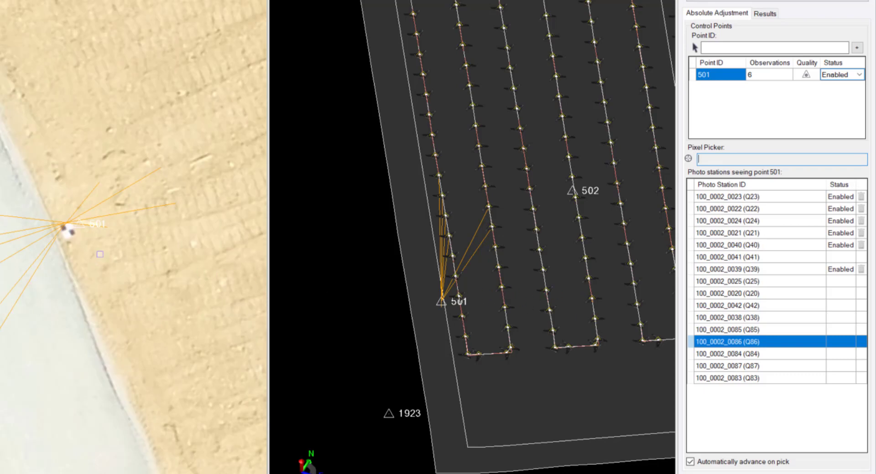
{"action": "scroll", "coordinate": [52, 247], "scroll_direction": "up", "scroll_amount": 1}
{"action": "scroll", "coordinate": [54, 259], "scroll_direction": "up", "scroll_amount": 2}
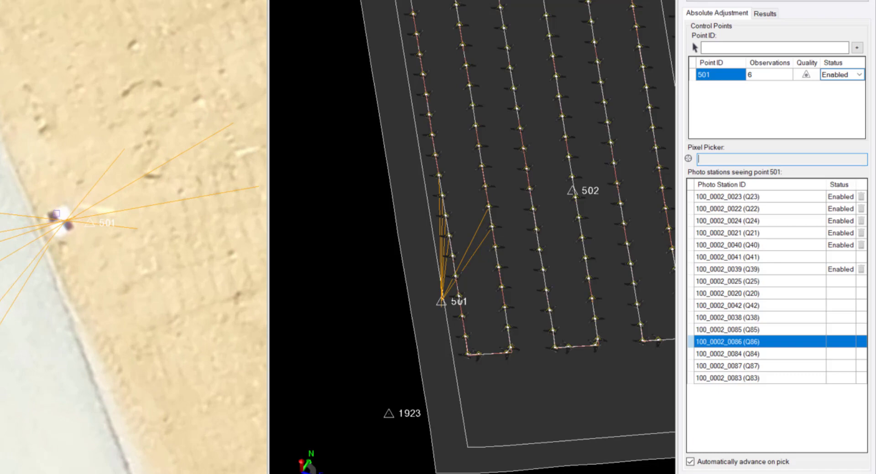
{"action": "scroll", "coordinate": [55, 262], "scroll_direction": "down", "scroll_amount": 1}
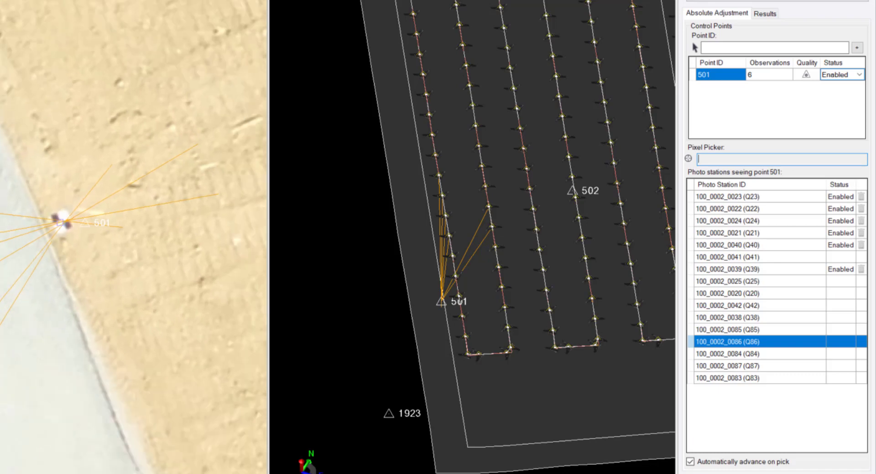
{"action": "mouse_move", "coordinate": [66, 223]}
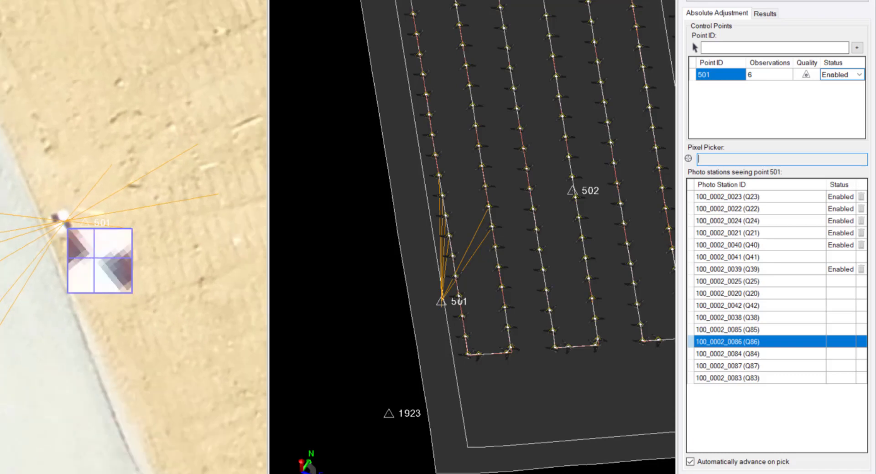
{"action": "left_click", "coordinate": [95, 258]}
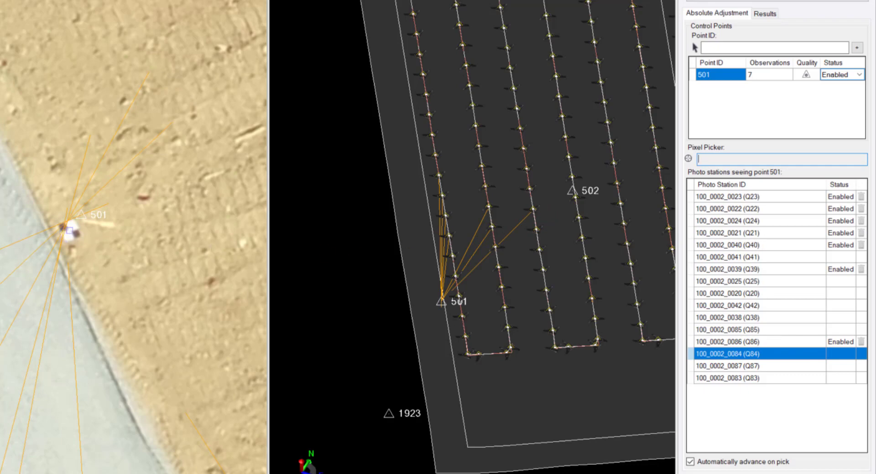
{"action": "left_click", "coordinate": [70, 230]}
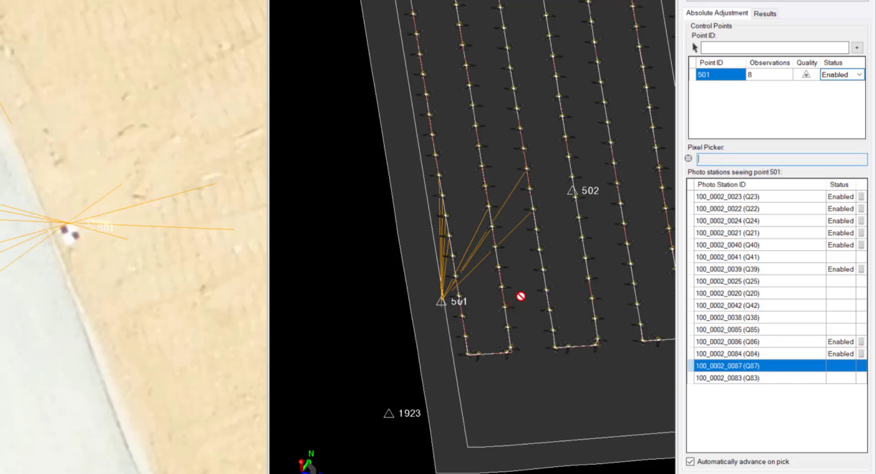
- Pick point 502 in the 3D view and add it to the control points of the absolute adjustment
{"action": "middle_click_drag", "start_coordinate": [500, 258], "coordinate": [488, 245]}
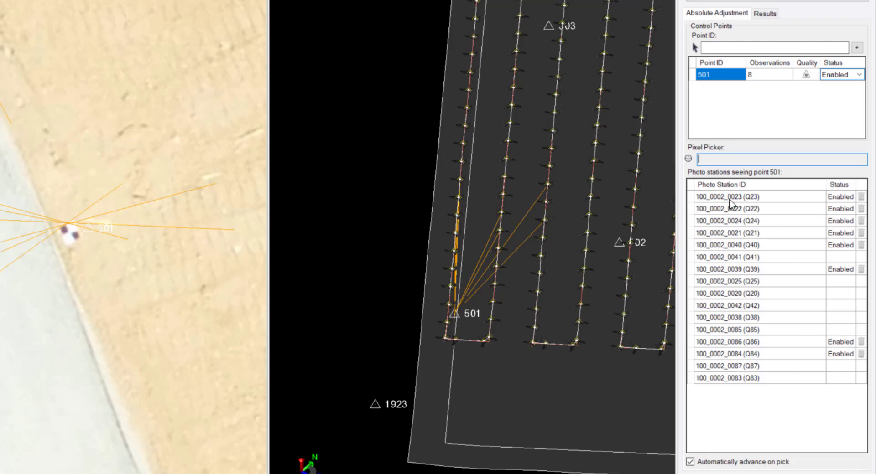
{"action": "mouse_move", "coordinate": [488, 327]}
{"action": "middle_mouse_down"}
{"action": "mouse_move", "coordinate": [449, 303]}
{"action": "mouse_move", "coordinate": [514, 310]}
{"action": "mouse_move", "coordinate": [488, 289]}
{"action": "mouse_move", "coordinate": [512, 305]}
{"action": "middle_mouse_up"}
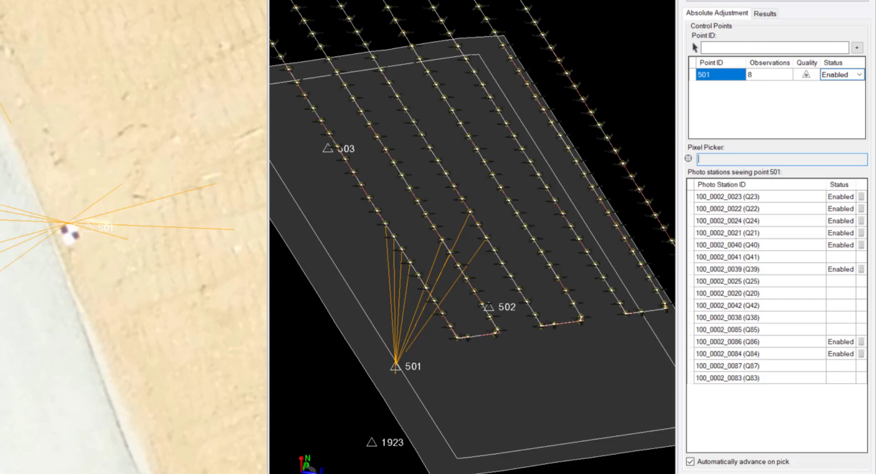
{"action": "left_click", "coordinate": [489, 307]}
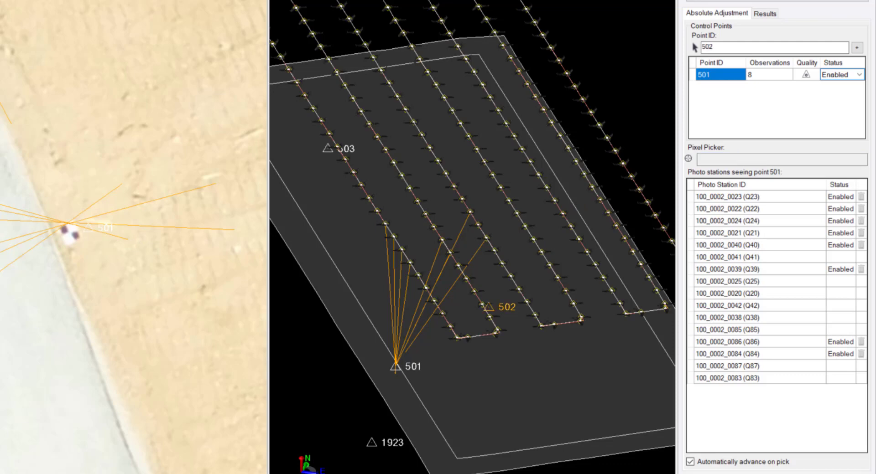
{"action": "left_click", "coordinate": [858, 49]}
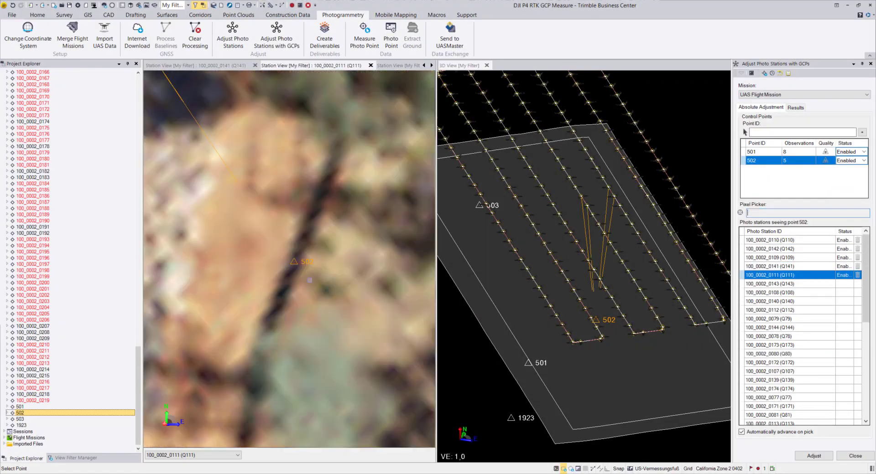
- Measure the center of target 502 in the consecutive photo stations from 100_0002_0143 through 100_0002_0173
{"action": "left_click", "coordinate": [310, 280]}
{"action": "left_click", "coordinate": [309, 281]}
{"action": "left_click", "coordinate": [310, 283]}
{"action": "left_click", "coordinate": [310, 284]}
{"action": "left_click", "coordinate": [311, 284]}
{"action": "left_click", "coordinate": [310, 285]}
{"action": "left_click", "coordinate": [311, 286]}
{"action": "left_click", "coordinate": [311, 287]}
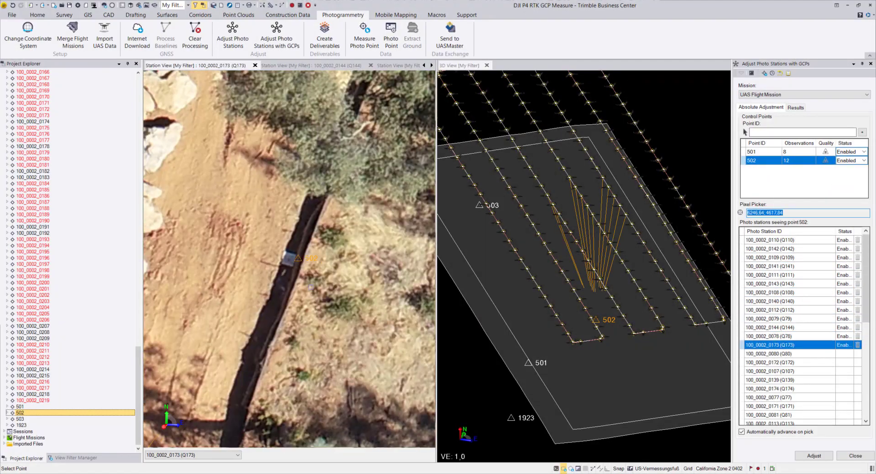
- Measure target 502 in photo stations 100_0002_0080, 0172, 0139, 0174, 0077, 0171 and 0081, skipping station 0107
{"action": "left_click", "coordinate": [289, 258]}
{"action": "left_click", "coordinate": [289, 258]}
{"action": "left_click", "coordinate": [769, 381]}
{"action": "left_click", "coordinate": [289, 256]}
{"action": "left_click", "coordinate": [288, 254]}
{"action": "left_click", "coordinate": [289, 256]}
{"action": "left_click", "coordinate": [288, 255]}
{"action": "left_click", "coordinate": [289, 255]}
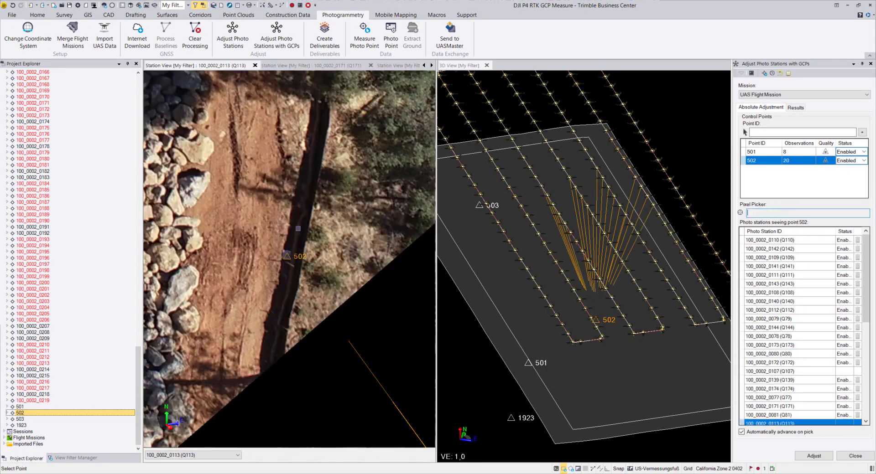
- Measure target 502 in photo stations 100_0002_0113, 0175, 0076, 0170 and 0046, skipping stations 0145 and 0047
{"action": "left_click", "coordinate": [286, 254]}
{"action": "left_click", "coordinate": [775, 310]}
{"action": "left_click", "coordinate": [288, 256]}
{"action": "left_click", "coordinate": [288, 255]}
- Measure target 502 in photo stations 100_0002_0205, 0176, 0045, 0206 and 0049, skipping stations 0204 and 0203
{"action": "left_click", "coordinate": [288, 256]}
{"action": "left_click", "coordinate": [780, 345]}
{"action": "left_click", "coordinate": [290, 257]}
{"action": "left_click", "coordinate": [789, 372]}
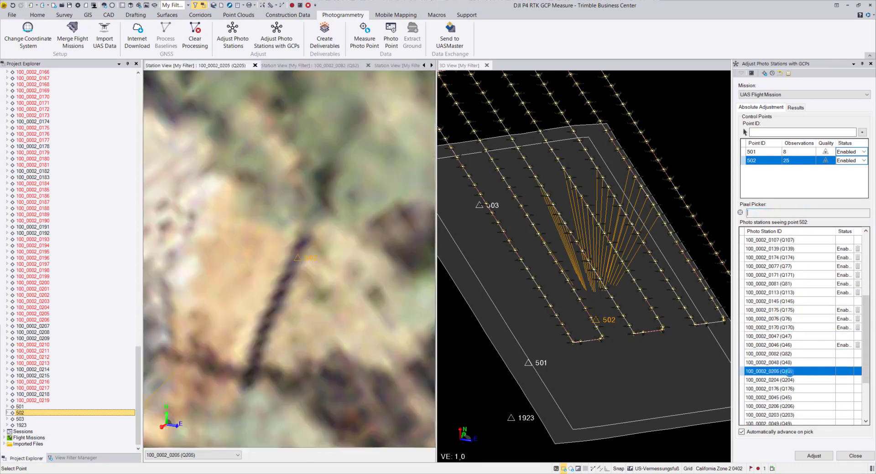
{"action": "left_click", "coordinate": [288, 256]}
{"action": "left_click", "coordinate": [785, 389]}
{"action": "left_click", "coordinate": [287, 255]}
{"action": "left_click", "coordinate": [288, 255]}
{"action": "left_click", "coordinate": [288, 256]}
{"action": "left_click", "coordinate": [782, 346]}
{"action": "left_click", "coordinate": [287, 256]}
- Measure target 502 in photo station 100_0002_0044 and go through the remaining stations at the end of its list
{"action": "left_click", "coordinate": [781, 362]}
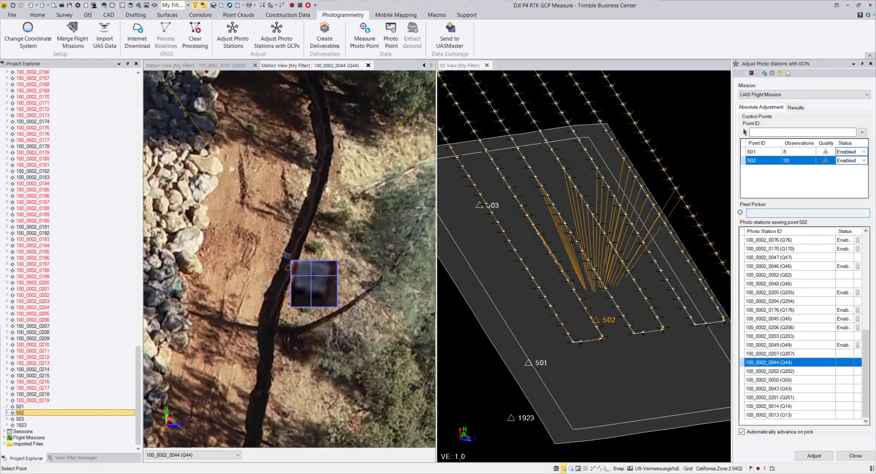
{"action": "left_click", "coordinate": [288, 255]}
{"action": "left_click", "coordinate": [775, 380]}
{"action": "left_click", "coordinate": [776, 397]}
{"action": "left_click", "coordinate": [775, 415]}
- Add point 503 to the control points and measure it in photo stations 100_0002_0056 and 100_0002_0069
{"action": "left_click", "coordinate": [20, 420]}
{"action": "left_click", "coordinate": [861, 133]}
{"action": "left_click", "coordinate": [288, 261]}
{"action": "left_click", "coordinate": [288, 262]}
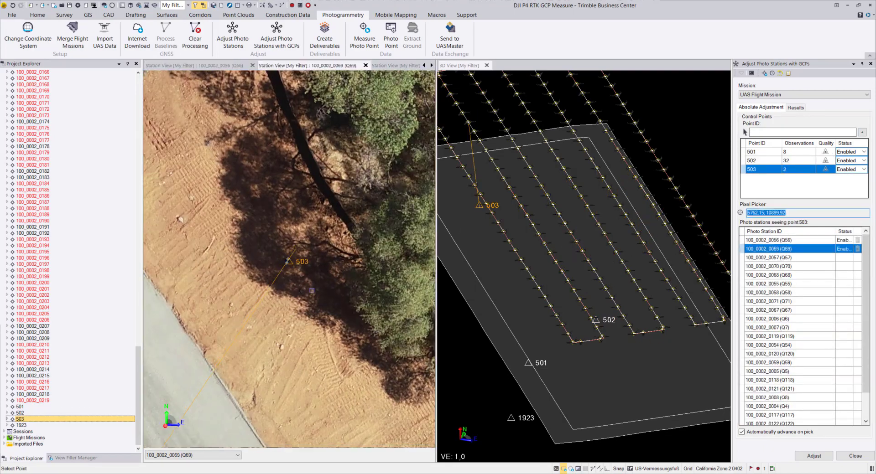
- Measure target 503 in photo stations 100_0002_0057, 0070, 0068, 0119 and 0120
{"action": "left_click", "coordinate": [288, 260]}
{"action": "left_click", "coordinate": [288, 260]}
{"action": "left_click", "coordinate": [288, 261]}
{"action": "left_click", "coordinate": [780, 336]}
{"action": "left_click", "coordinate": [288, 260]}
{"action": "middle_click_drag", "start_coordinate": [495, 247], "coordinate": [551, 285]}
{"action": "left_click", "coordinate": [780, 354]}
{"action": "left_click", "coordinate": [288, 258]}
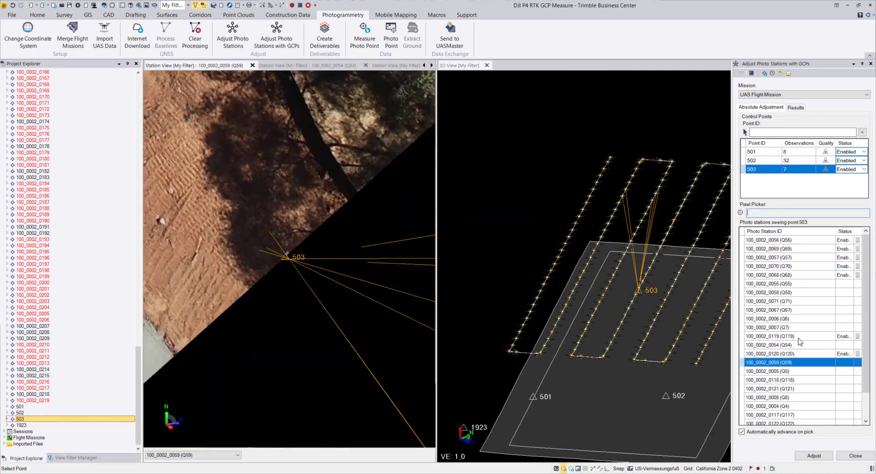
- Measure target 503 in photo stations 100_0002_0055, 0006, 0007 and 0008, and check its ray distribution in the 3D view
{"action": "left_click", "coordinate": [775, 292]}
{"action": "left_click", "coordinate": [775, 362]}
{"action": "left_click", "coordinate": [775, 305]}
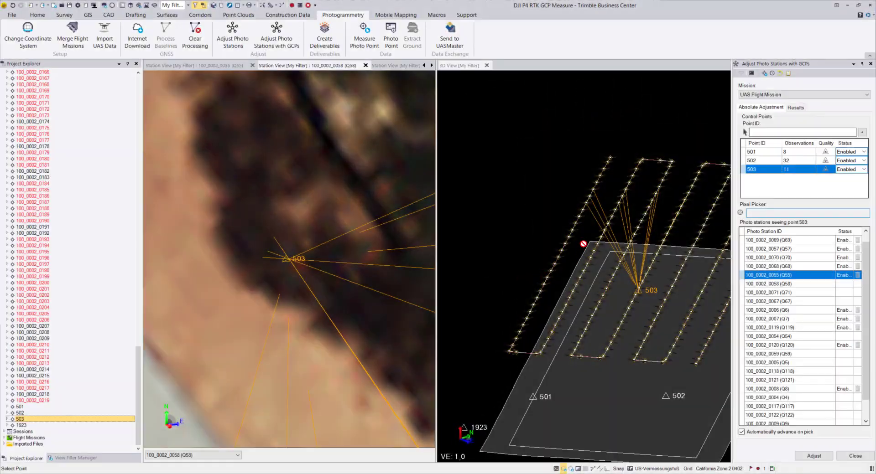
{"action": "middle_click_drag", "start_coordinate": [582, 240], "coordinate": [601, 277]}
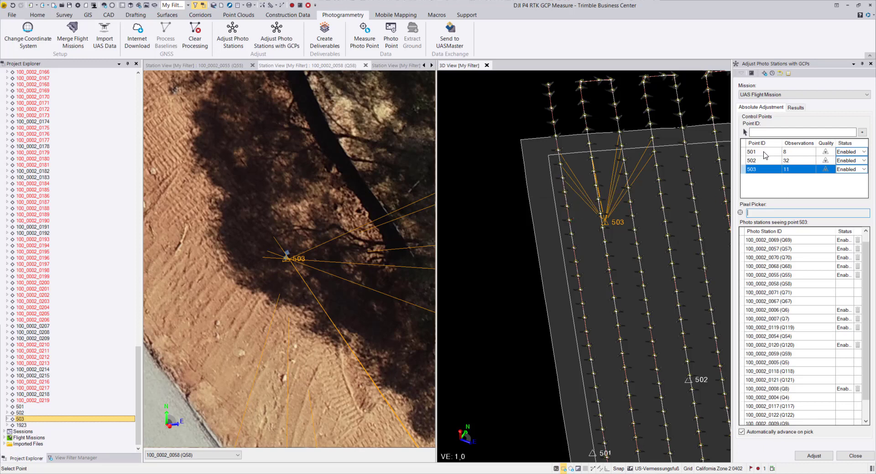
- Set the status of control points 501 and 503 to As check
{"action": "left_click", "coordinate": [863, 152]}
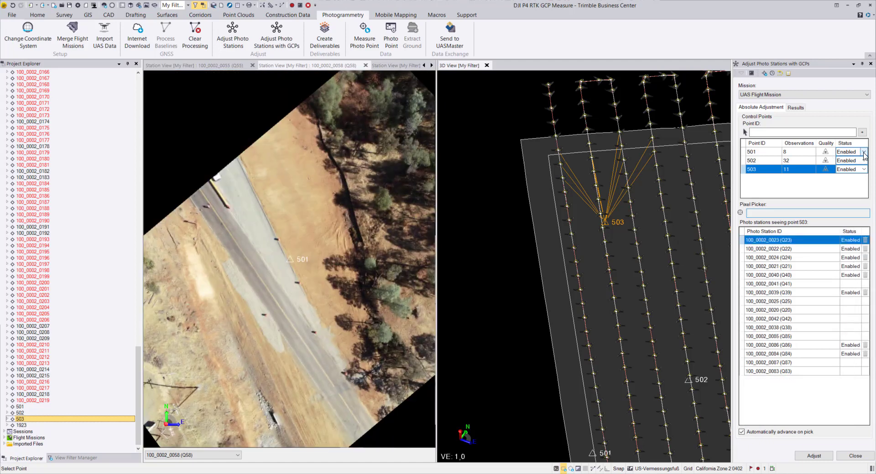
{"action": "left_click", "coordinate": [863, 152]}
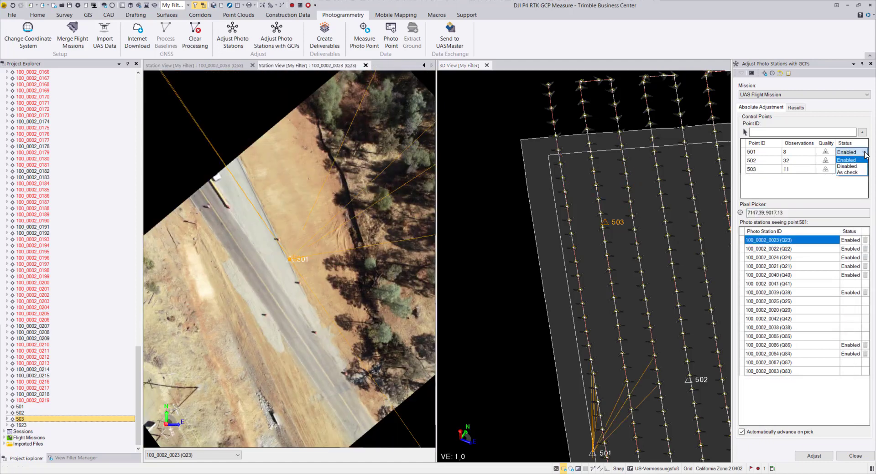
{"action": "left_click", "coordinate": [847, 169]}
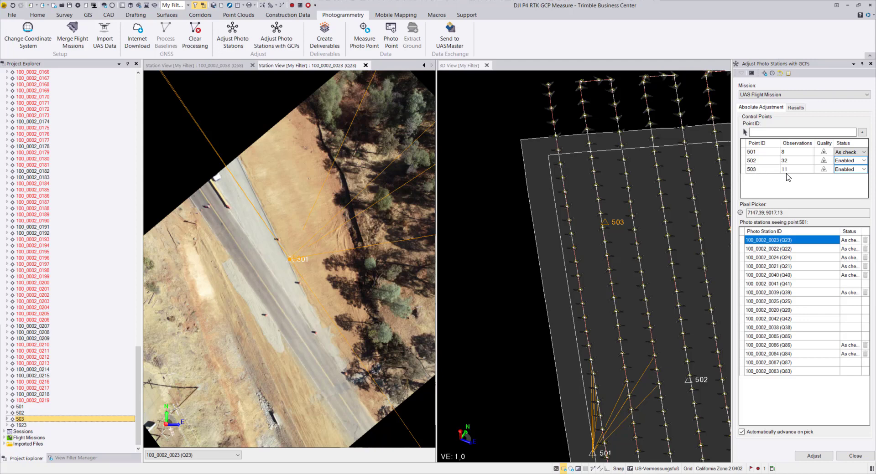
{"action": "left_click", "coordinate": [862, 169]}
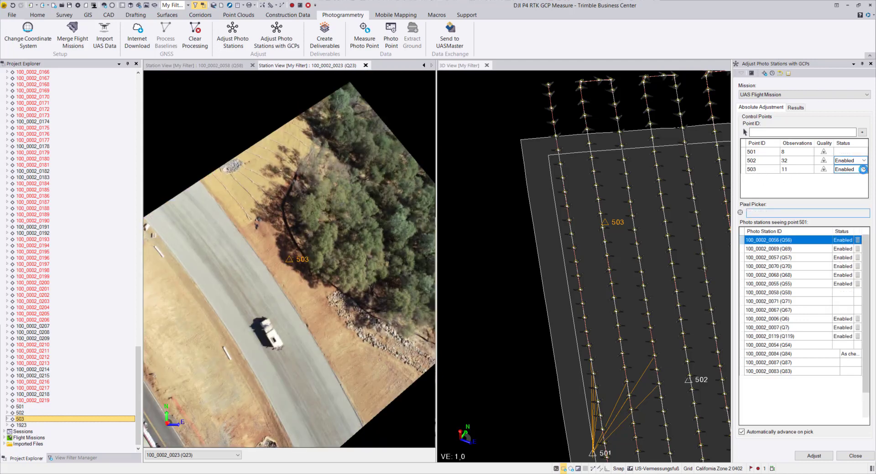
{"action": "left_click", "coordinate": [864, 169]}
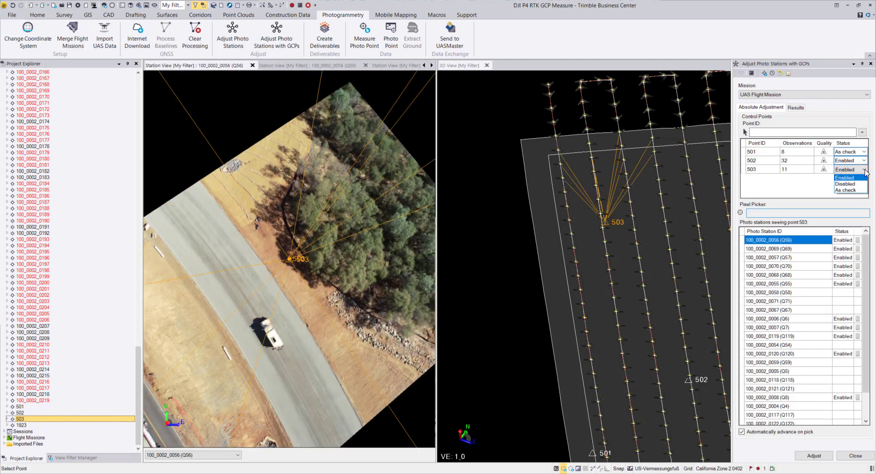
{"action": "left_click", "coordinate": [846, 184]}
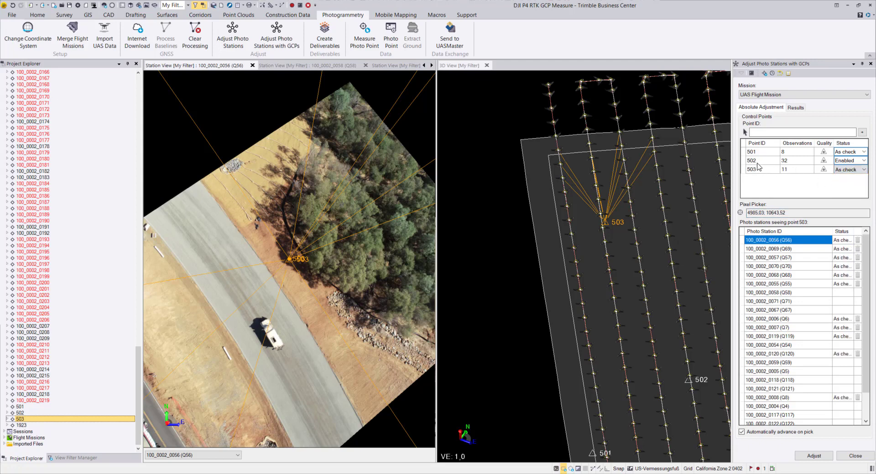
- Examine control point 502's ray distribution in the 3D view and its position in photo station 100_0002_0110
{"action": "left_click", "coordinate": [756, 162]}
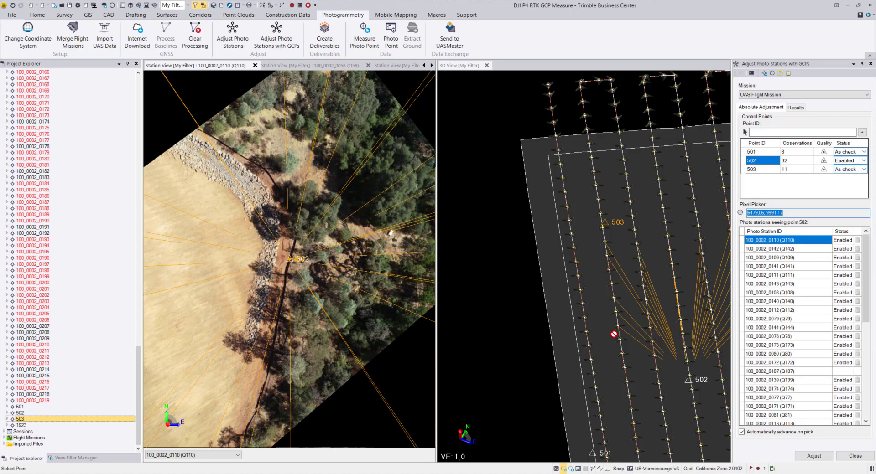
{"action": "middle_click_drag", "start_coordinate": [617, 332], "coordinate": [595, 327]}
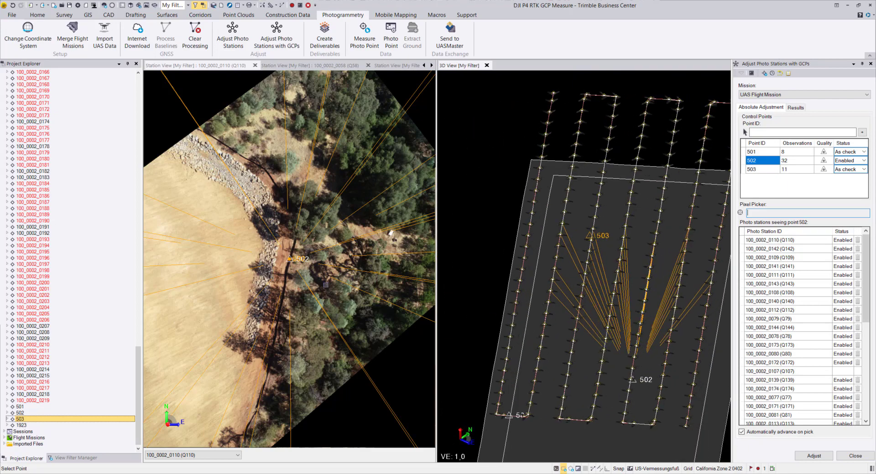
{"action": "scroll", "coordinate": [312, 251], "scroll_direction": "down", "scroll_amount": 2}
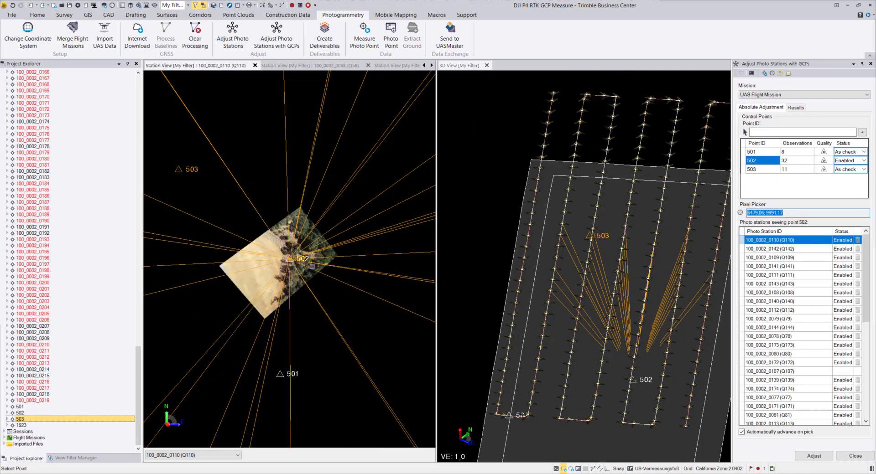
{"action": "scroll", "coordinate": [229, 260], "scroll_direction": "up", "scroll_amount": 4}
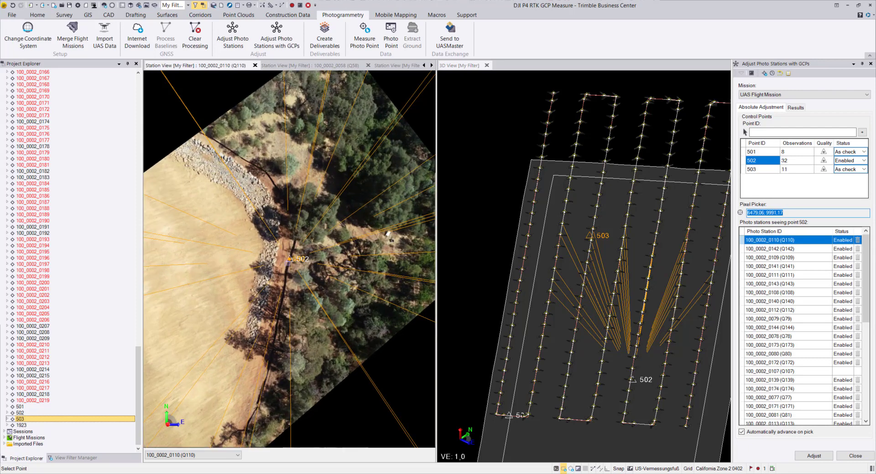
{"action": "scroll", "coordinate": [288, 262], "scroll_direction": "up", "scroll_amount": 2}
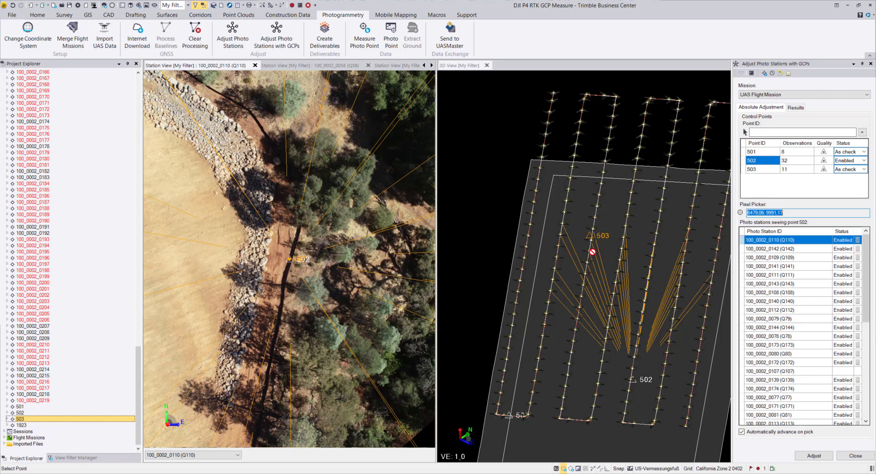
- Check target 502 in photo station 100_0002_0109 and run the absolute adjustment with 502 as the only enabled control point
{"action": "mouse_move", "coordinate": [592, 252]}
{"action": "mouse_move", "coordinate": [611, 298]}
{"action": "mouse_move", "coordinate": [672, 290]}
{"action": "double_click", "coordinate": [770, 257]}
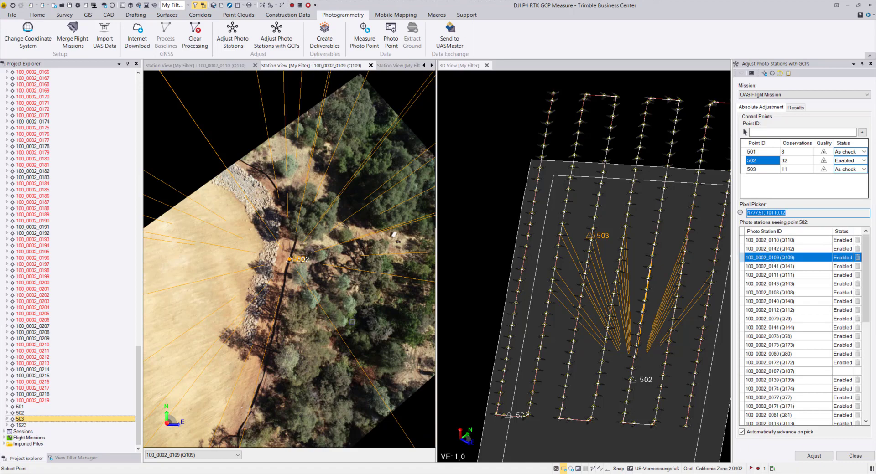
{"action": "scroll", "coordinate": [285, 262], "scroll_direction": "up", "scroll_amount": 2}
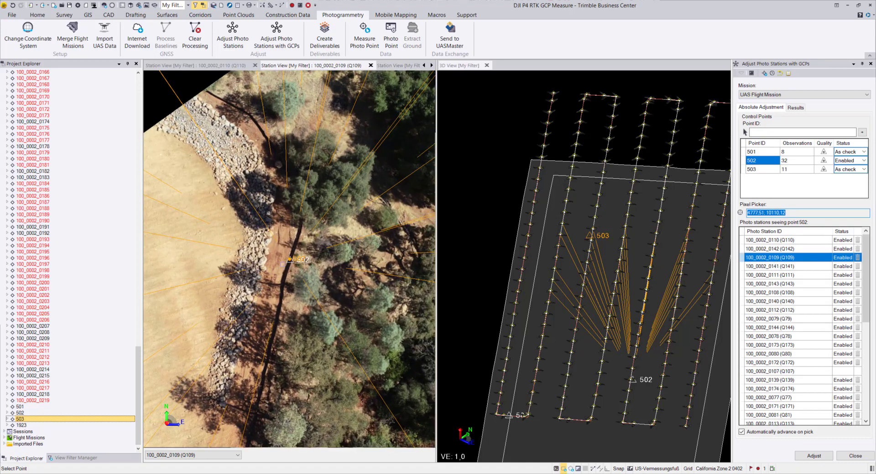
{"action": "scroll", "coordinate": [285, 263], "scroll_direction": "up", "scroll_amount": 5}
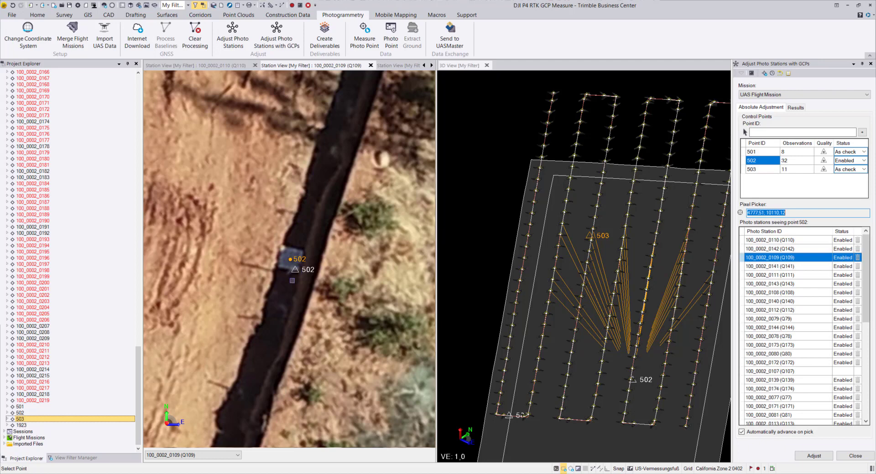
{"action": "scroll", "coordinate": [299, 281], "scroll_direction": "down", "scroll_amount": 2}
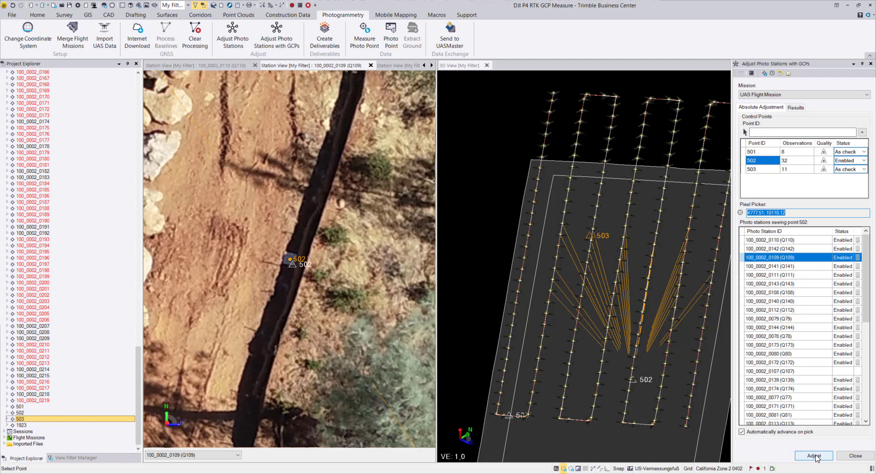
{"action": "left_click", "coordinate": [814, 456]}
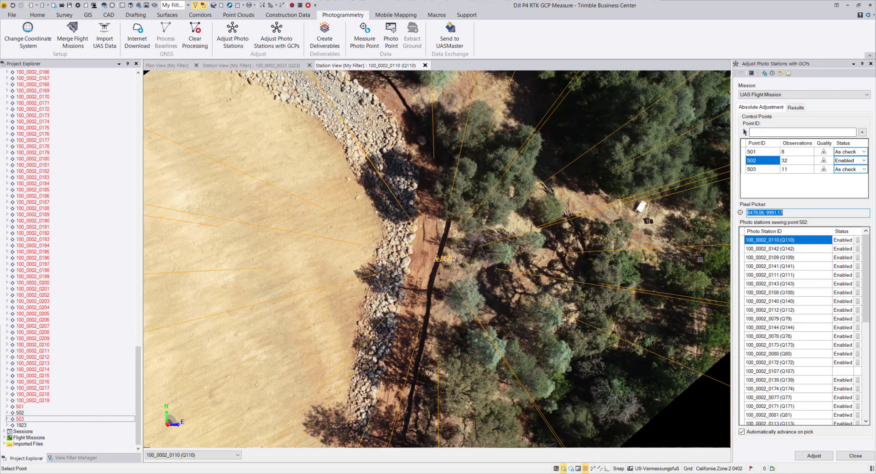
- Check how point 502 fits its target in photo stations 100_0002_0110, 0142, 0109, 0141 and 0111
{"action": "scroll", "coordinate": [442, 268], "scroll_direction": "up", "scroll_amount": 4}
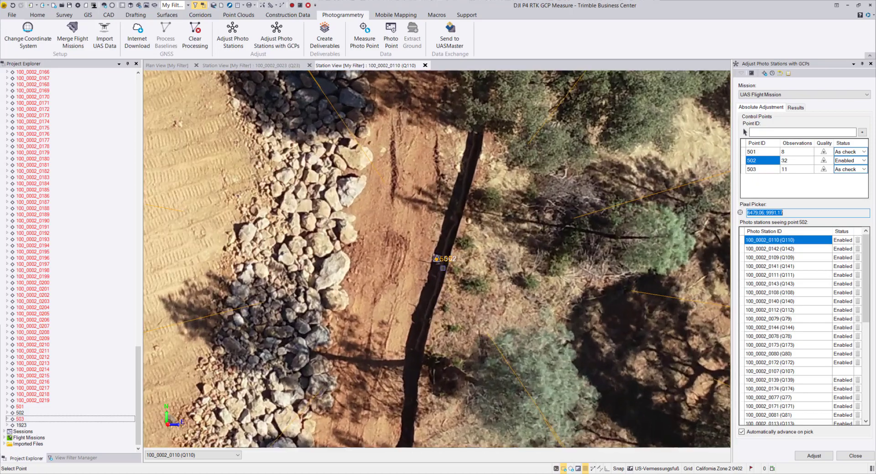
{"action": "scroll", "coordinate": [442, 268], "scroll_direction": "up", "scroll_amount": 3}
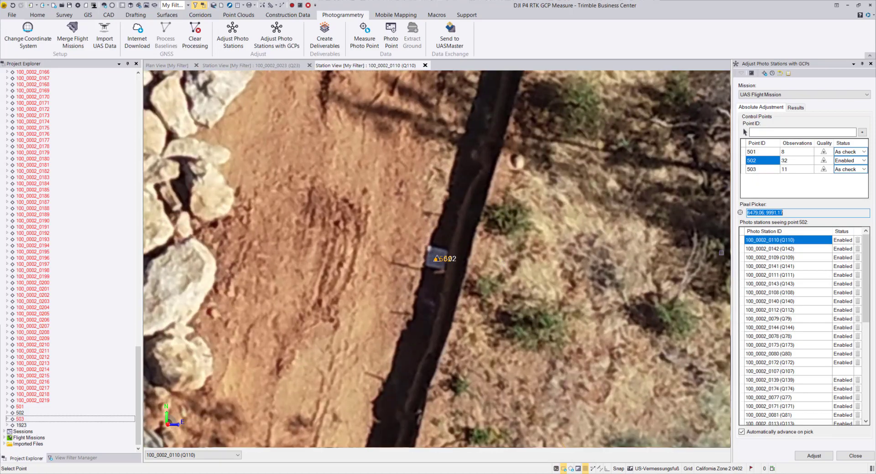
{"action": "left_click", "coordinate": [753, 250]}
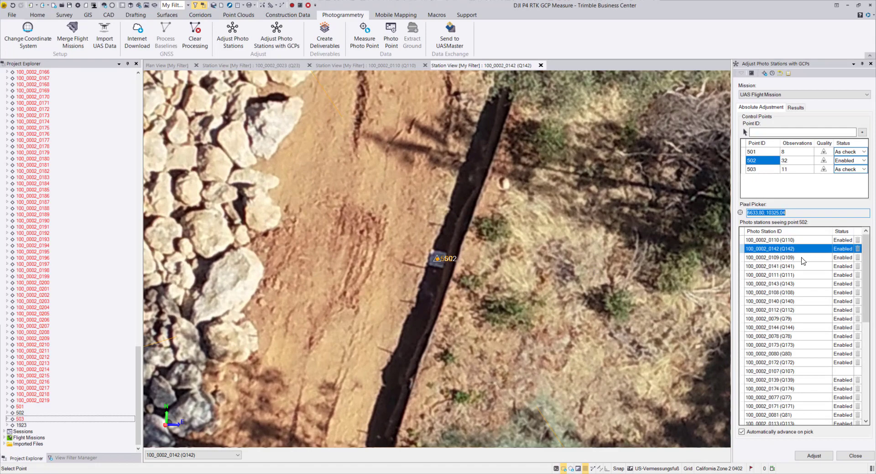
{"action": "left_click", "coordinate": [794, 258]}
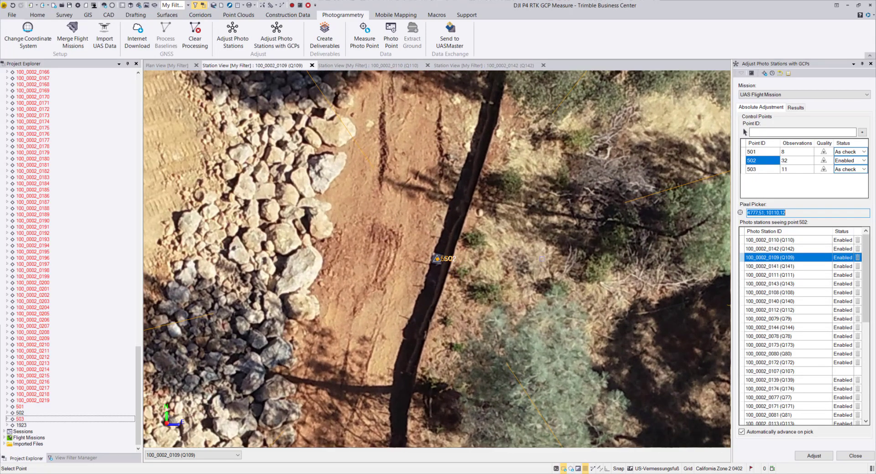
{"action": "left_click", "coordinate": [762, 267]}
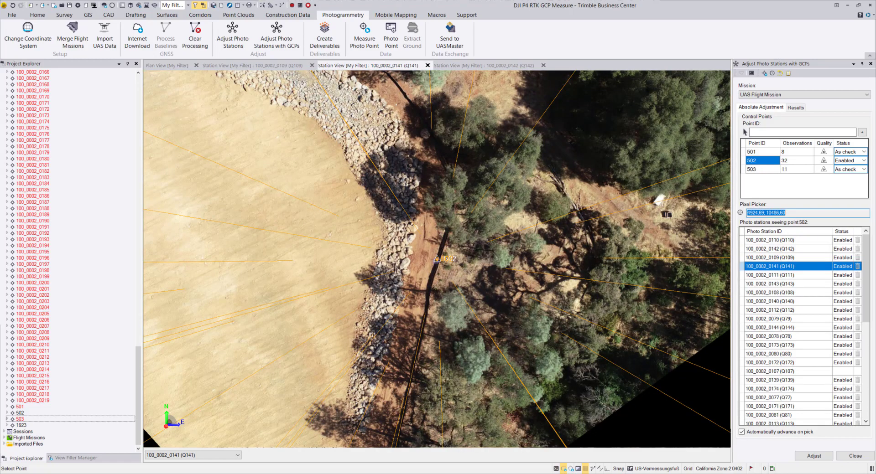
{"action": "scroll", "coordinate": [436, 259], "scroll_direction": "up", "scroll_amount": 6}
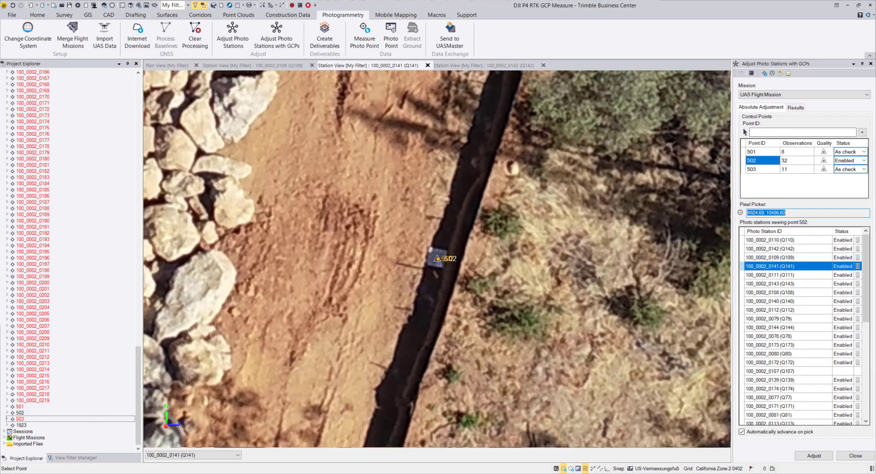
{"action": "left_click", "coordinate": [765, 275]}
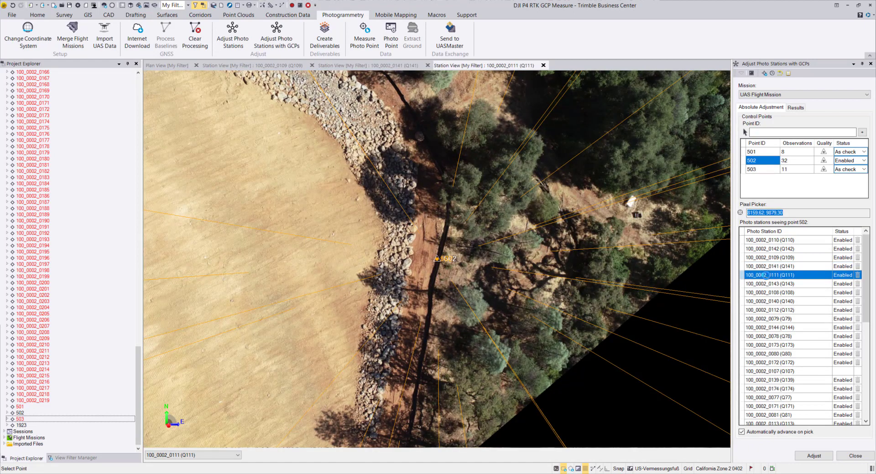
{"action": "scroll", "coordinate": [418, 275], "scroll_direction": "down", "scroll_amount": 6}
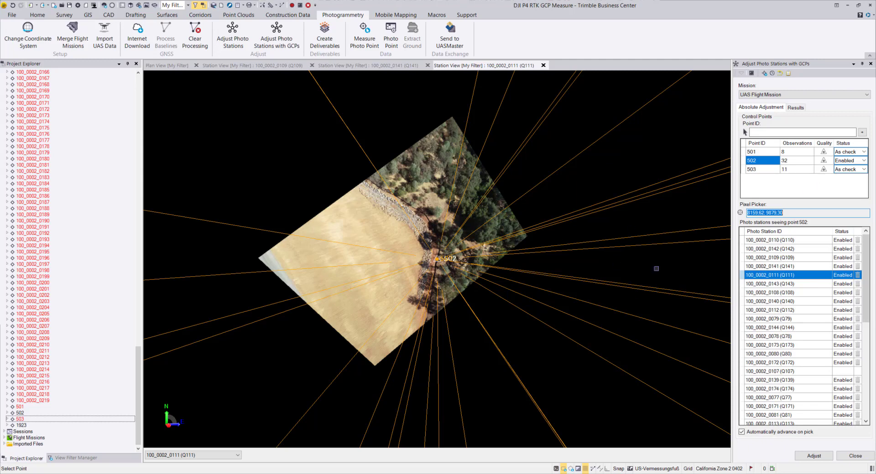
- Set the status of control points 501 and 503 to Enabled
{"action": "left_click", "coordinate": [864, 152]}
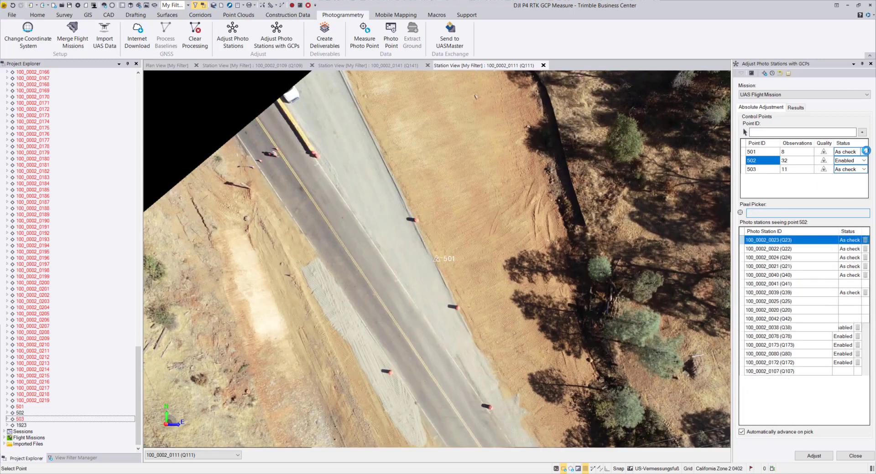
{"action": "left_click", "coordinate": [864, 153]}
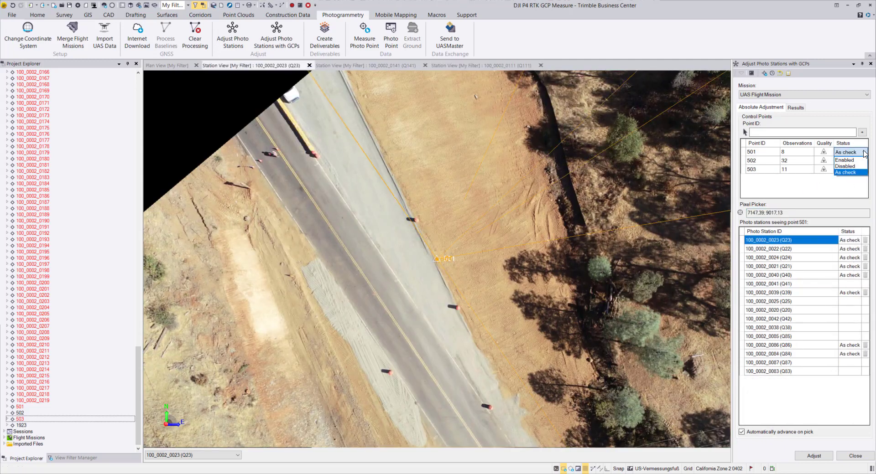
{"action": "left_click", "coordinate": [850, 160]}
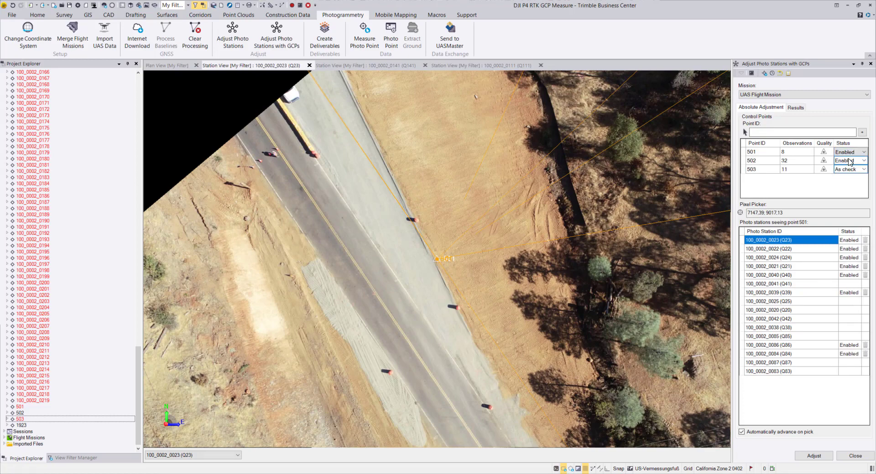
{"action": "left_click", "coordinate": [863, 170]}
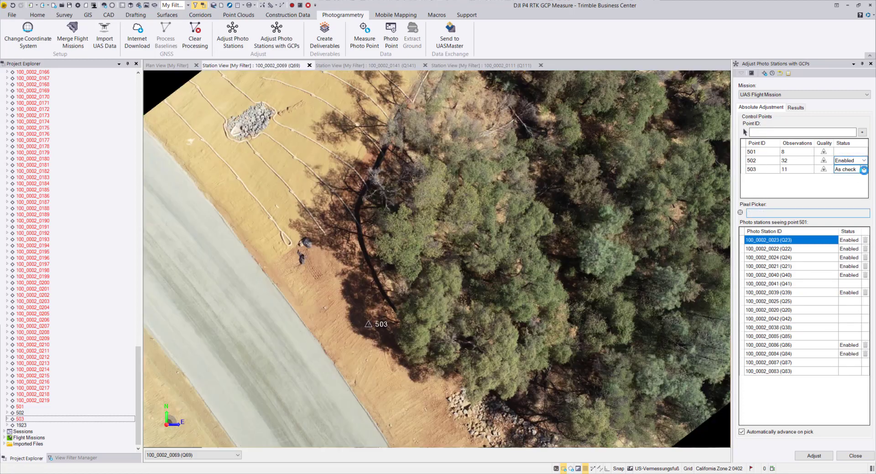
{"action": "left_click", "coordinate": [863, 170]}
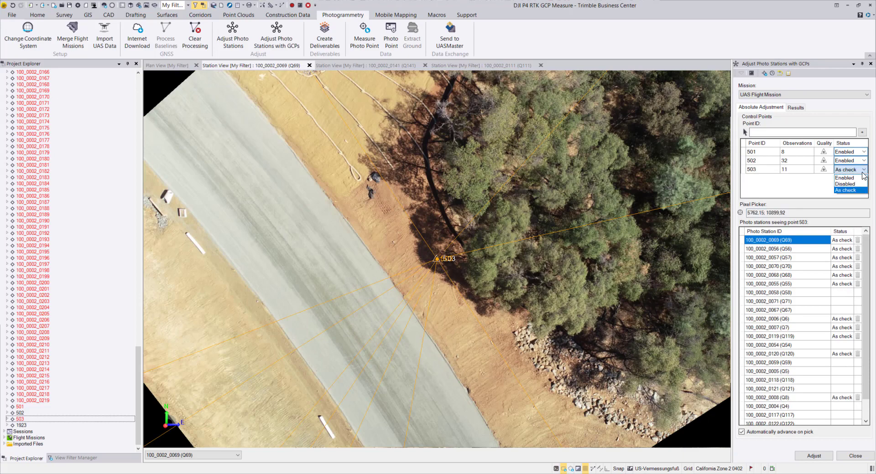
{"action": "left_click", "coordinate": [845, 178]}
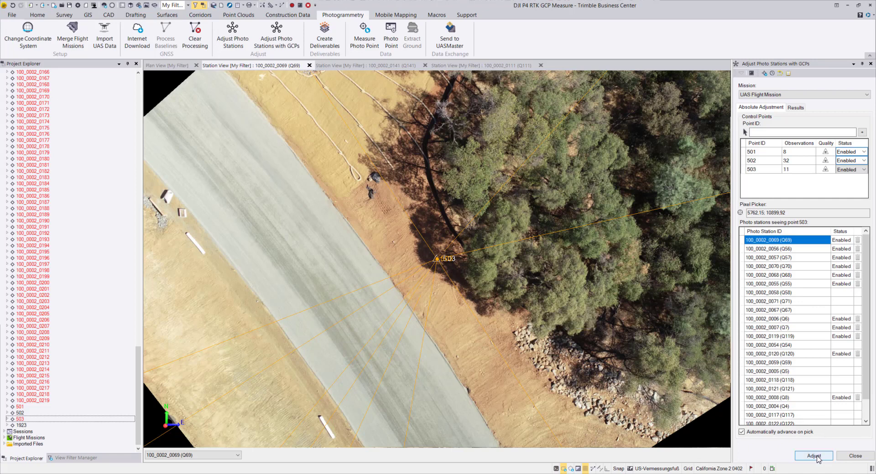
- Run the absolute adjustment with all three control points enabled and apply it without viewing the Flight Mission Adjustment Report
{"action": "left_click", "coordinate": [814, 457]}
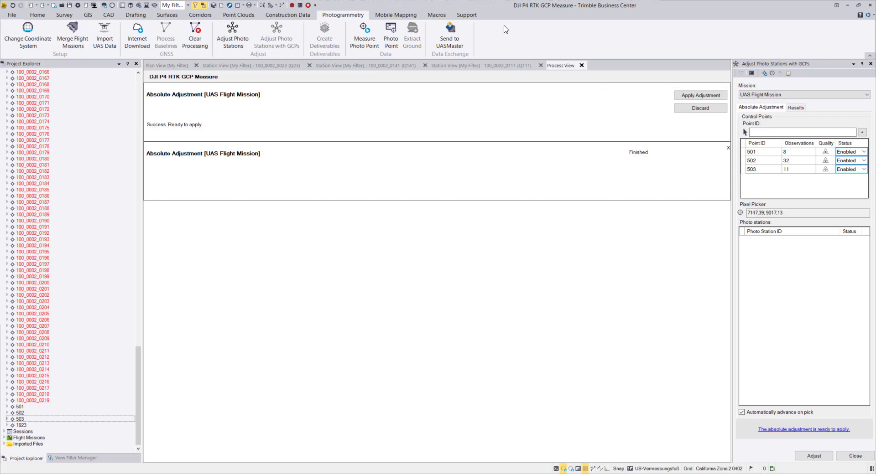
{"action": "left_click", "coordinate": [695, 95]}
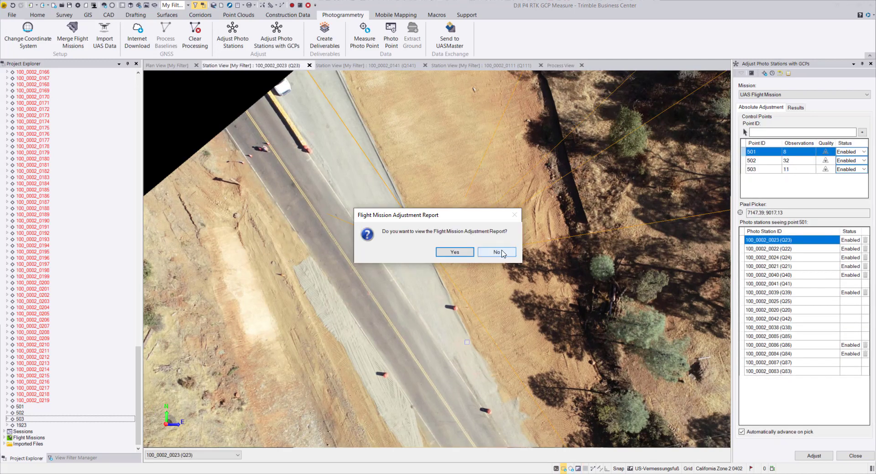
{"action": "left_click", "coordinate": [498, 252]}
- Check how point 503 fits its target in photo stations 100_0002_0069 and 100_0002_0056
{"action": "left_click", "coordinate": [743, 169]}
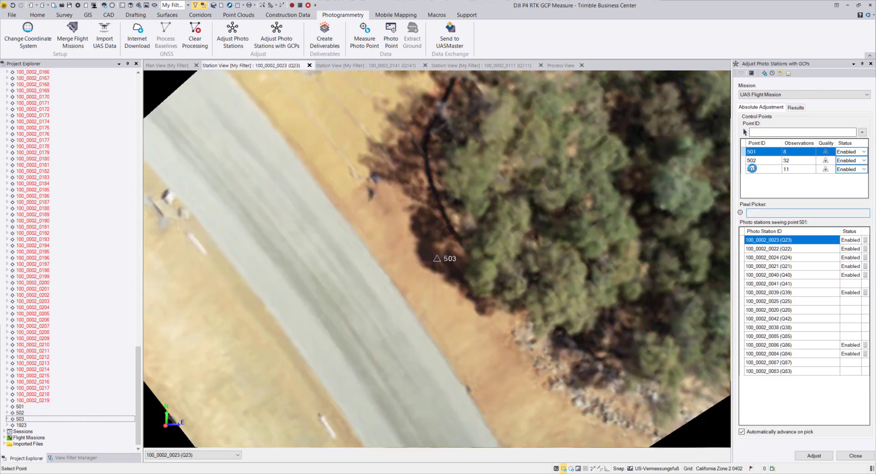
{"action": "scroll", "coordinate": [454, 263], "scroll_direction": "up", "scroll_amount": 5}
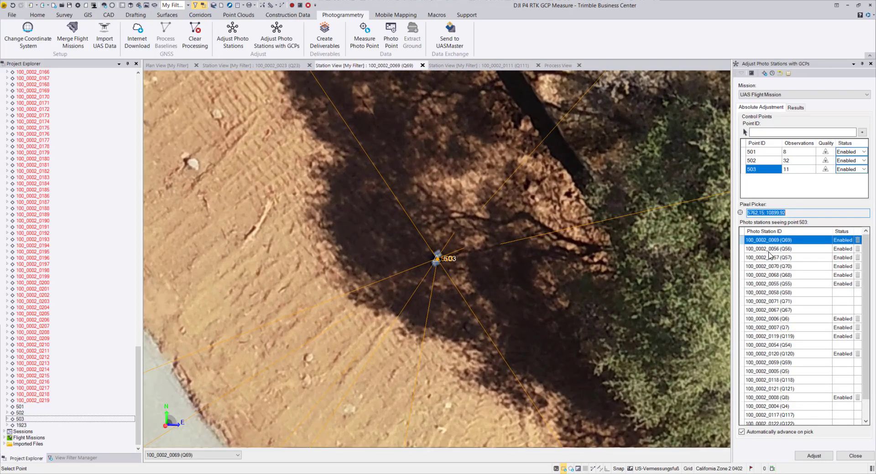
{"action": "left_click", "coordinate": [769, 249]}
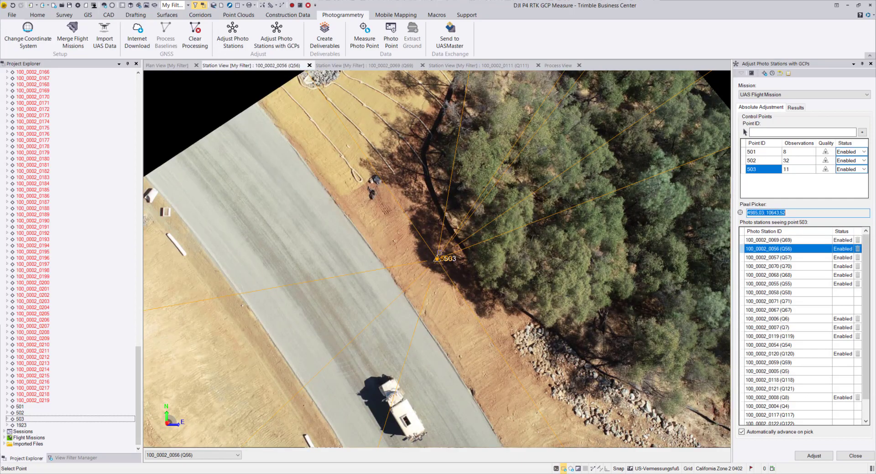
- Check how point 503 fits its target in photo stations 100_0002_0056 and 0057, and point 501 in 100_0002_0023, 0022 and 0024
{"action": "scroll", "coordinate": [446, 269], "scroll_direction": "up", "scroll_amount": 6}
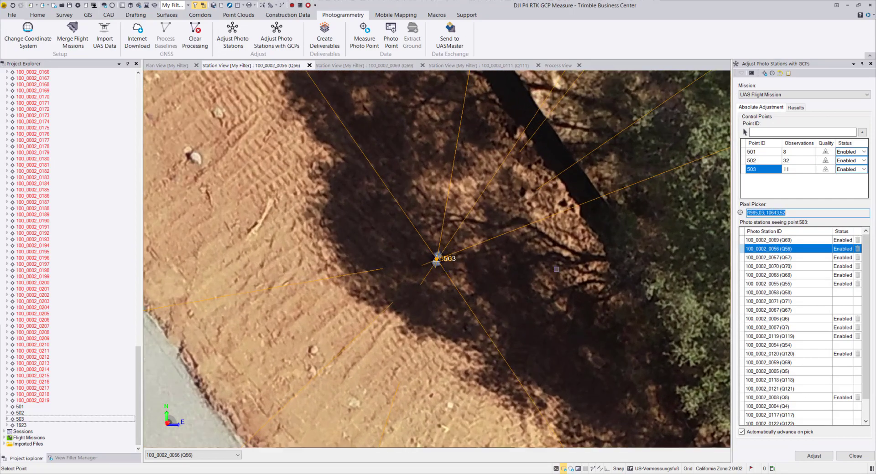
{"action": "left_click", "coordinate": [765, 257]}
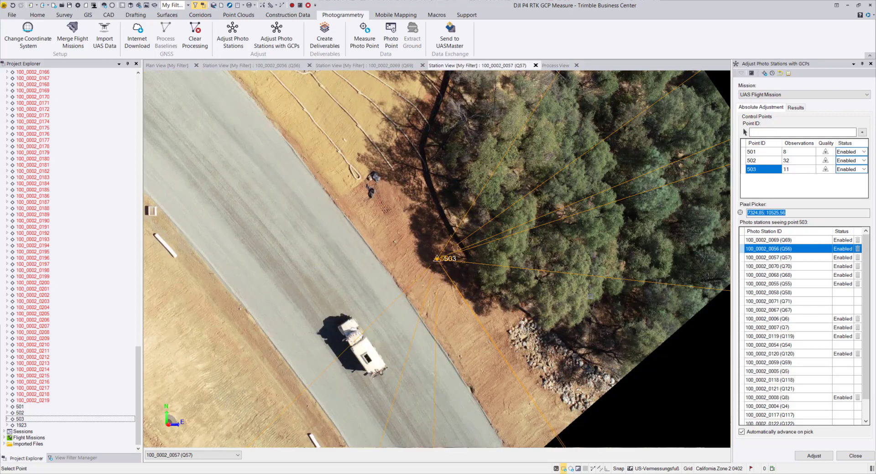
{"action": "left_click", "coordinate": [755, 152]}
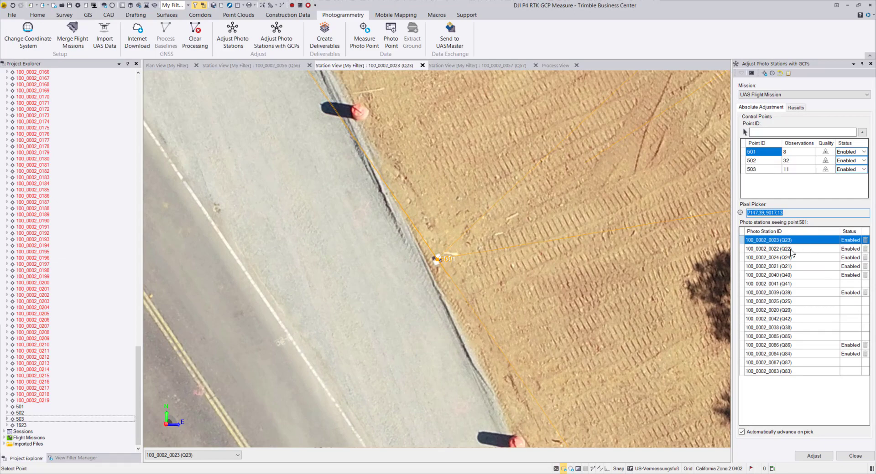
{"action": "left_click", "coordinate": [780, 249]}
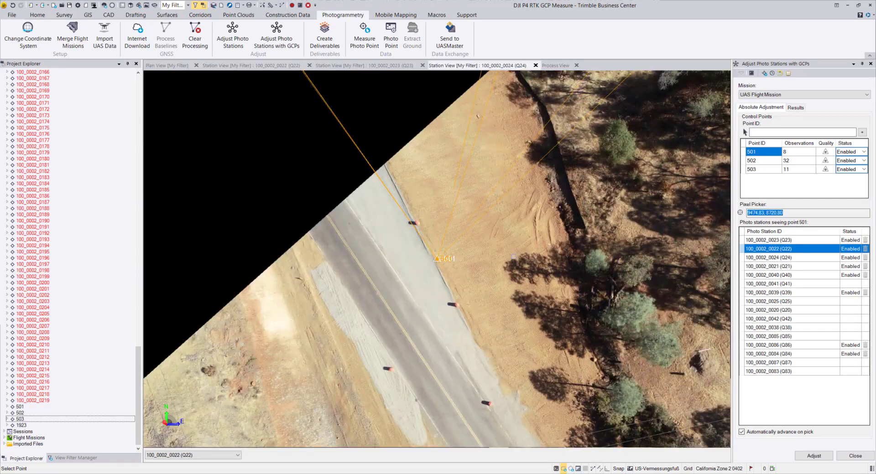
{"action": "left_click", "coordinate": [779, 258]}
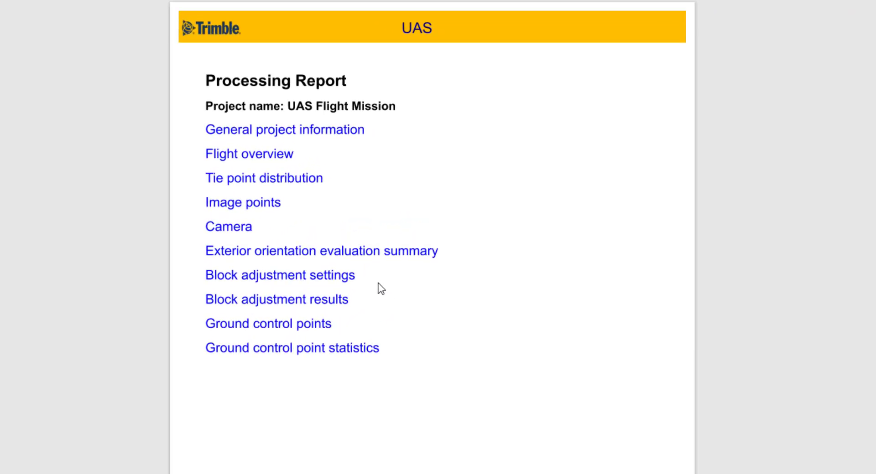
- Review the block adjustment results and the exterior orientation standard deviation graphics in the UAS processing report
{"action": "left_click", "coordinate": [322, 300]}
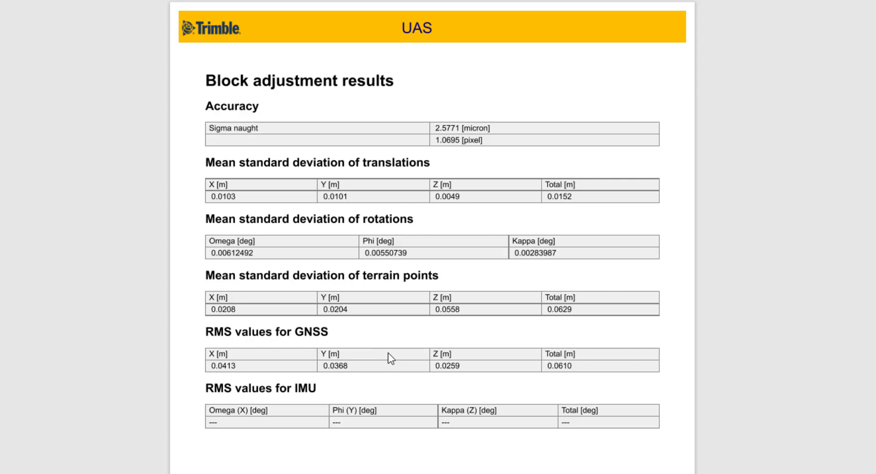
{"action": "scroll", "coordinate": [390, 358], "scroll_direction": "down", "scroll_amount": 10}
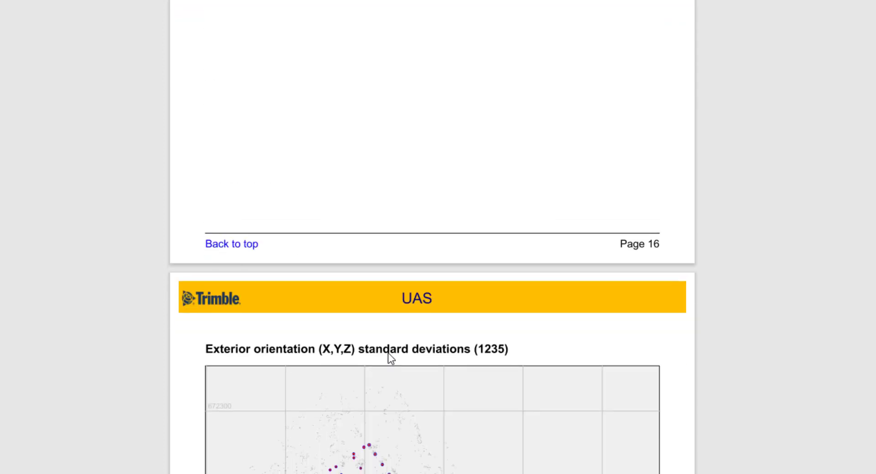
{"action": "scroll", "coordinate": [389, 358], "scroll_direction": "down", "scroll_amount": 8}
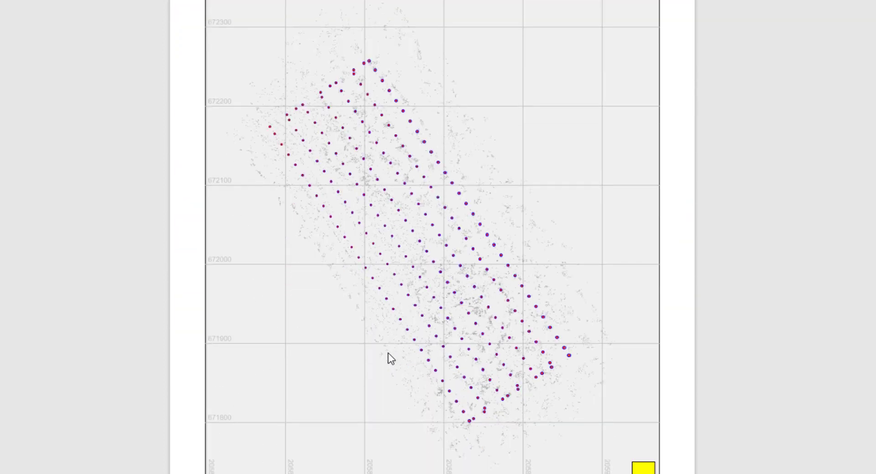
{"action": "scroll", "coordinate": [387, 353], "scroll_direction": "down", "scroll_amount": 13}
{"action": "scroll", "coordinate": [625, 376], "scroll_direction": "down", "scroll_amount": 20}
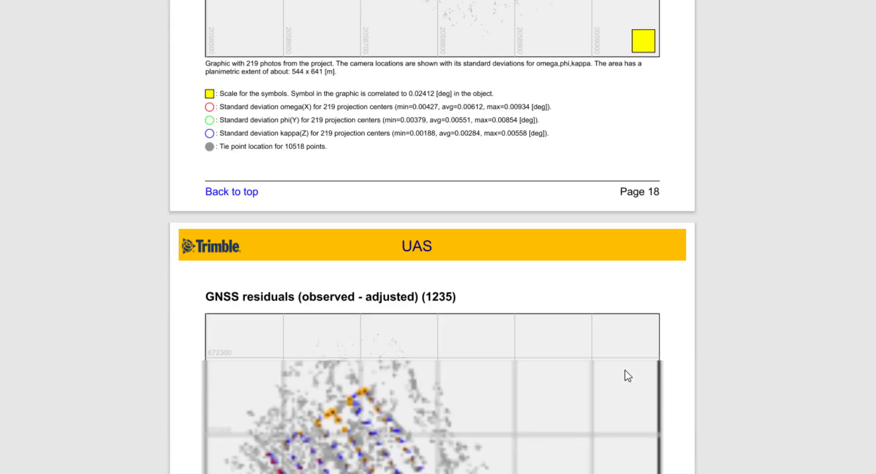
- Examine the ground control point coordinates and the residuals of points 501, 502 and 503 in the report
{"action": "scroll", "coordinate": [627, 375], "scroll_direction": "down", "scroll_amount": 12}
{"action": "scroll", "coordinate": [625, 375], "scroll_direction": "up", "scroll_amount": 8}
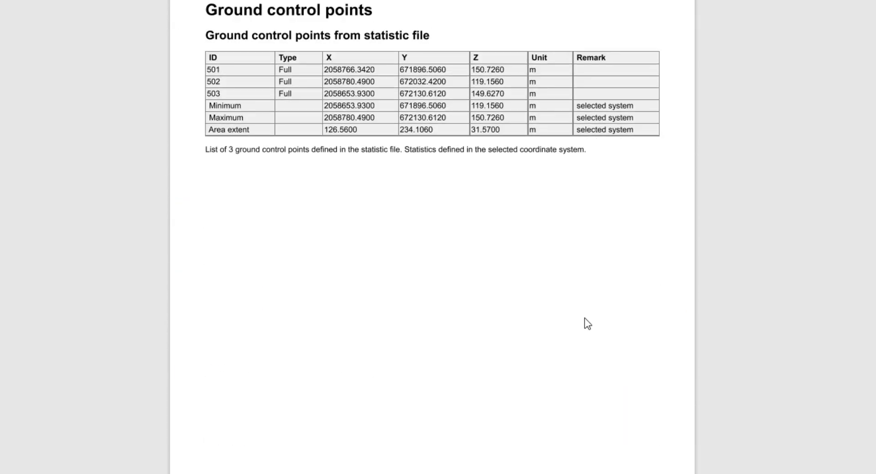
{"action": "scroll", "coordinate": [516, 195], "scroll_direction": "up", "scroll_amount": 1}
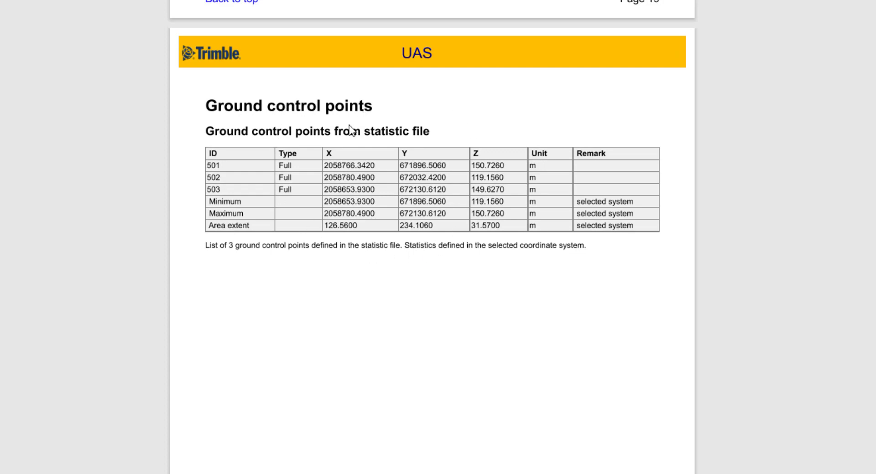
{"action": "scroll", "coordinate": [450, 343], "scroll_direction": "down", "scroll_amount": 10}
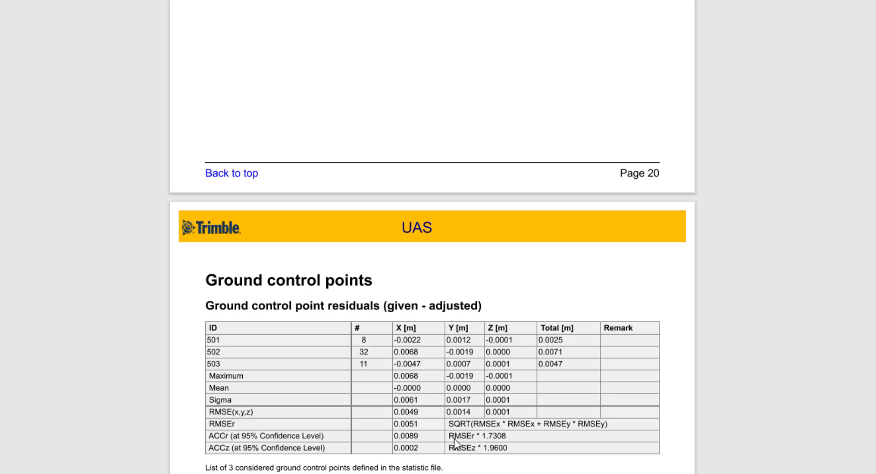
- Go back to the block adjustment settings in the report and read the block, GNSS and IMU parameters
{"action": "scroll", "coordinate": [436, 448], "scroll_direction": "up", "scroll_amount": 15}
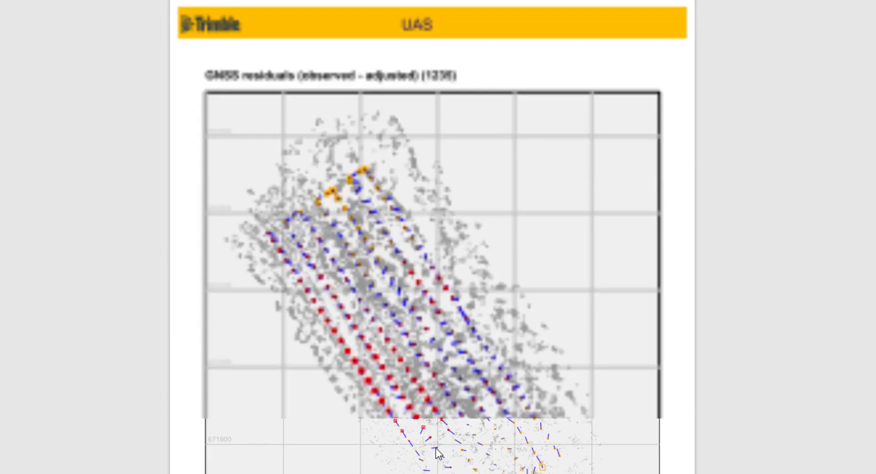
{"action": "scroll", "coordinate": [436, 452], "scroll_direction": "up", "scroll_amount": 20}
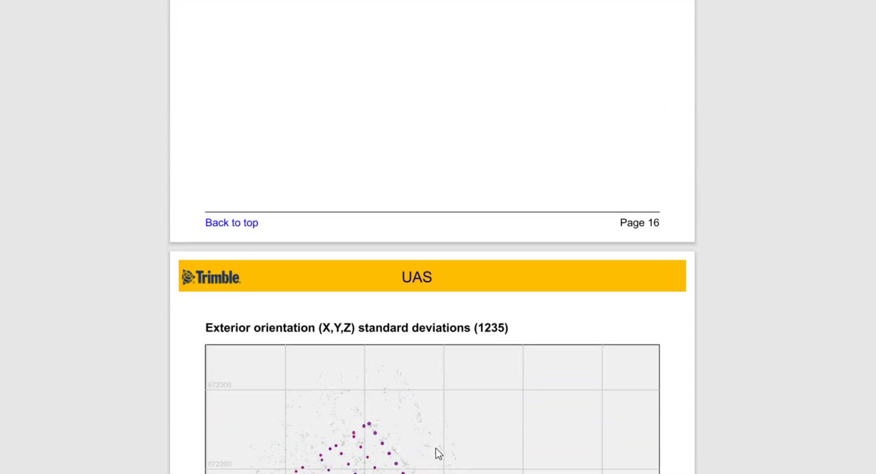
{"action": "scroll", "coordinate": [436, 448], "scroll_direction": "up", "scroll_amount": 15}
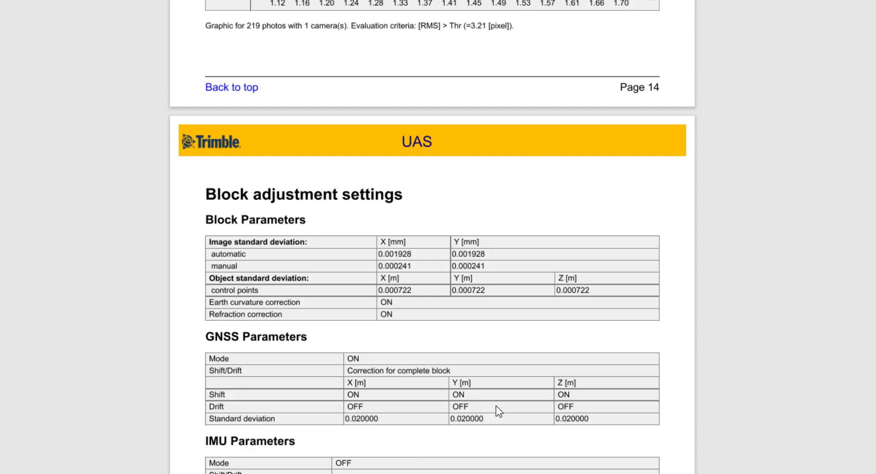
{"action": "scroll", "coordinate": [498, 411], "scroll_direction": "down", "scroll_amount": 15}
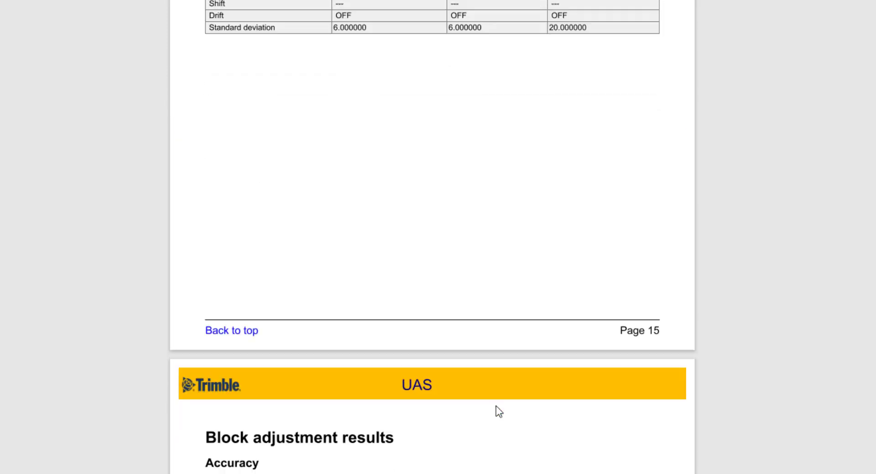
- Examine the report's camera data, including focal length, principal point and distortion parameters
{"action": "scroll", "coordinate": [432, 237], "scroll_direction": "up", "scroll_amount": 20}
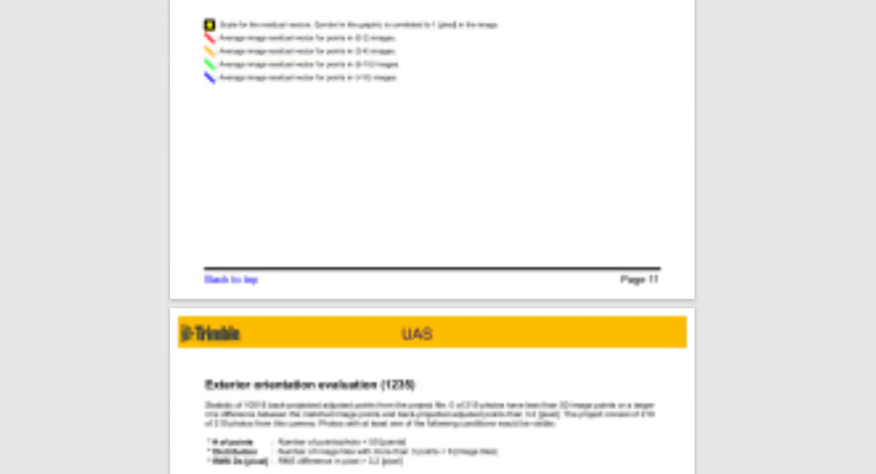
{"action": "scroll", "coordinate": [432, 237], "scroll_direction": "up", "scroll_amount": 15}
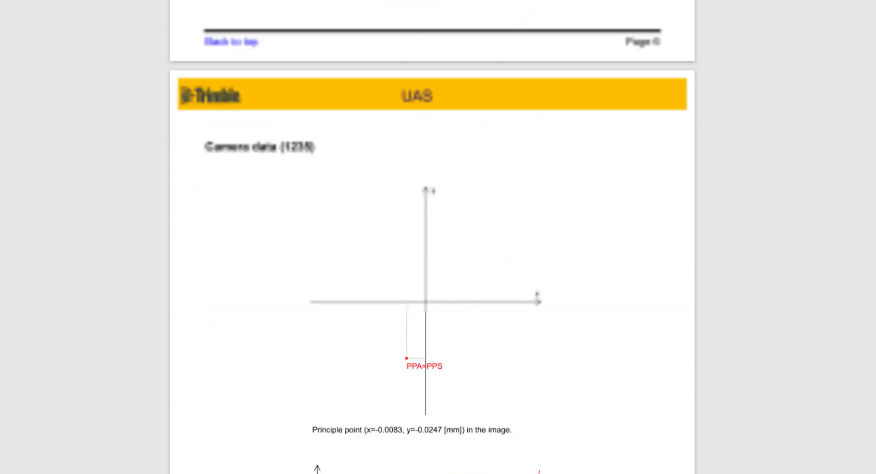
{"action": "scroll", "coordinate": [328, 179], "scroll_direction": "down", "scroll_amount": 3}
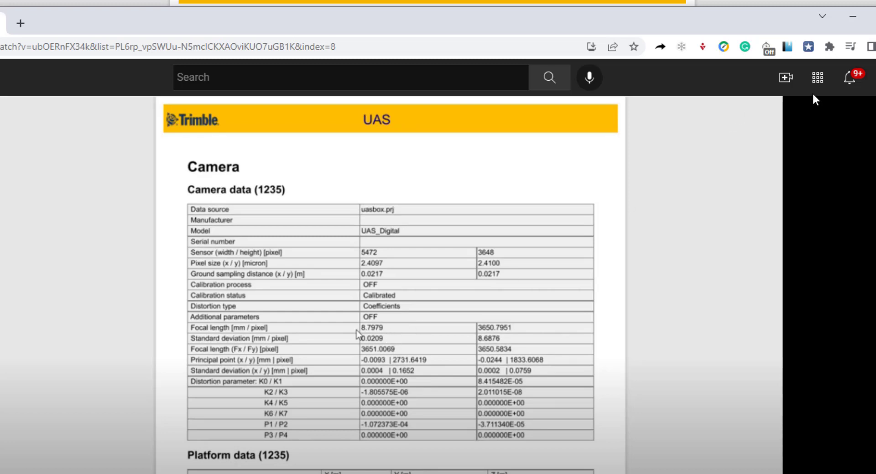
- Switch back to Trimble Business Center and show the plan view of the adjusted flight mission
{"action": "left_click", "coordinate": [855, 22]}
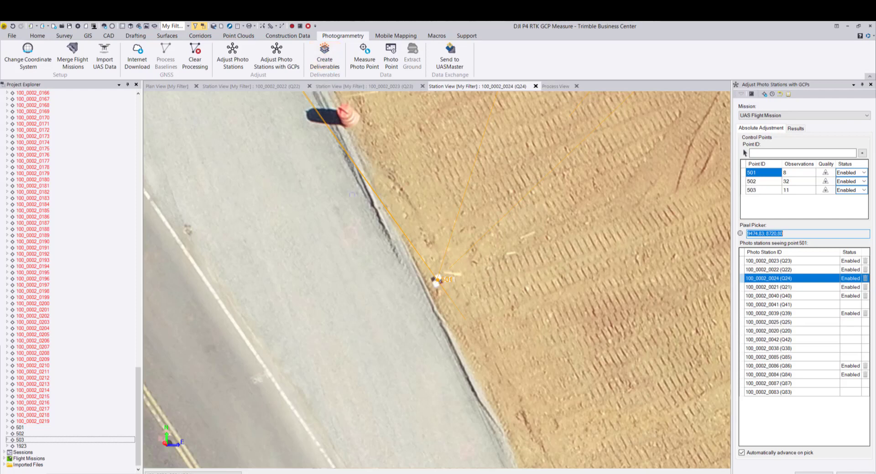
{"action": "left_click", "coordinate": [167, 86]}
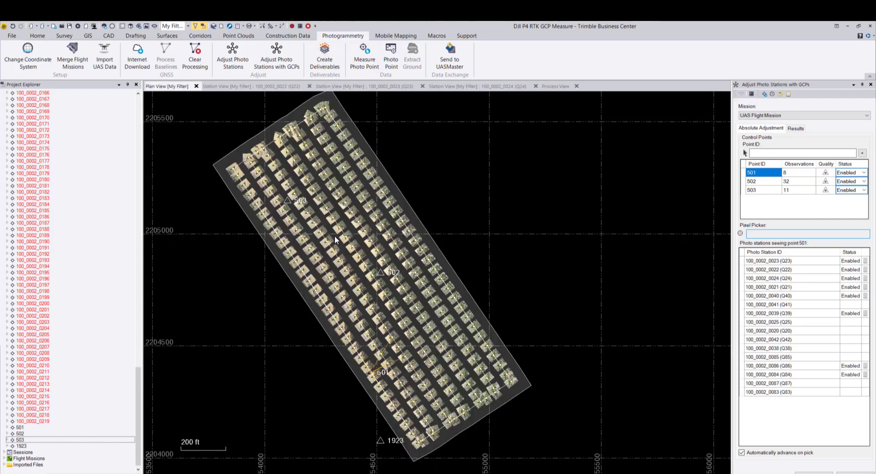